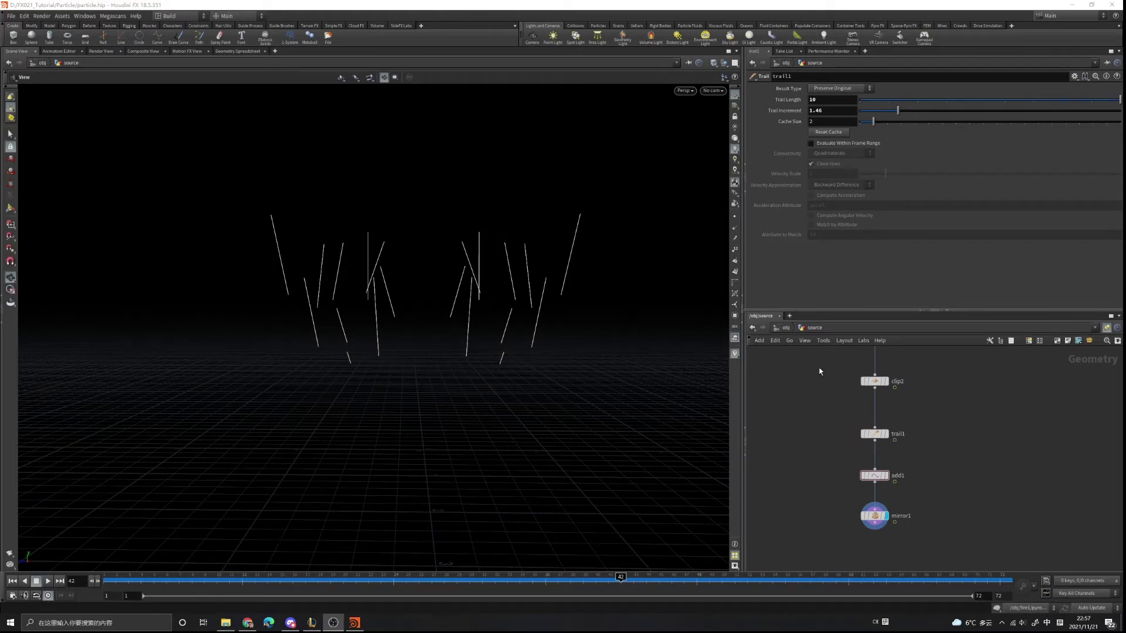
# Step: Examine the source object's node chain, from sphere1, mountain1 and clip1 down to popnet and the nodes beneath it
pyautogui.click(787, 328)
pyautogui.scroll(2, 920, 418)
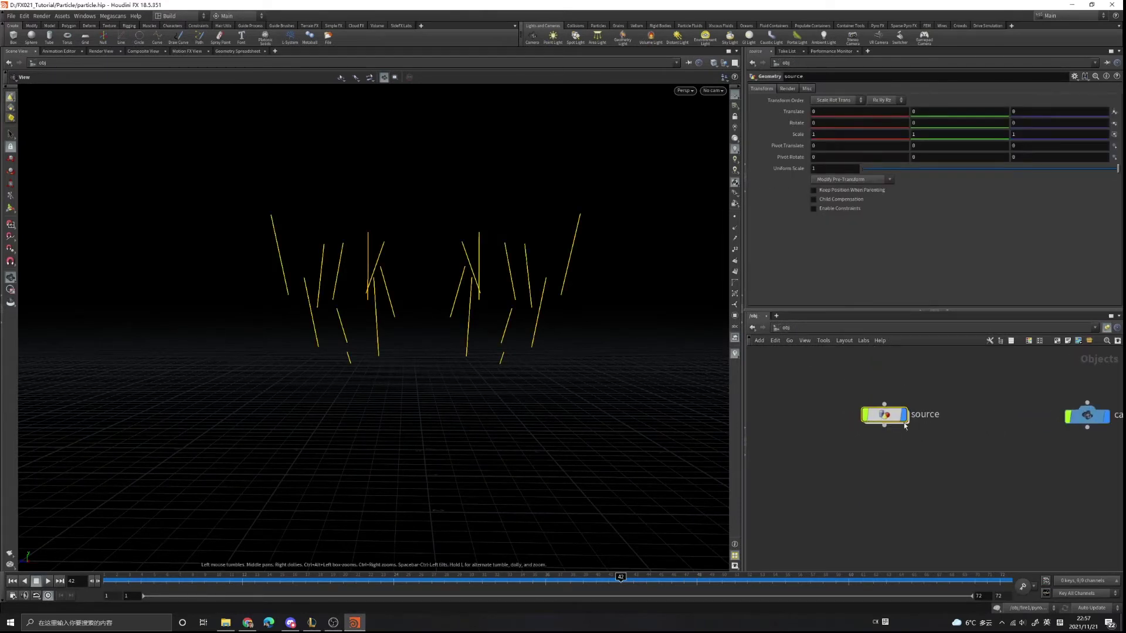
pyautogui.doubleClick(885, 418)
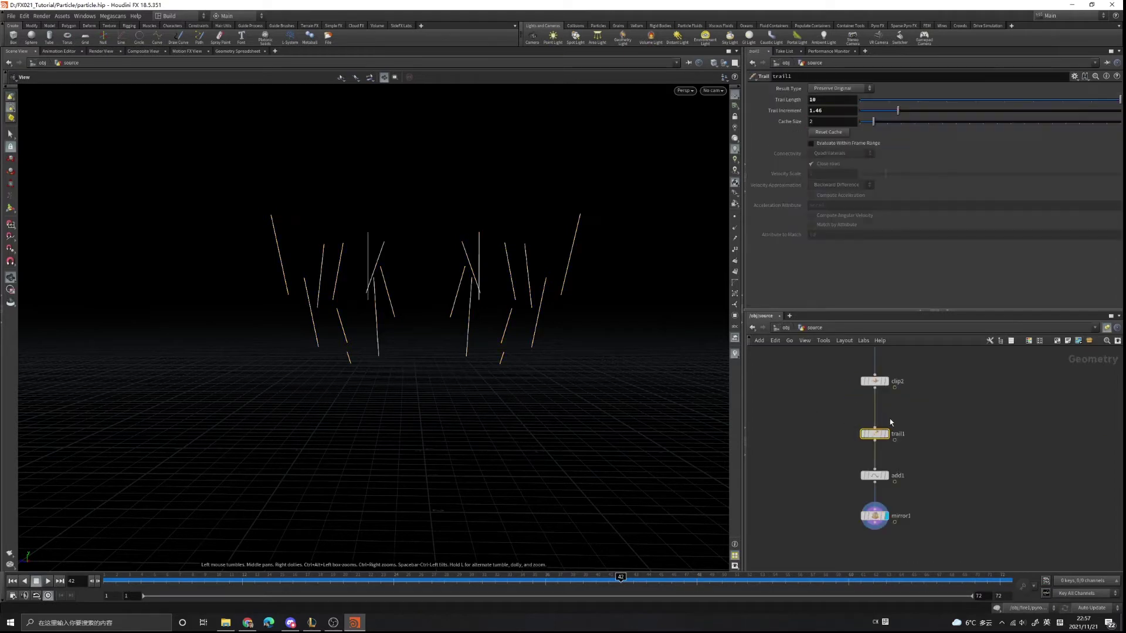
pyautogui.moveTo(863, 401); pyautogui.dragTo(955, 478)
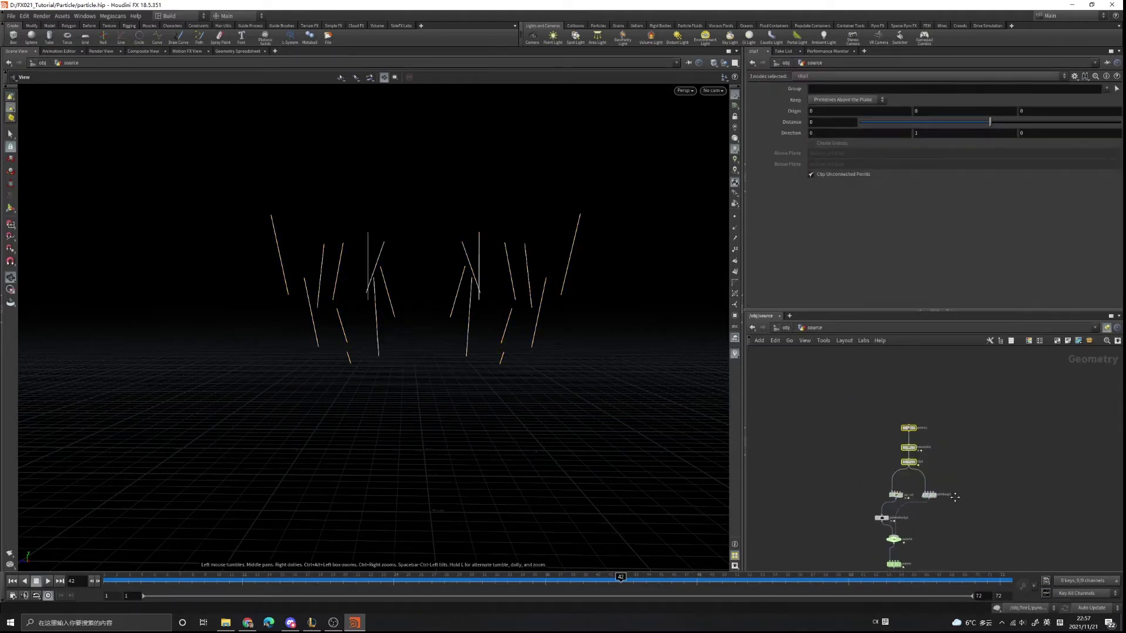
pyautogui.moveTo(967, 552); pyautogui.dragTo(959, 422, button='middle')
pyautogui.scroll(1, 960, 479)
pyautogui.moveTo(807, 424); pyautogui.dragTo(917, 448)
pyautogui.moveTo(923, 419); pyautogui.dragTo(920, 448, button='middle')
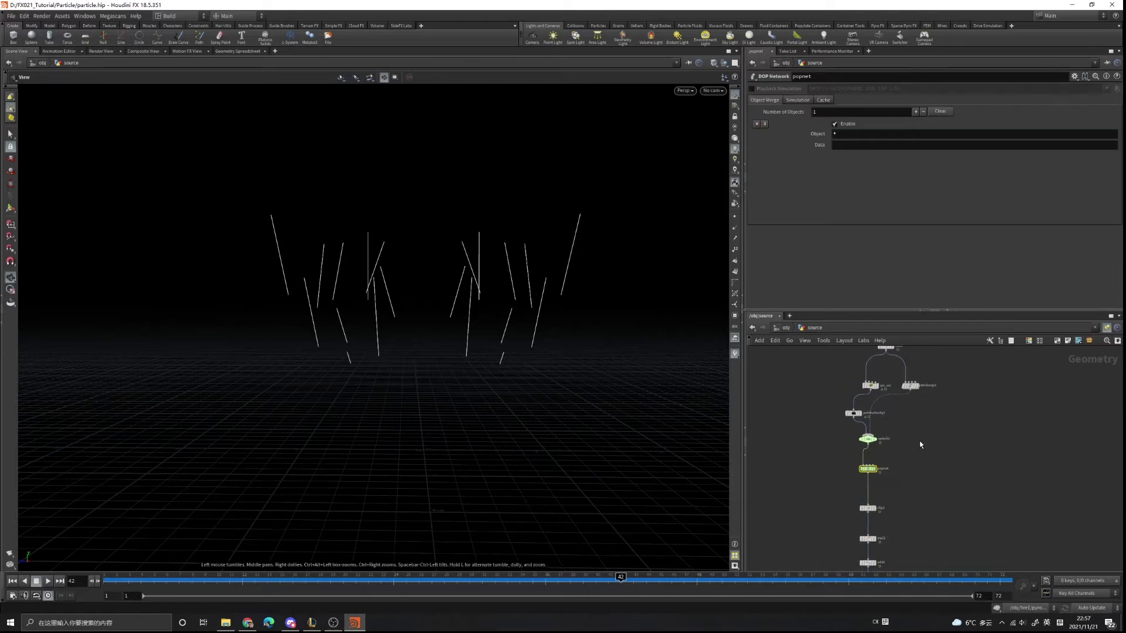
pyautogui.moveTo(938, 400); pyautogui.dragTo(933, 445, button='middle')
pyautogui.moveTo(964, 388); pyautogui.dragTo(965, 432, button='middle')
pyautogui.scroll(2, 964, 434)
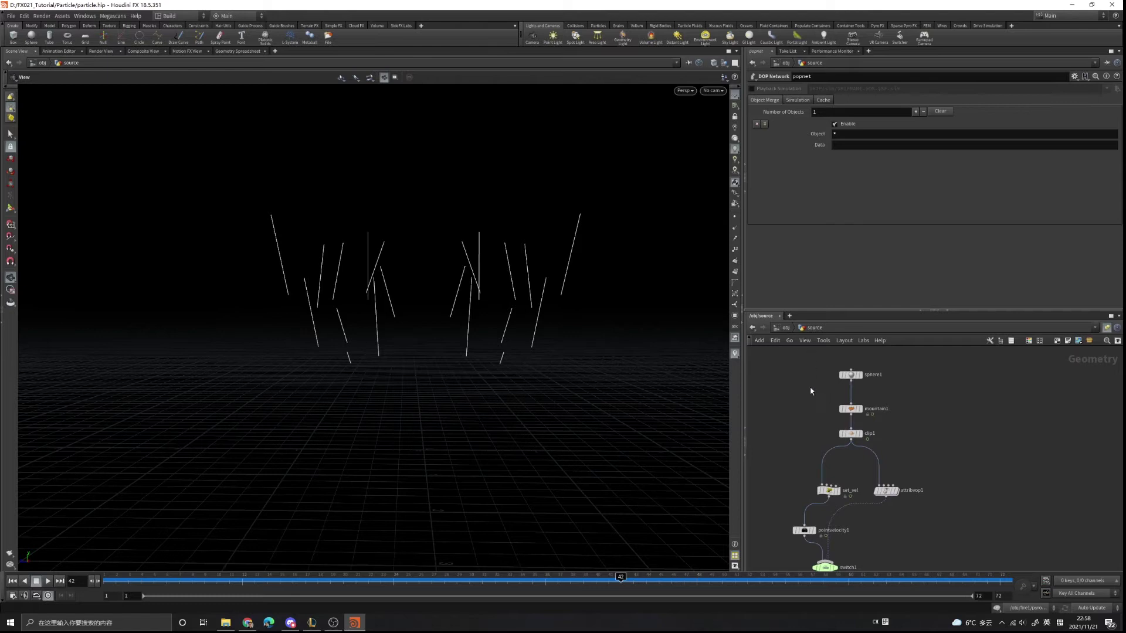
pyautogui.moveTo(800, 365); pyautogui.dragTo(938, 431)
pyautogui.moveTo(938, 431); pyautogui.dragTo(943, 441, button='middle')
# Step: Copy all nodes below clip1 in the source network, from set_vel and attribvop1 down to mirror1
pyautogui.scroll(-2, 942, 441)
pyautogui.moveTo(801, 386); pyautogui.dragTo(971, 553)
pyautogui.moveTo(972, 554); pyautogui.dragTo(968, 491, button='middle')
pyautogui.scroll(-2, 968, 489)
pyautogui.moveTo(861, 393); pyautogui.dragTo(967, 548)
pyautogui.hotkey('ctrl', 'c')
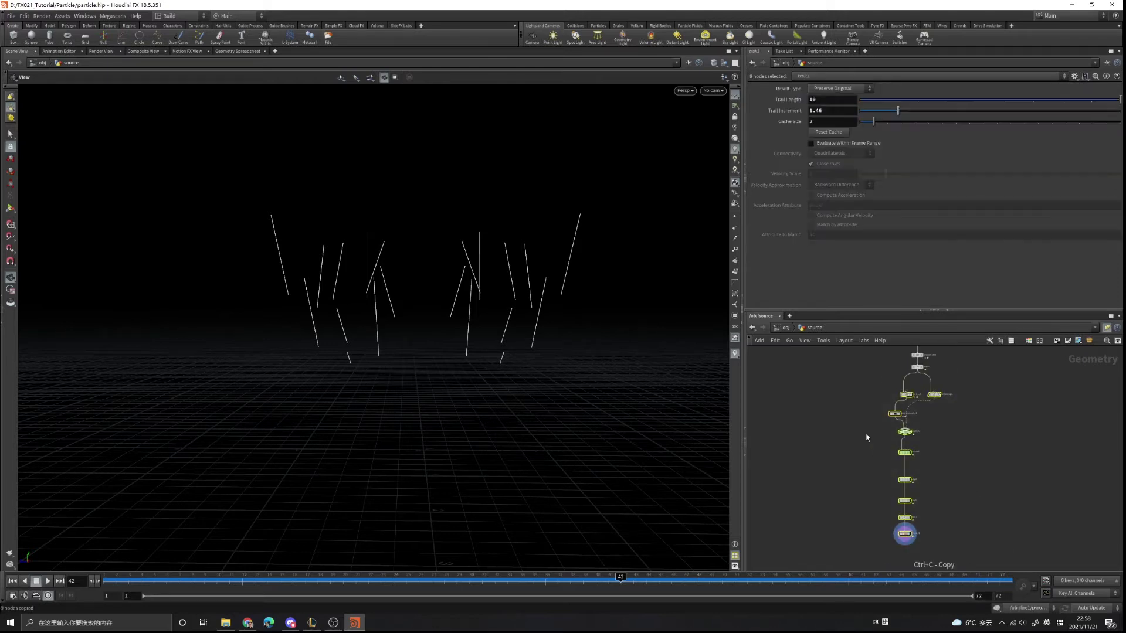
# Step: Create a Geometry object at object level below source and name it particle
pyautogui.press('u')
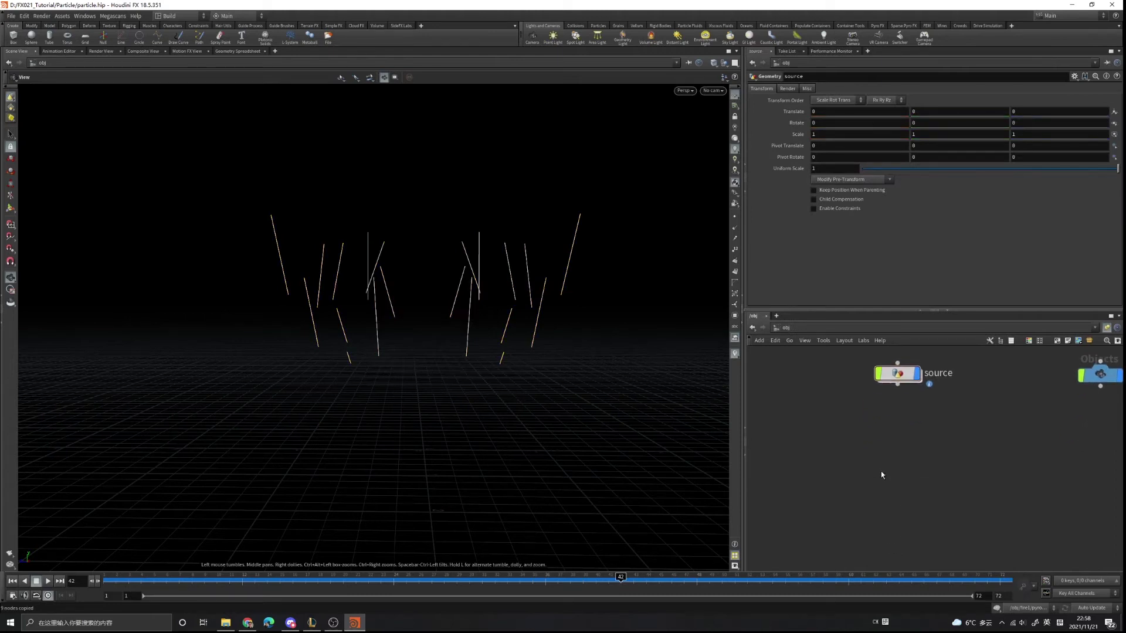
pyautogui.press('Tab')
pyautogui.write('geo')
pyautogui.press('Return')
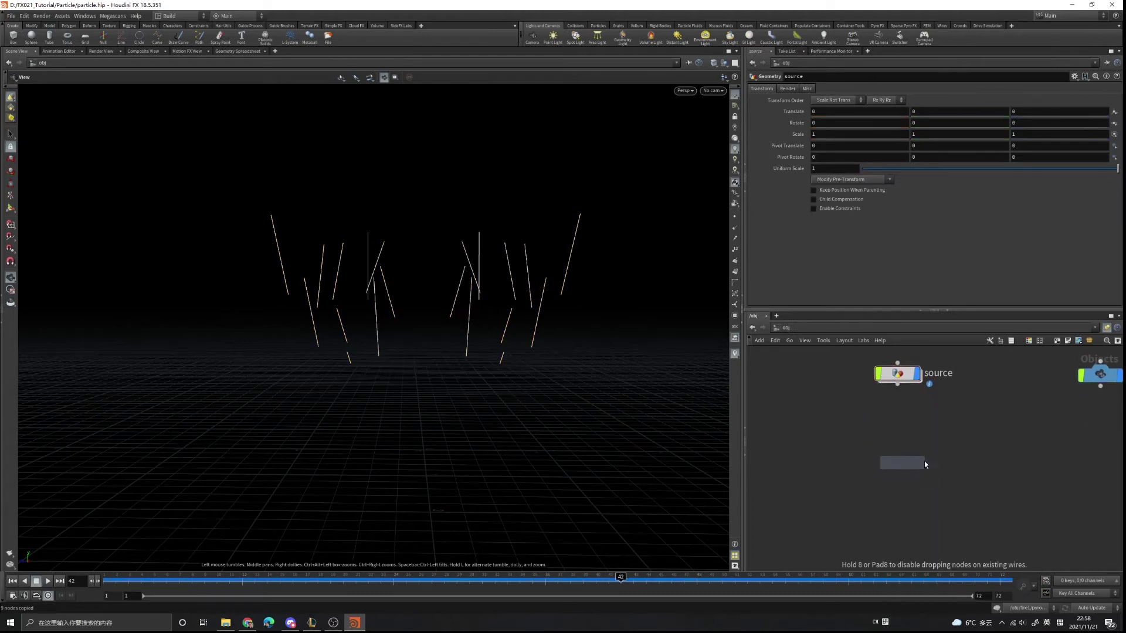
pyautogui.click(891, 469)
pyautogui.moveTo(892, 469)
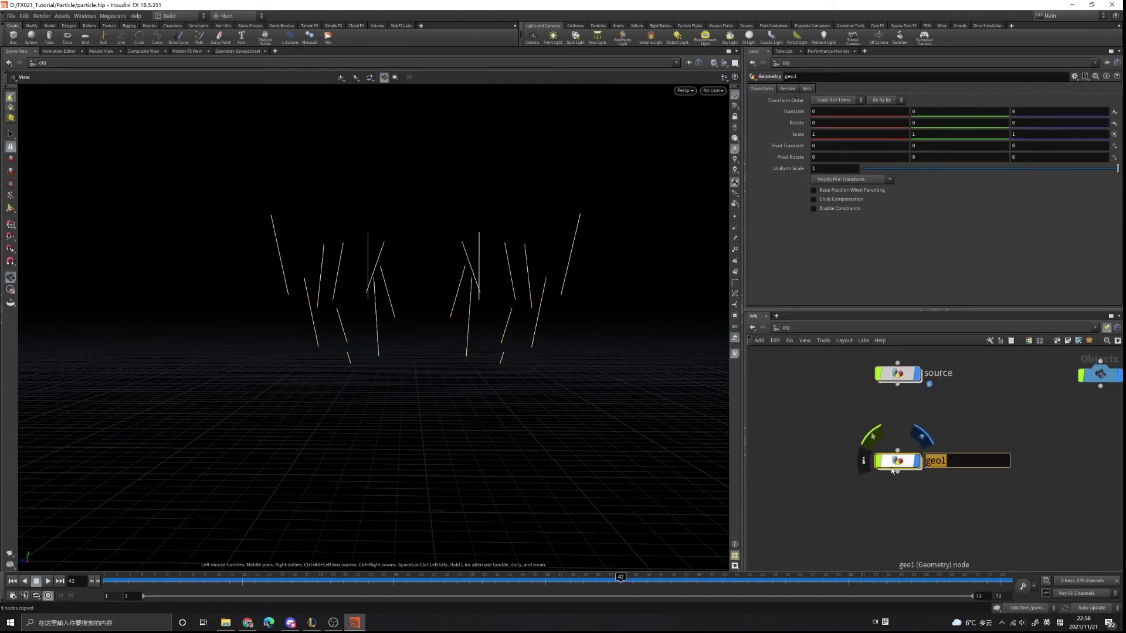
pyautogui.write('particle')
pyautogui.press('Return')
# Step: Paste the copied node chain into the particle object's empty network
pyautogui.doubleClick(891, 461)
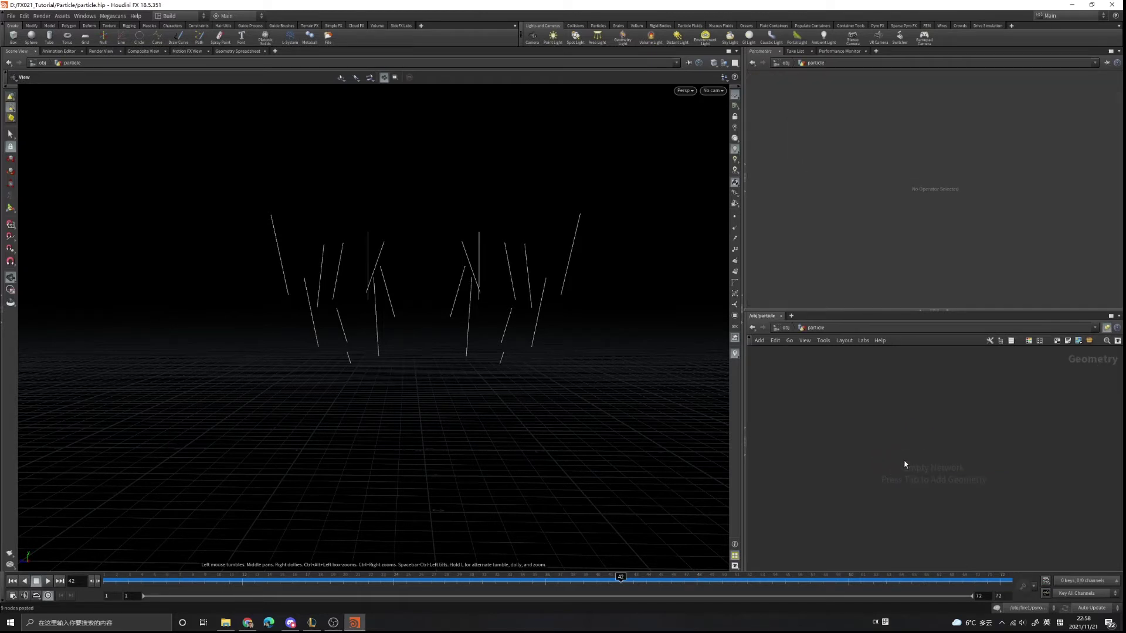
pyautogui.hotkey('ctrl', 'v')
pyautogui.scroll(-5, 906, 461)
pyautogui.moveTo(937, 410); pyautogui.dragTo(934, 471, button='middle')
pyautogui.scroll(2, 930, 465)
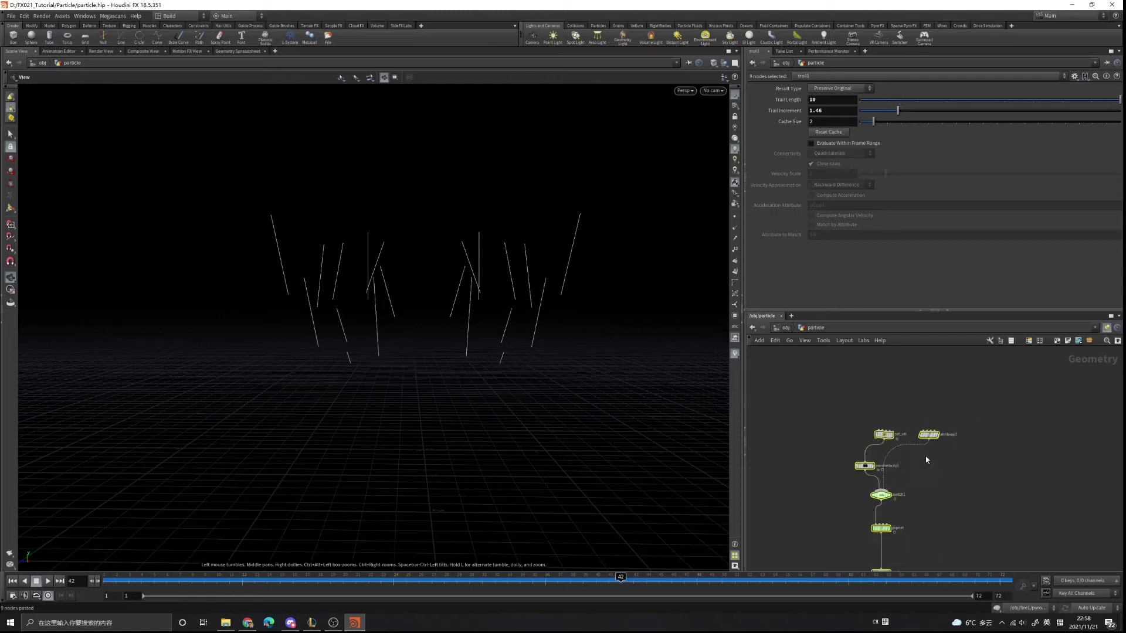
# Step: Add an Object Merge node above set_vel in the particle network
pyautogui.press('Tab')
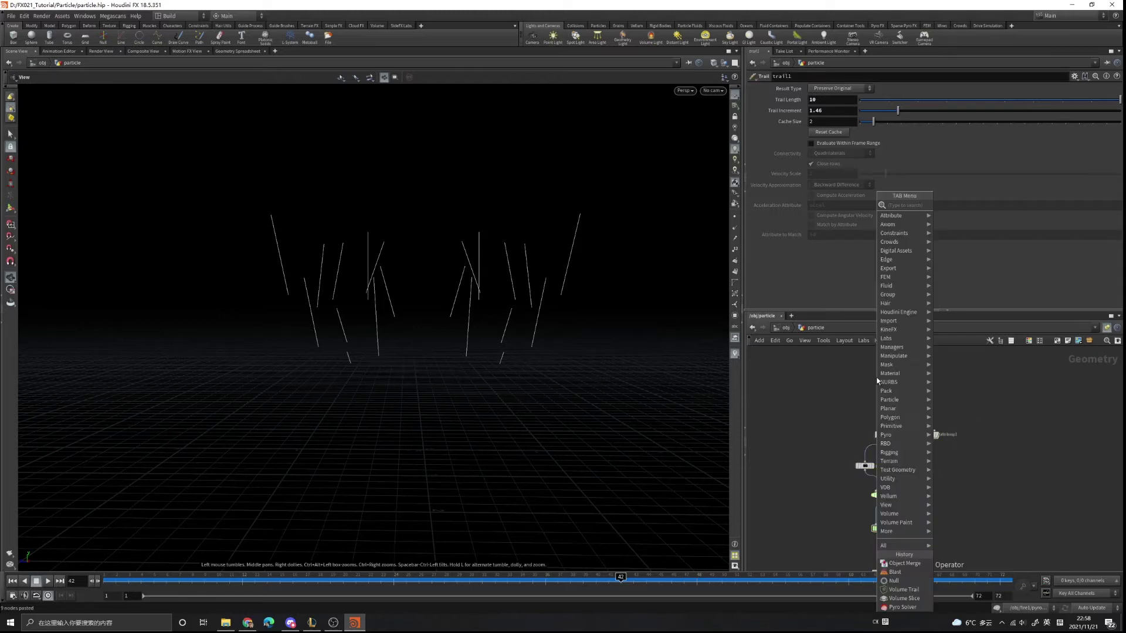
pyautogui.write('object_mer')
pyautogui.press('Return')
pyautogui.click(875, 377)
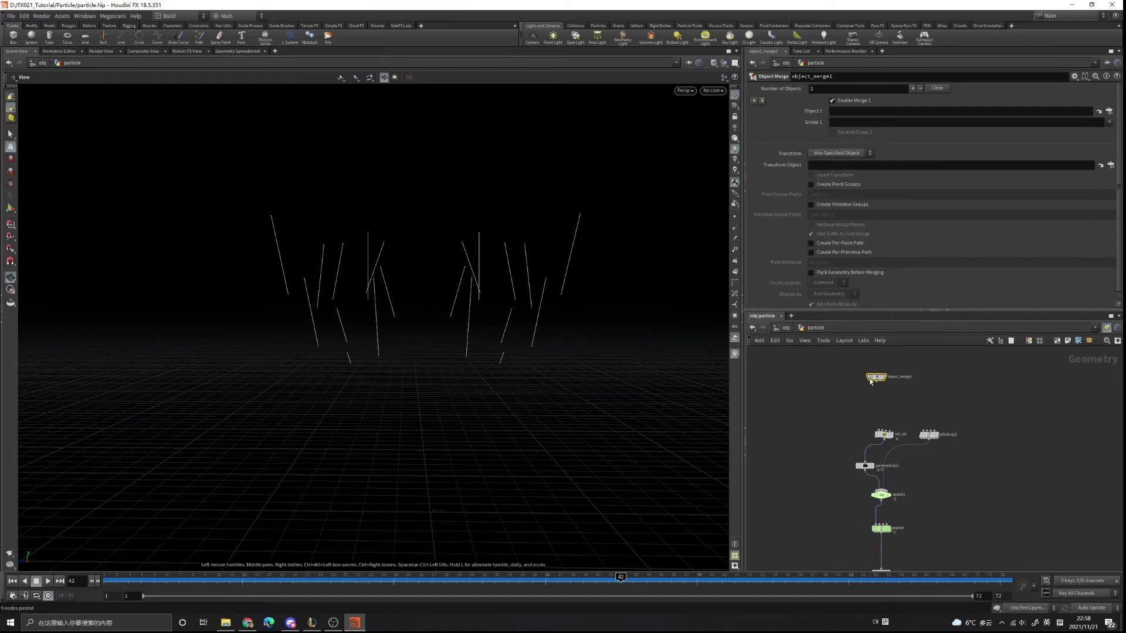
pyautogui.moveTo(876, 378); pyautogui.dragTo(889, 383)
# Step: Delete every node below clip1 from the source network, from set_vel and attribvop1 down to mirror1
pyautogui.click(785, 328)
pyautogui.moveTo(932, 394); pyautogui.dragTo(933, 425, button='middle')
pyautogui.doubleClick(898, 406)
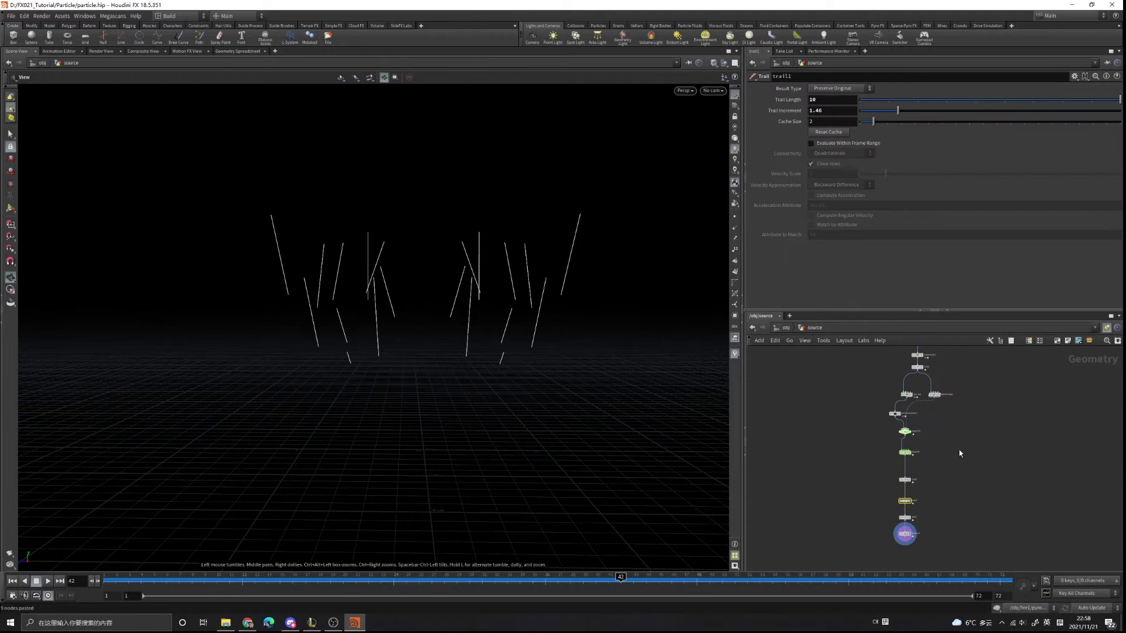
pyautogui.moveTo(829, 385); pyautogui.dragTo(969, 566)
pyautogui.press('Delete')
pyautogui.scroll(5, 879, 469)
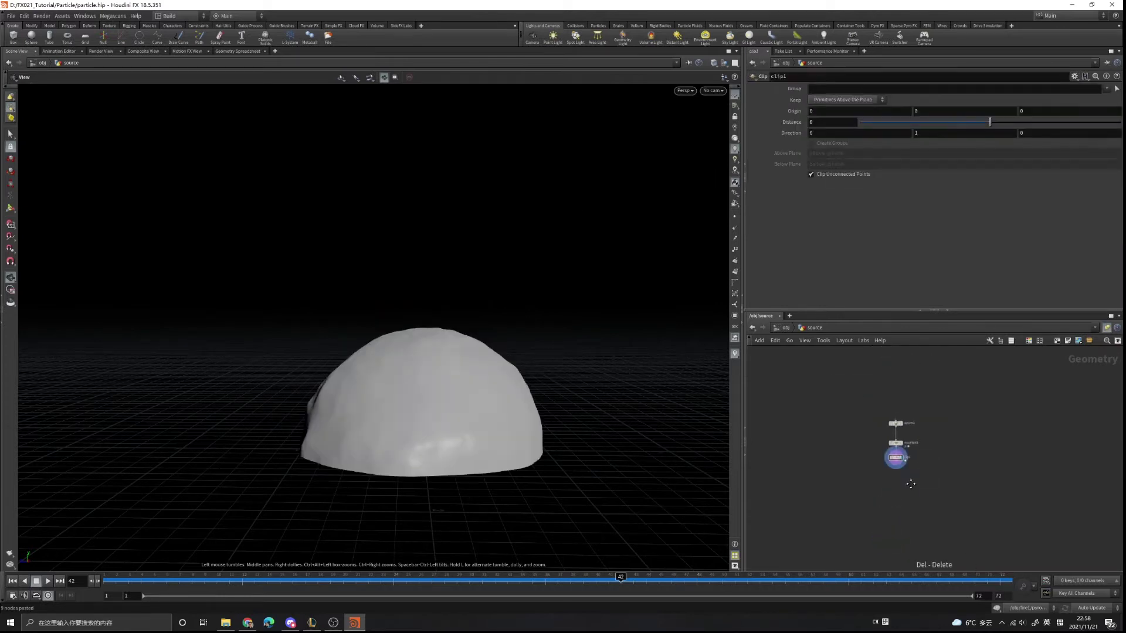
# Step: Add a Null below clip1 in the source network, name it GEO_OUT and make it the displayed node
pyautogui.press('Tab')
pyautogui.write('null')
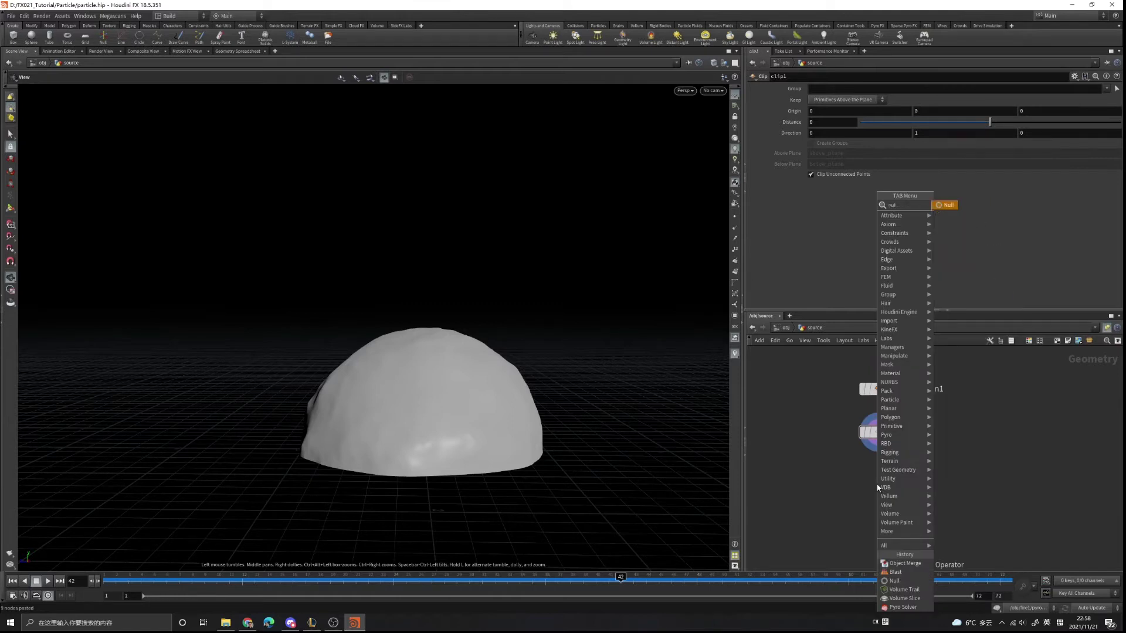
pyautogui.press('Return')
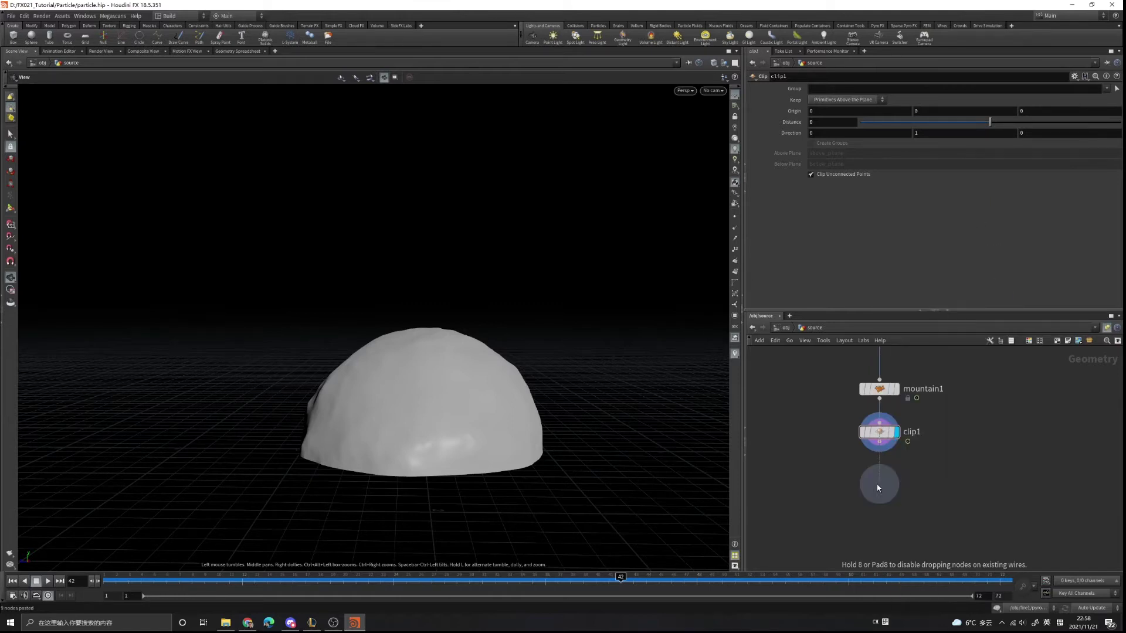
pyautogui.click(880, 526)
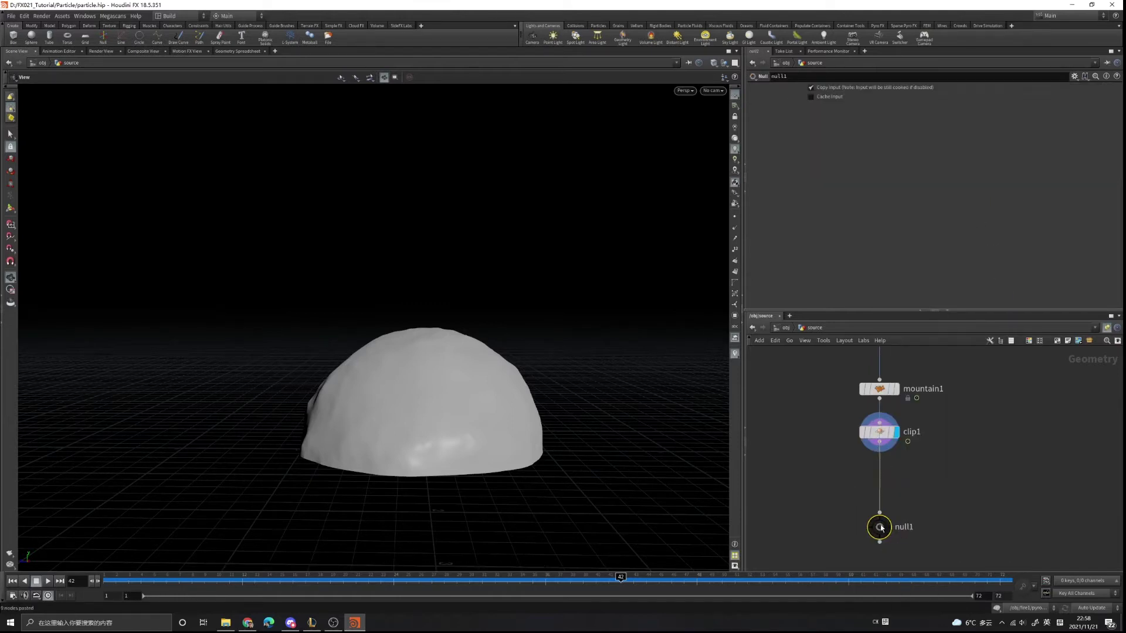
pyautogui.press('F2')
pyautogui.write('GEO_OUT')
pyautogui.press('Return')
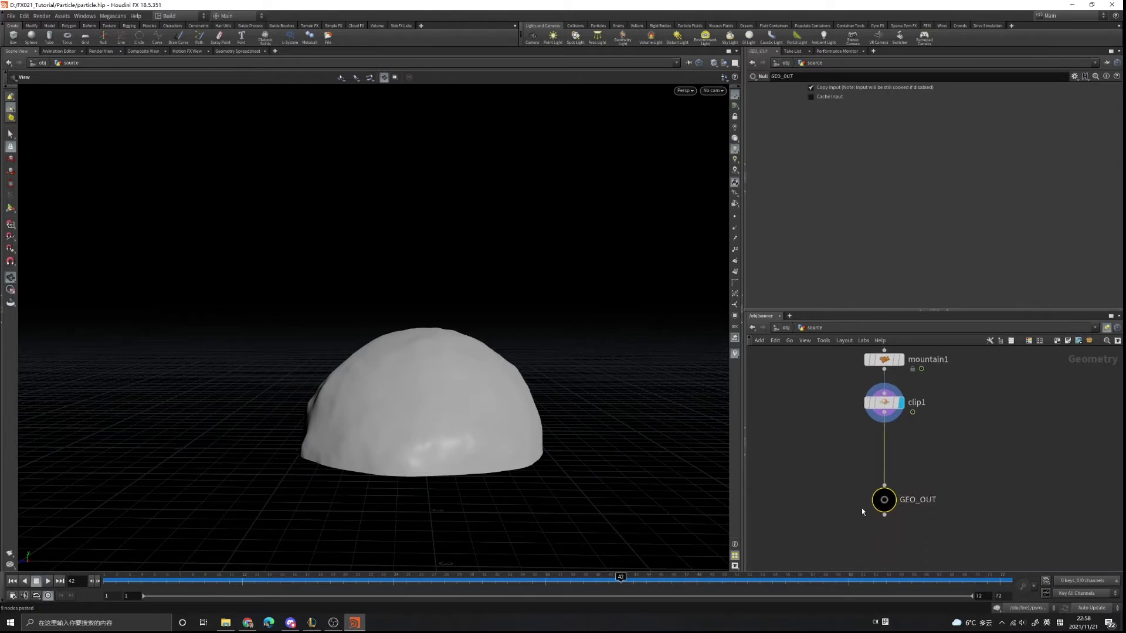
pyautogui.click(903, 481)
# Step: Copy the GEO_OUT node and paste it as Object 1 of object_merge1 in the particle network, giving /obj/source/GEO_OUT
pyautogui.moveTo(811, 473); pyautogui.dragTo(940, 529)
pyautogui.hotkey('ctrl', 'c')
pyautogui.click(785, 327)
pyautogui.moveTo(975, 484); pyautogui.dragTo(955, 456, button='middle')
pyautogui.doubleClick(911, 429)
pyautogui.scroll(3, 915, 432)
pyautogui.moveTo(784, 374); pyautogui.dragTo(895, 420)
pyautogui.click(847, 110)
pyautogui.hotkey('ctrl', 'v')
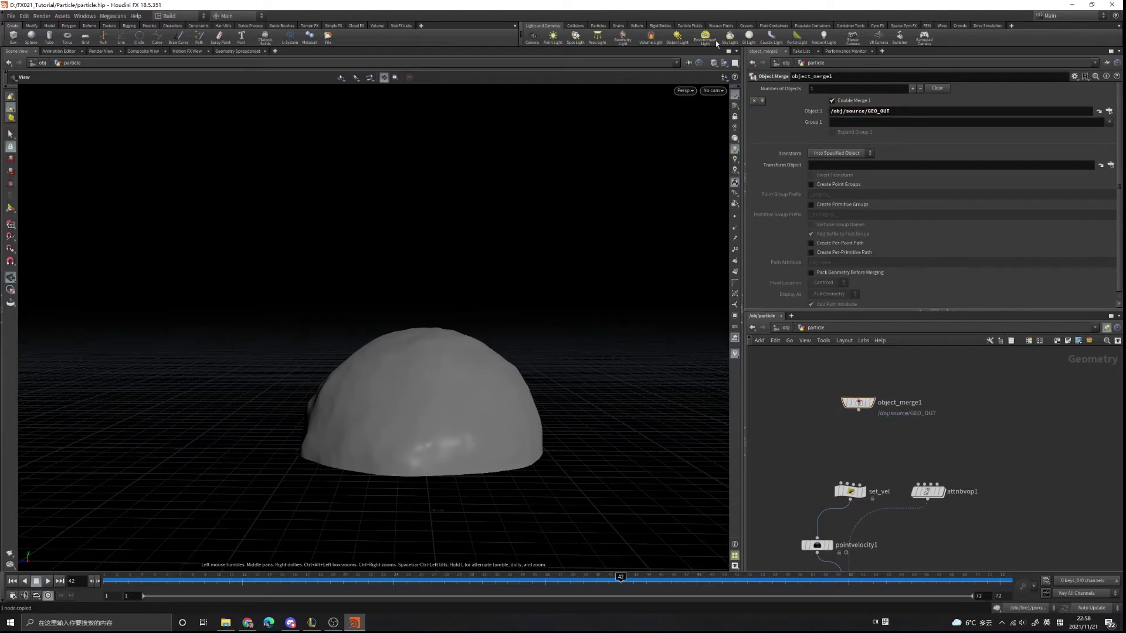
# Step: Set the viewport to hide other objects and display object_merge1
pyautogui.click(724, 65)
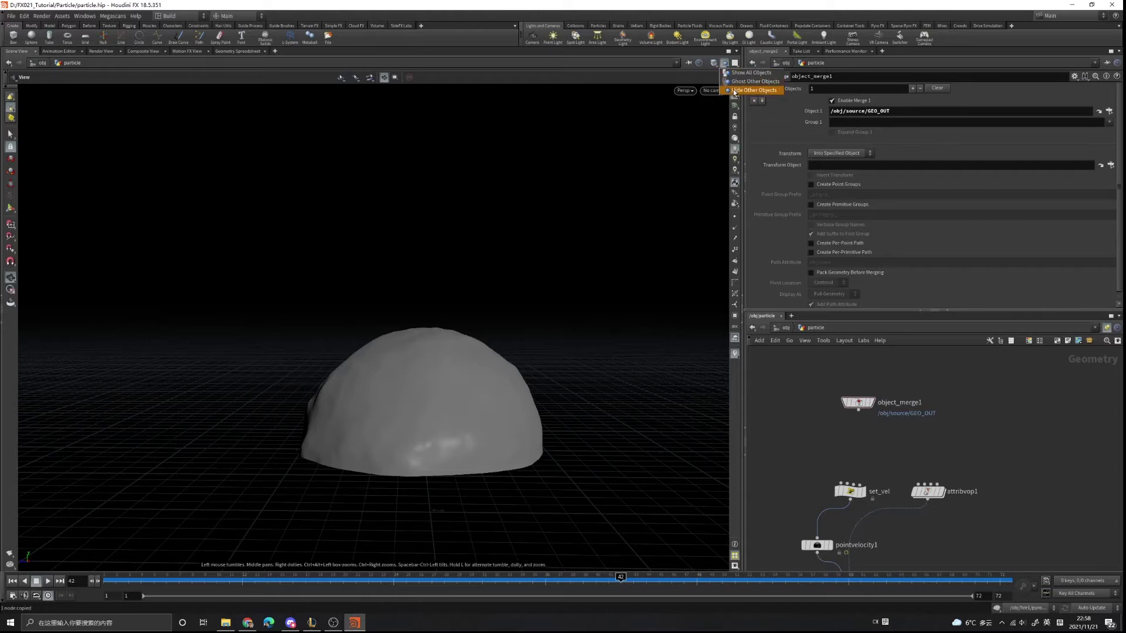
pyautogui.click(733, 90)
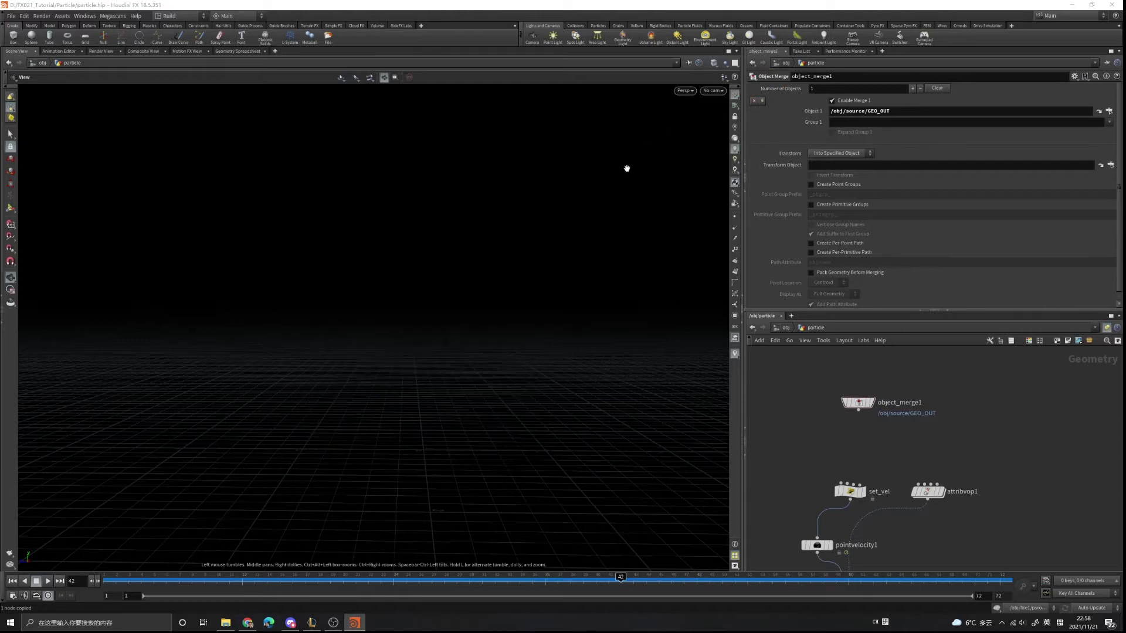
pyautogui.click(871, 402)
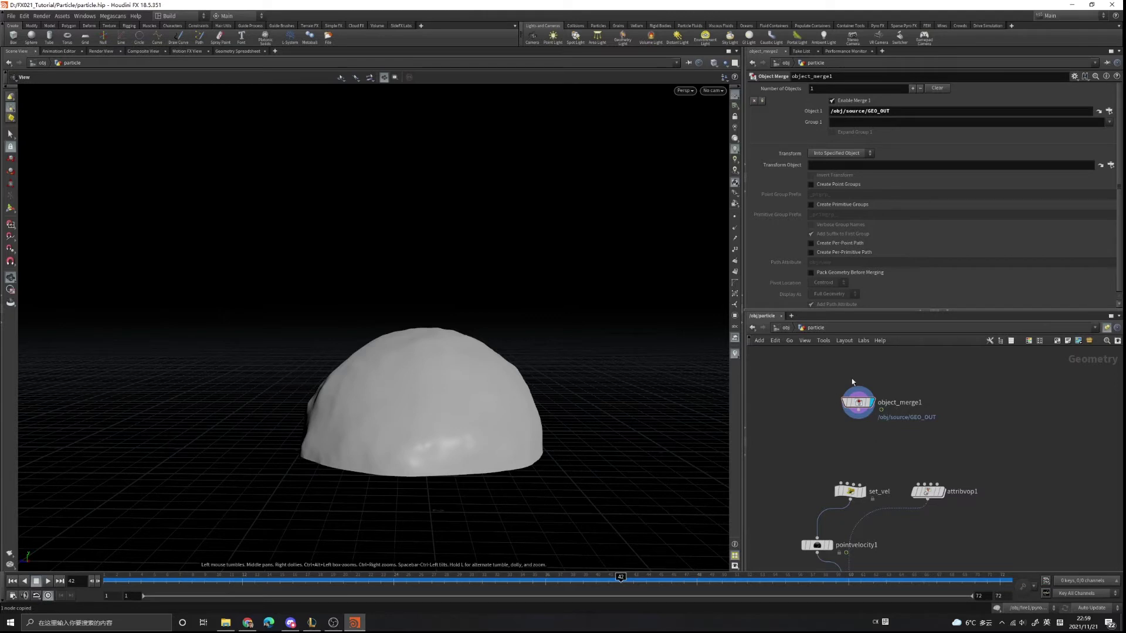
# Step: Wire the output of object_merge1 into the pasted chain at attribvop1
pyautogui.moveTo(895, 439); pyautogui.dragTo(926, 397, button='middle')
pyautogui.scroll(-1, 926, 396)
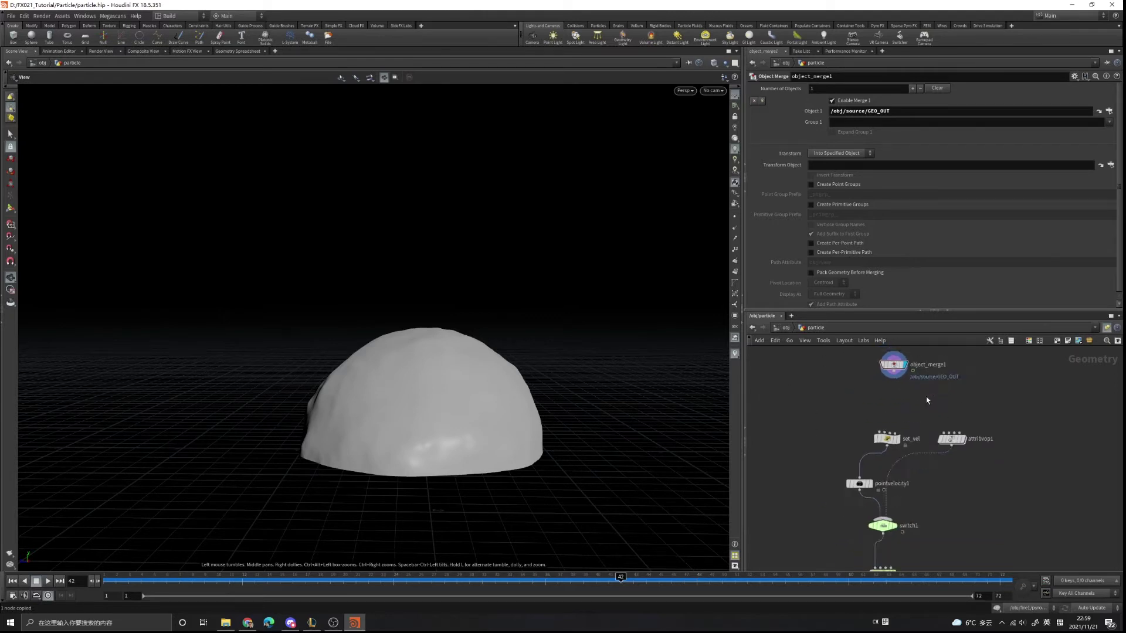
pyautogui.scroll(1, 926, 396)
pyautogui.moveTo(888, 368); pyautogui.dragTo(948, 441)
# Step: Display mirror1 at the end of the particle network and play the animation
pyautogui.moveTo(1018, 494); pyautogui.dragTo(1010, 380, button='middle')
pyautogui.moveTo(935, 533)
pyautogui.mouseDown(button='middle')
pyautogui.moveTo(947, 452)
pyautogui.moveTo(938, 379)
pyautogui.mouseUp(button='middle')
pyautogui.click(921, 454)
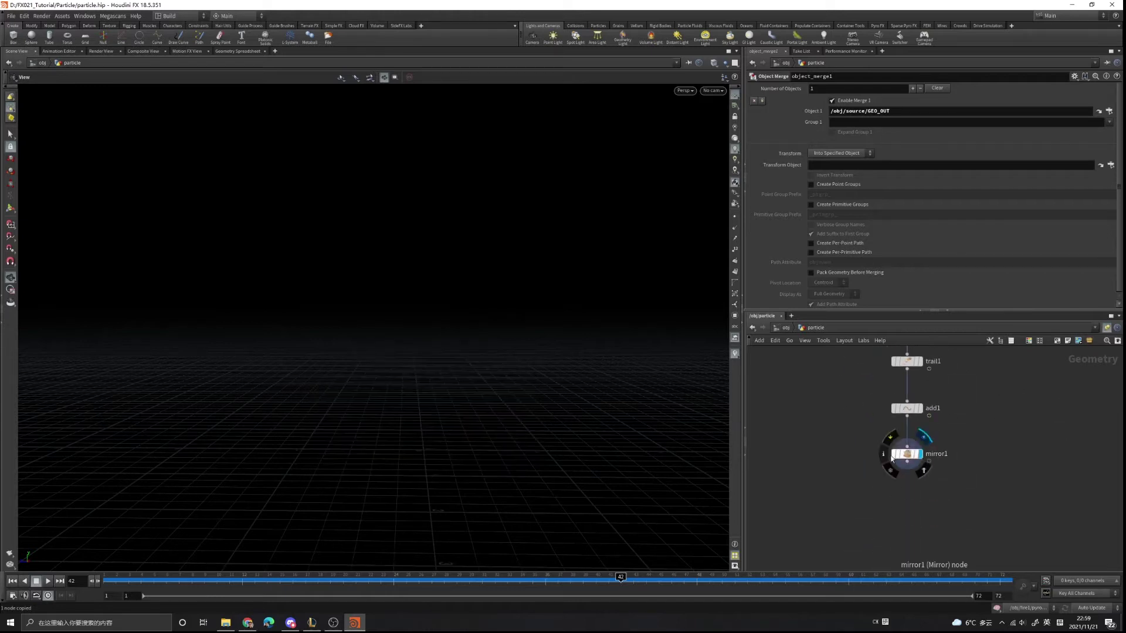
pyautogui.click(48, 582)
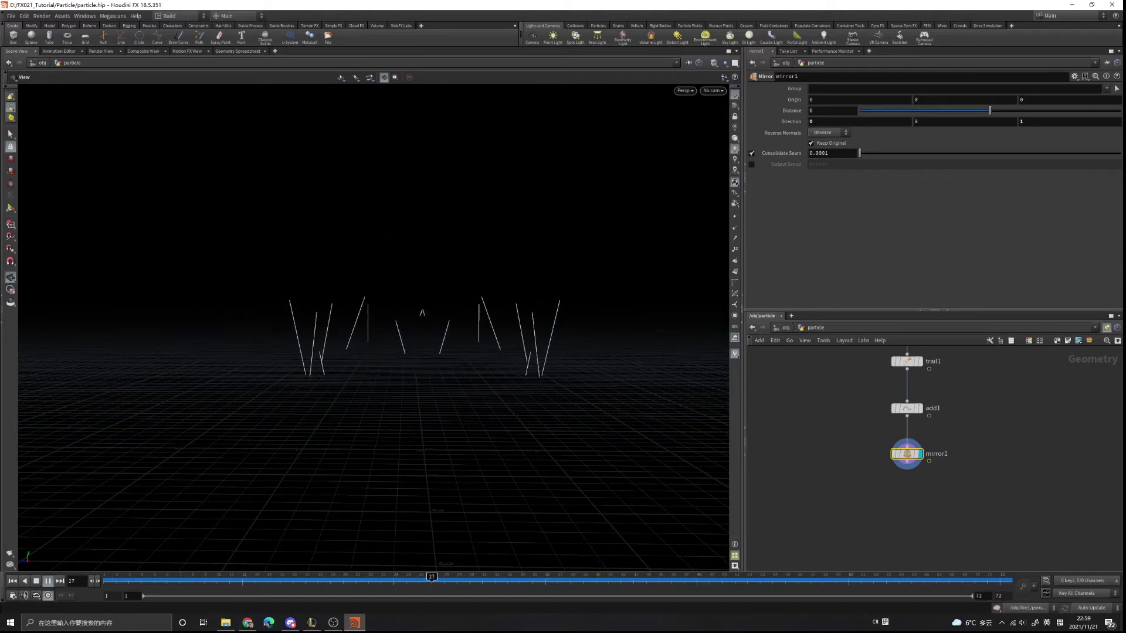
pyautogui.scroll(-3, 905, 461)
pyautogui.scroll(2, 962, 449)
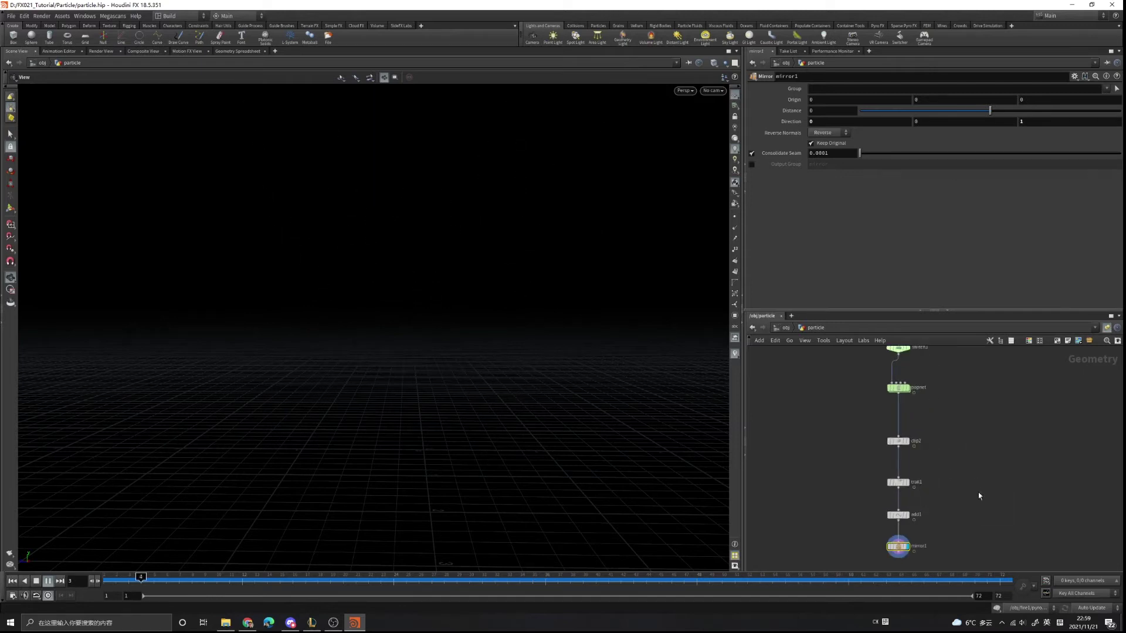
# Step: Check the source dome and particle trails together at object level during playback, and stop the playback
pyautogui.click(777, 328)
pyautogui.moveTo(833, 356); pyautogui.dragTo(1015, 416)
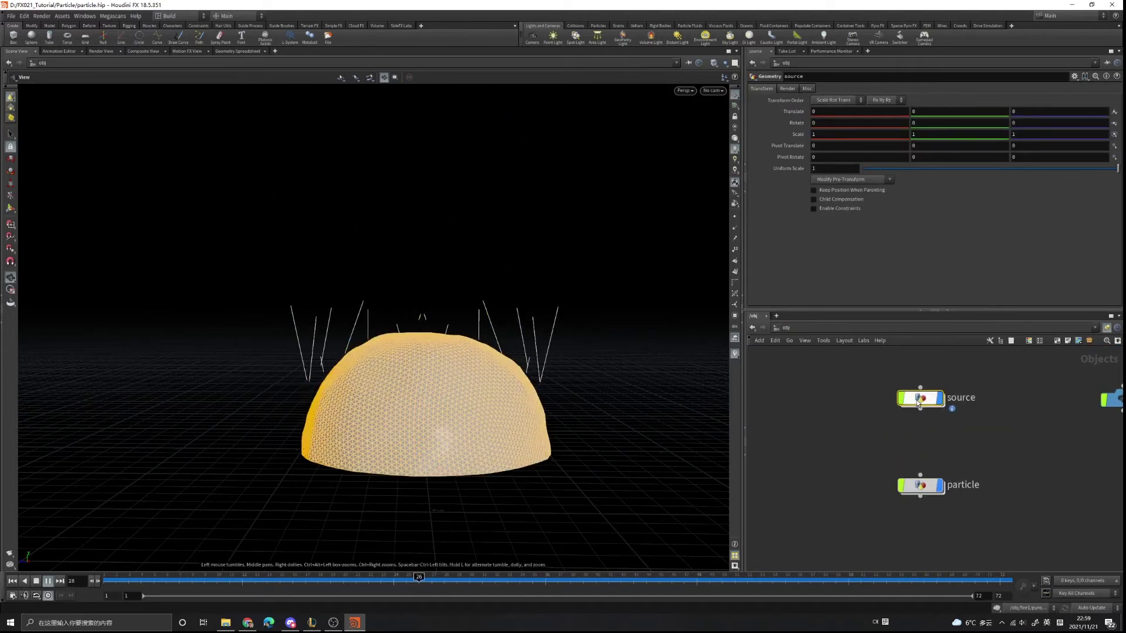
pyautogui.press('Return')
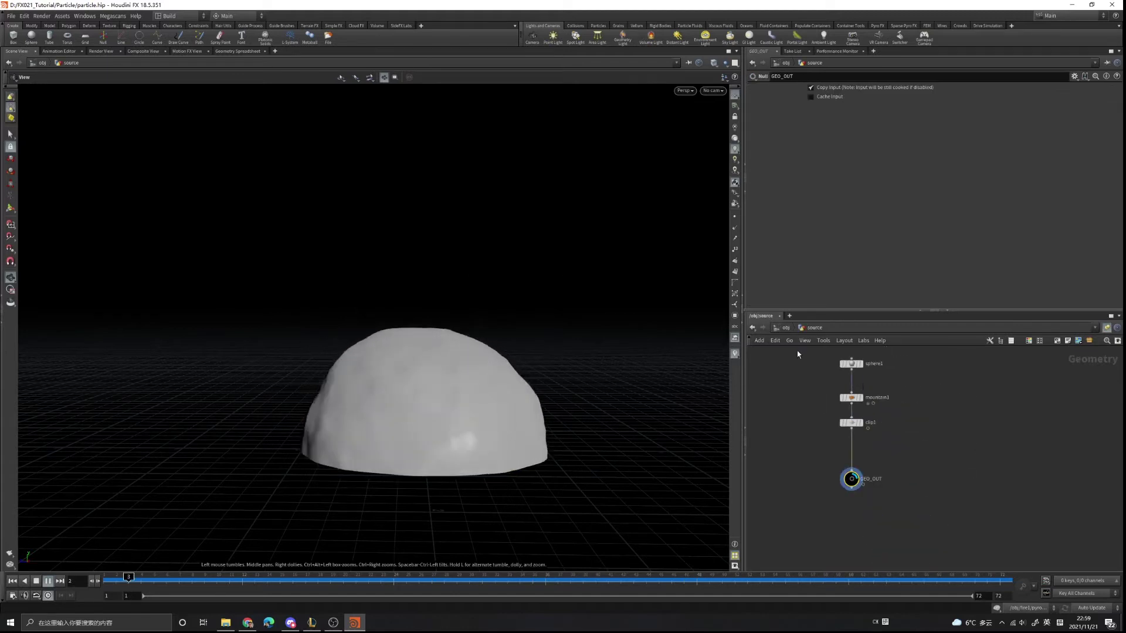
pyautogui.press('u')
pyautogui.moveTo(800, 403); pyautogui.dragTo(971, 477)
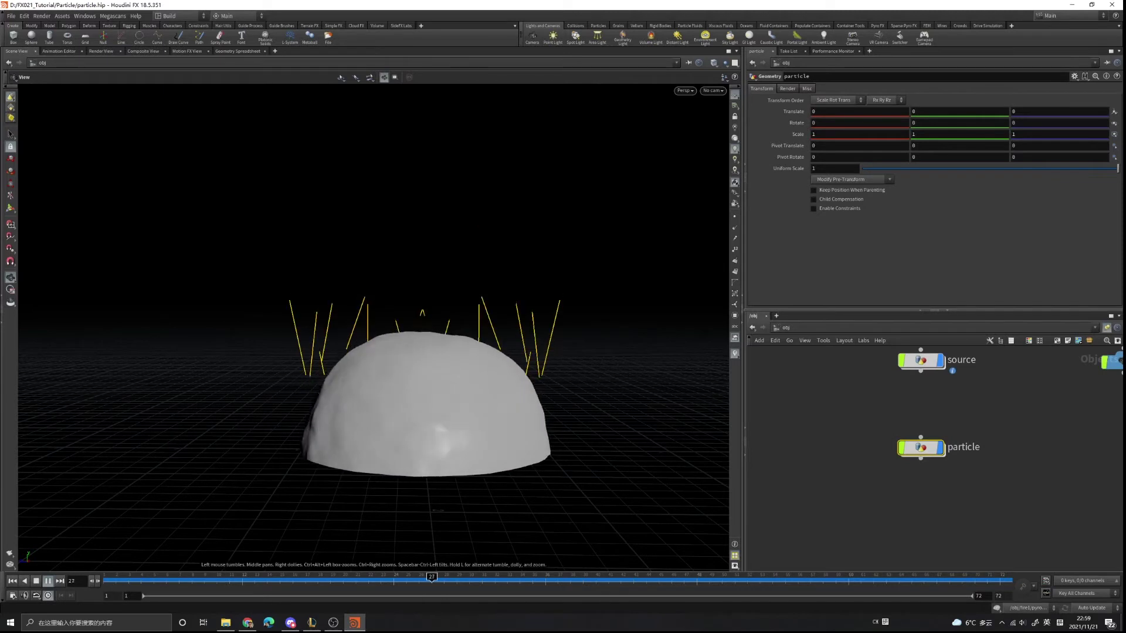
pyautogui.press('Up')
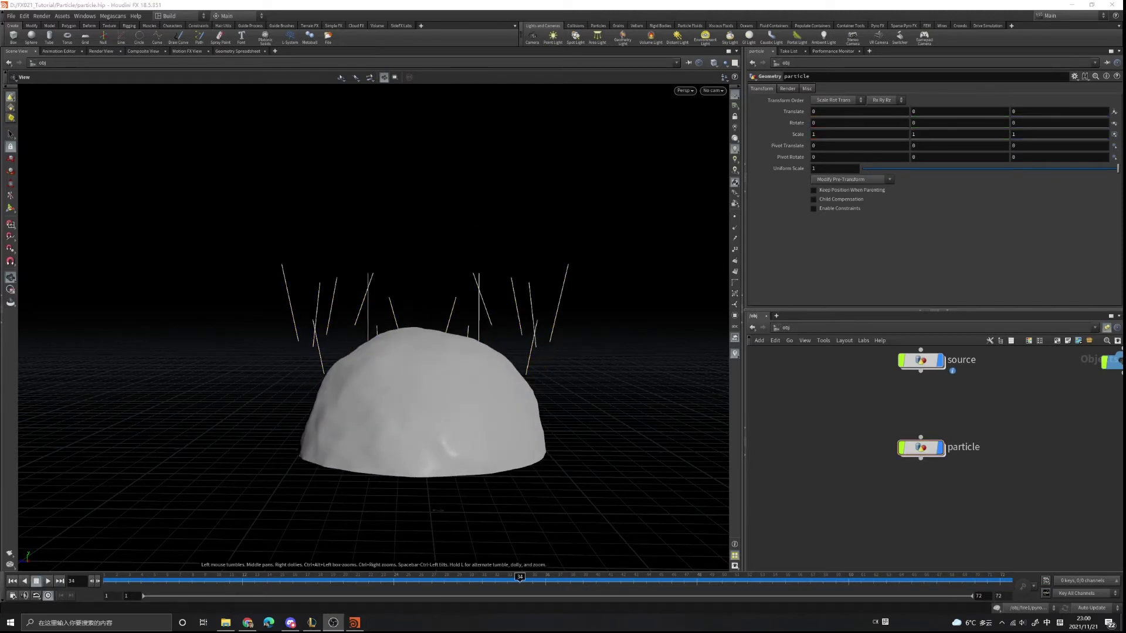
# Step: Create a Geometry object below particle, name it fire and open its network
pyautogui.moveTo(1050, 412); pyautogui.dragTo(971, 439, button='middle')
pyautogui.scroll(-3, 938, 454)
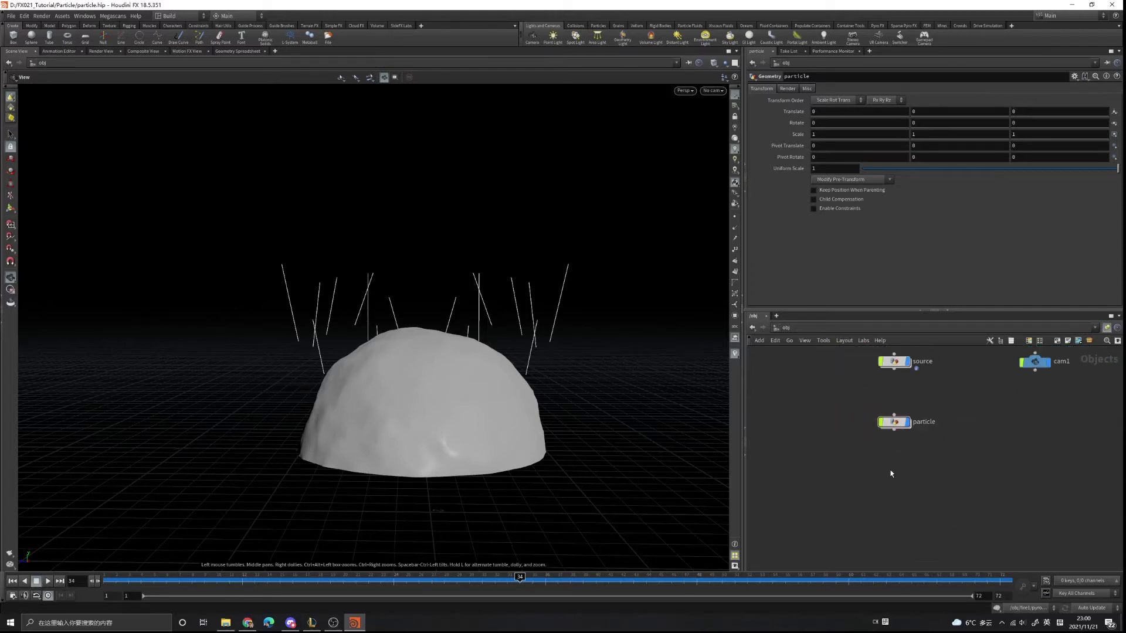
pyautogui.press('Tab')
pyautogui.write('geo')
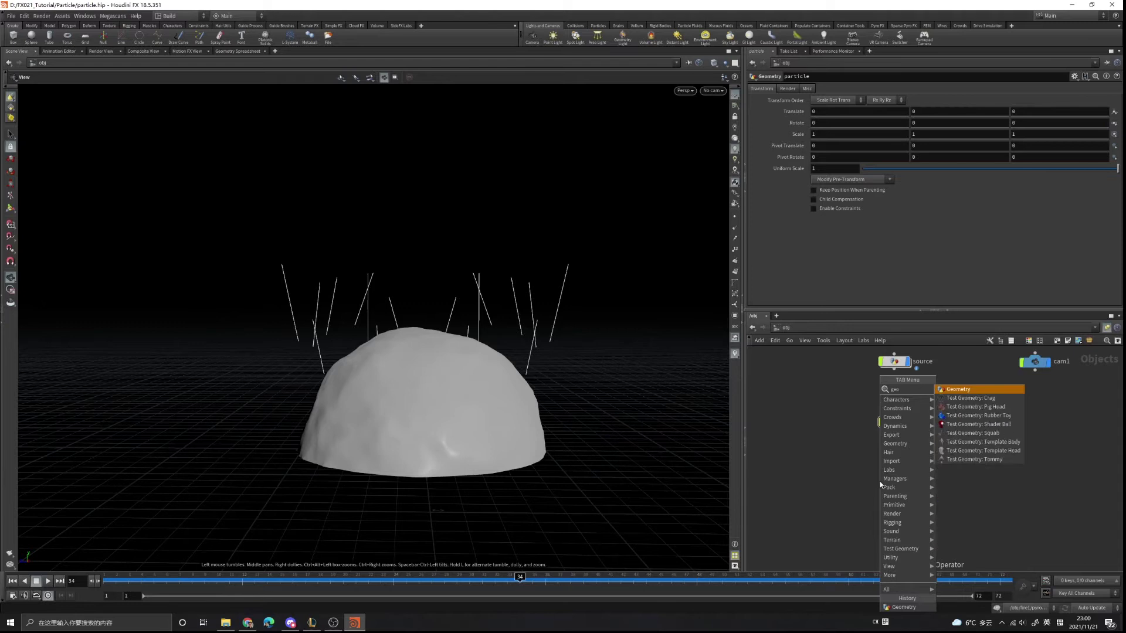
pyautogui.press('Return')
pyautogui.click(894, 498)
pyautogui.doubleClick(921, 499)
pyautogui.write('fire')
pyautogui.press('Return')
pyautogui.moveTo(894, 503)
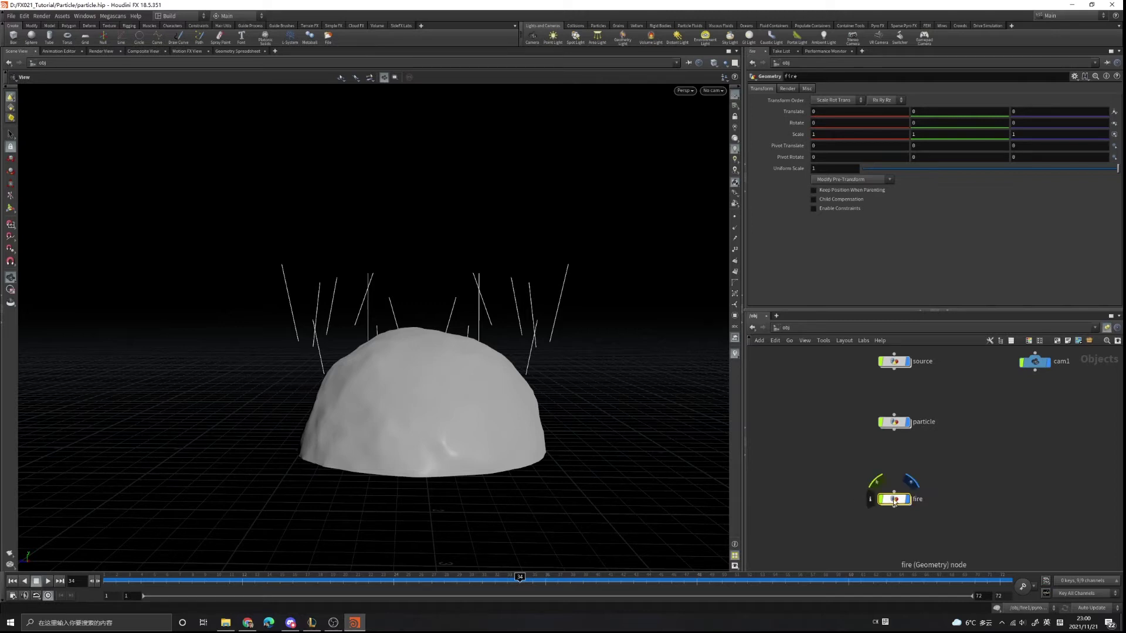
pyautogui.doubleClick(894, 500)
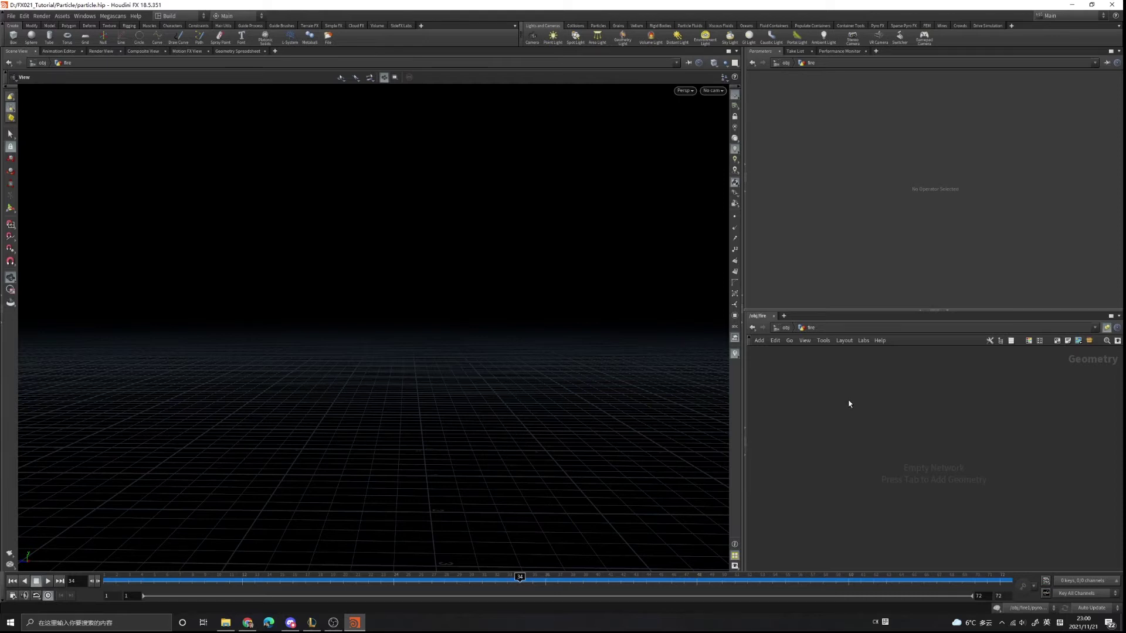
# Step: Add an Object Merge node to the empty fire network
pyautogui.press('Tab')
pyautogui.write('objec')
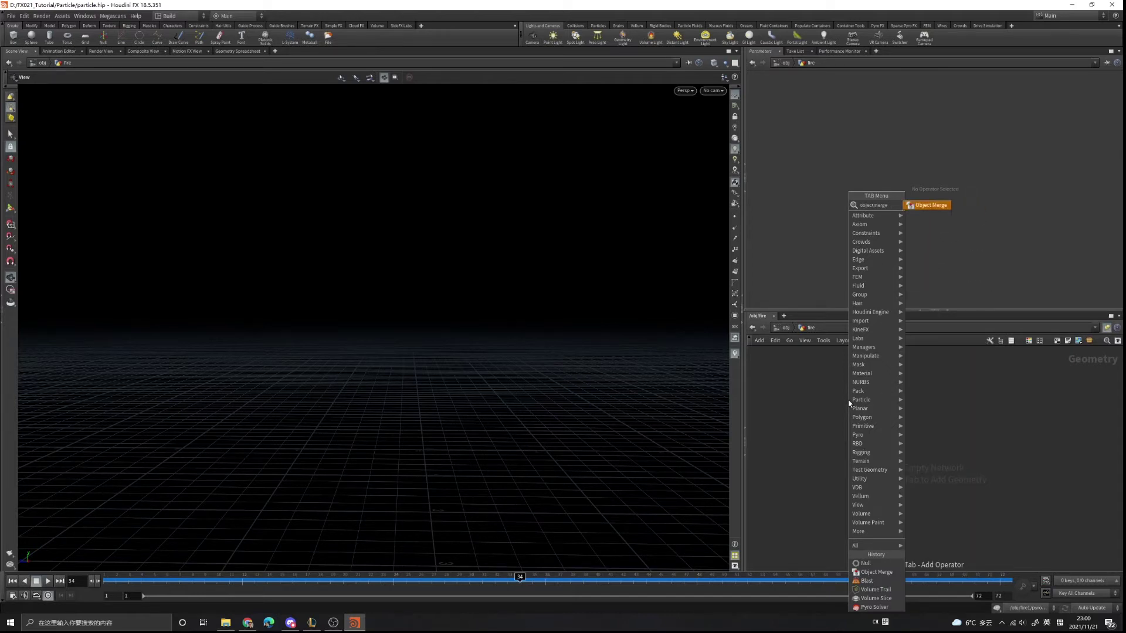
pyautogui.press('Return')
pyautogui.click(852, 402)
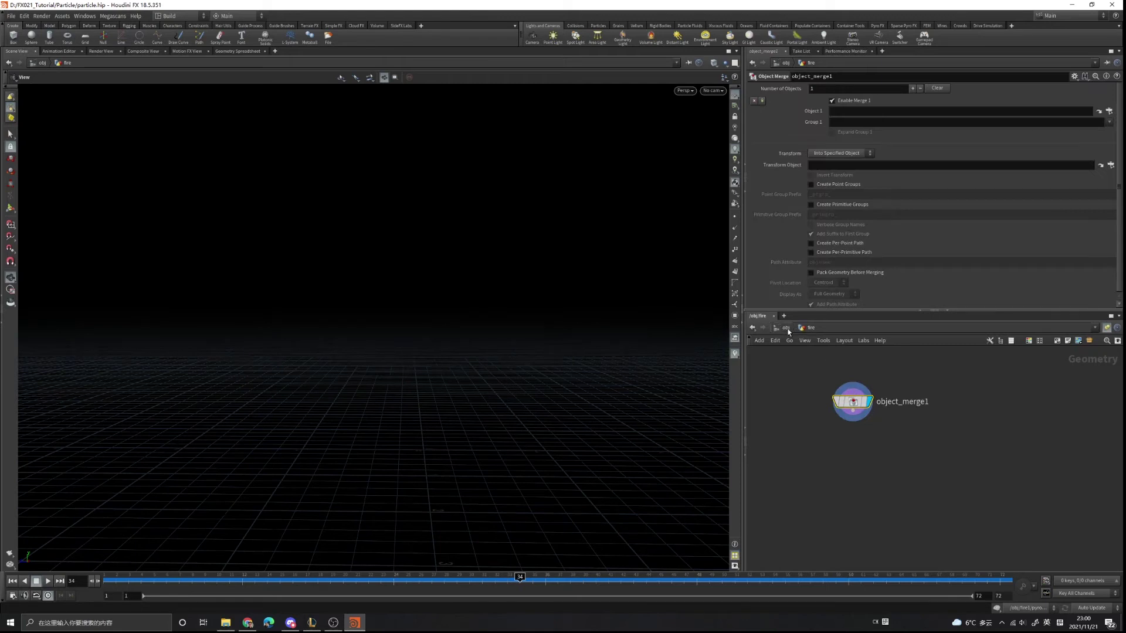
# Step: Copy the GEO_OUT null from the source object's network and return to object level
pyautogui.click(786, 328)
pyautogui.moveTo(1003, 401); pyautogui.dragTo(992, 438, button='middle')
pyautogui.scroll(2, 868, 384)
pyautogui.doubleClick(893, 407)
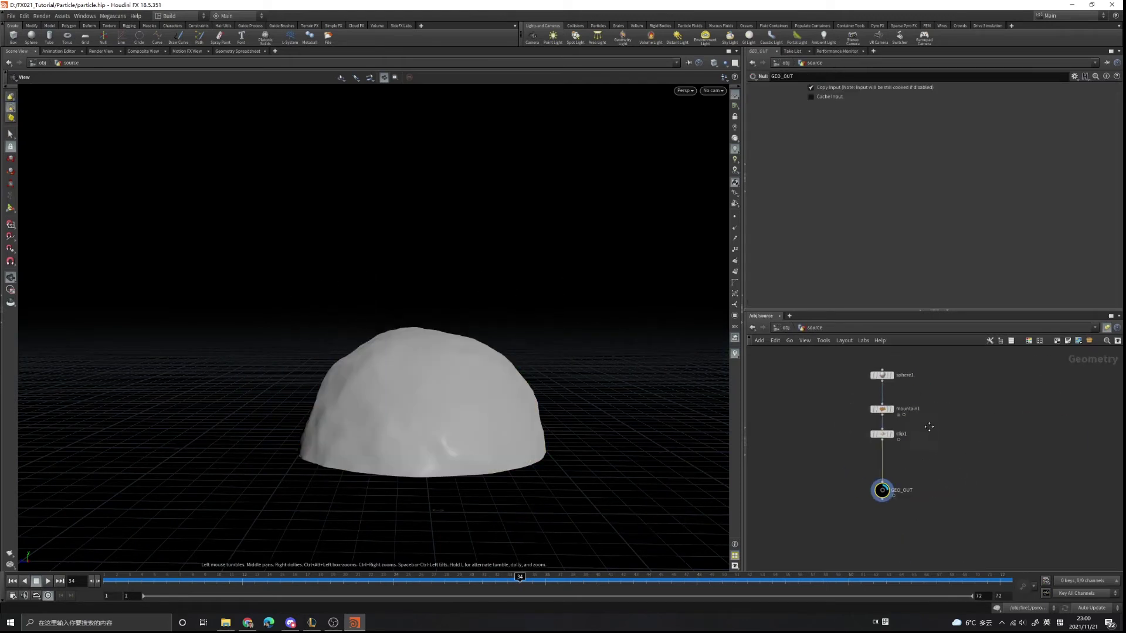
pyautogui.hotkey('ctrl', 'c')
pyautogui.press('u')
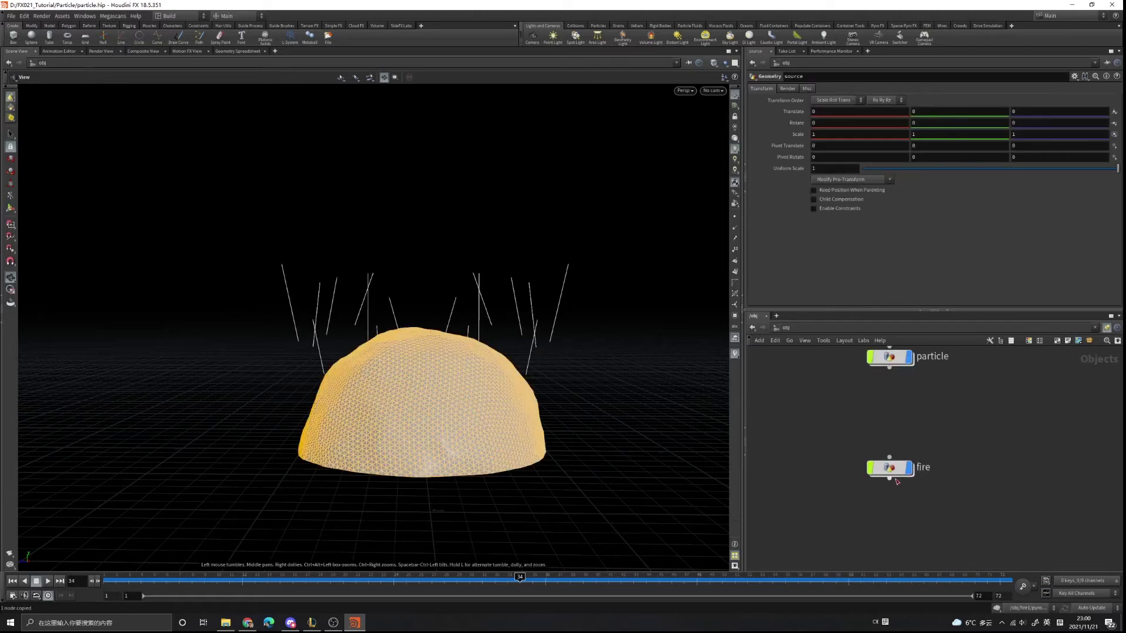
# Step: In the fire network, set Object 1 of object_merge1 to /obj/source/GEO_OUT and check it in the operator chooser
pyautogui.doubleClick(892, 473)
pyautogui.click(837, 112)
pyautogui.hotkey('ctrl', 'v')
pyautogui.press('Return')
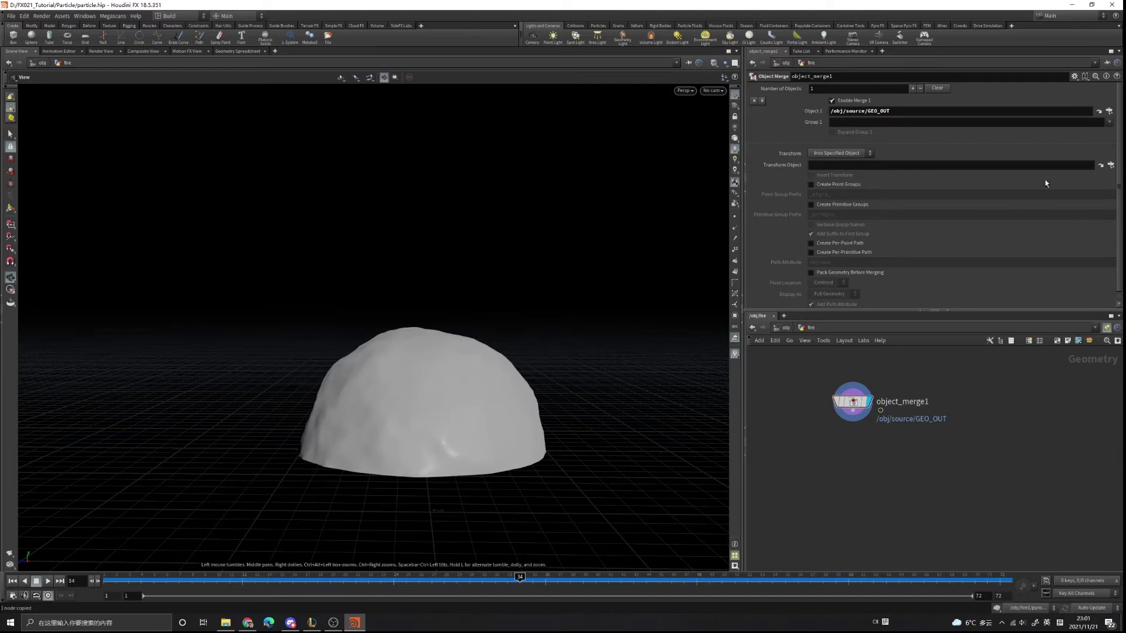
pyautogui.click(1107, 113)
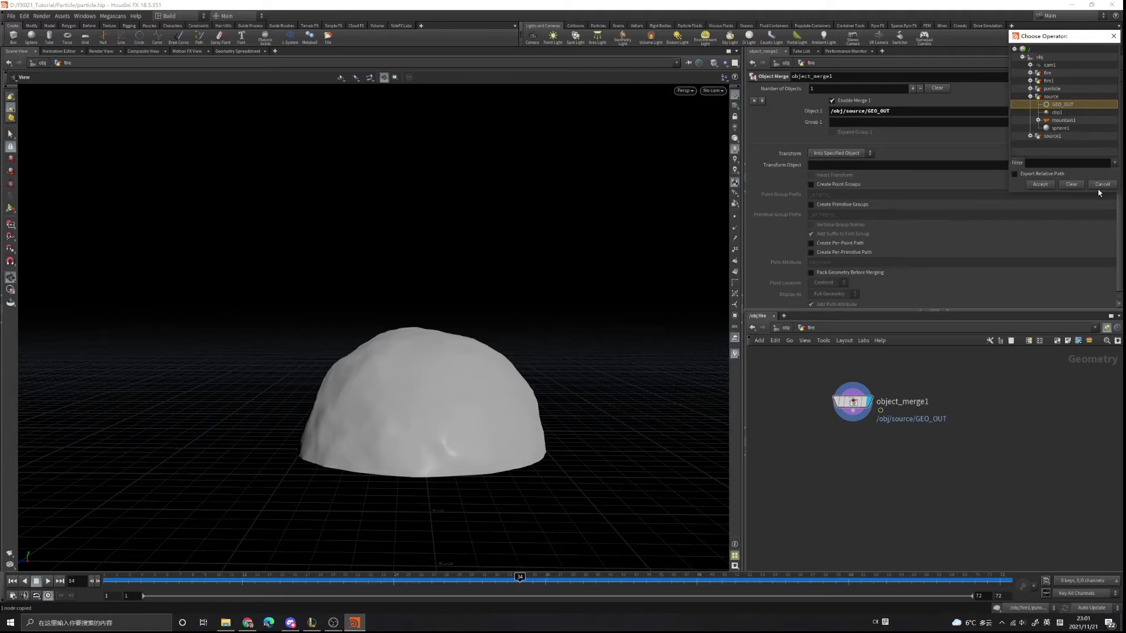
pyautogui.click(1113, 36)
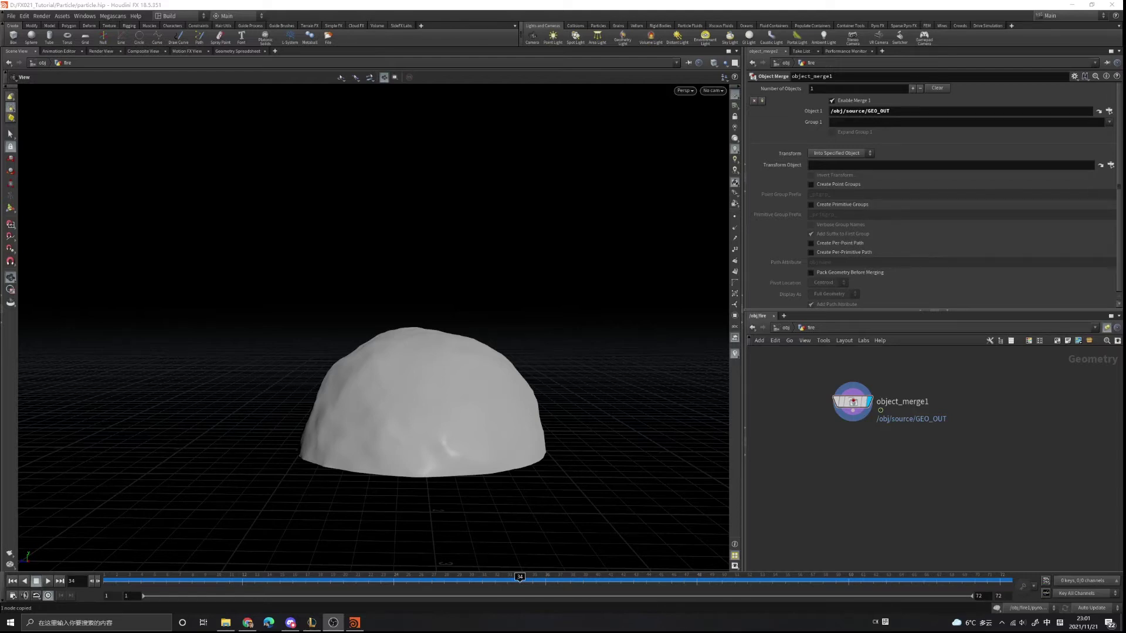
# Step: Add a Pyro Source node below object_merge1 and inspect the node info of object_merge1
pyautogui.scroll(3, 860, 453)
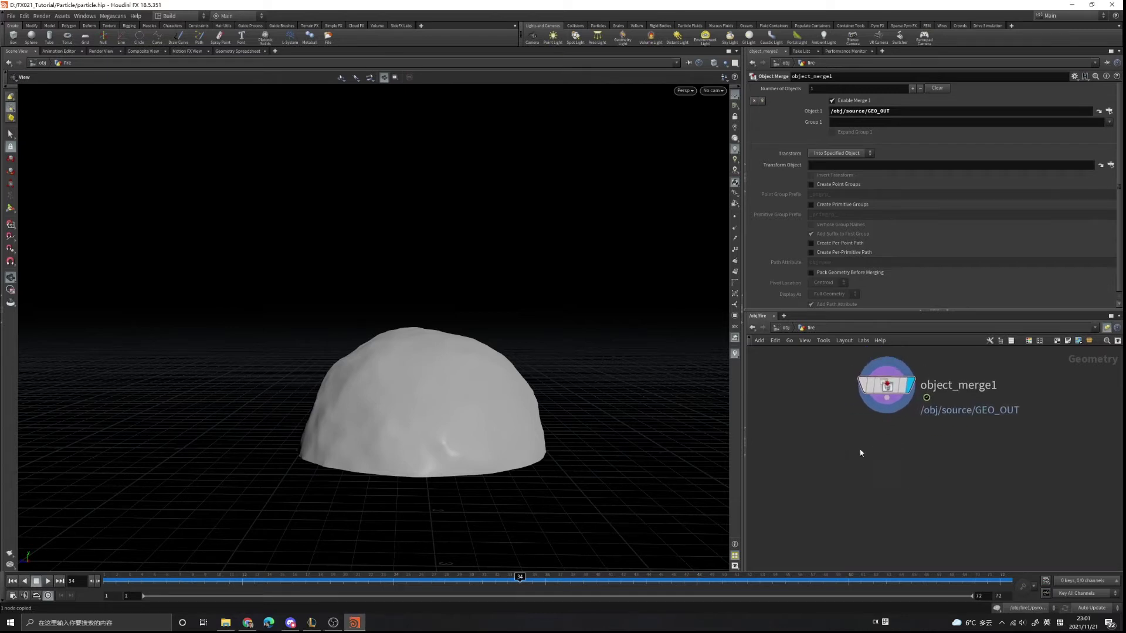
pyautogui.press('Tab')
pyautogui.write('pyr')
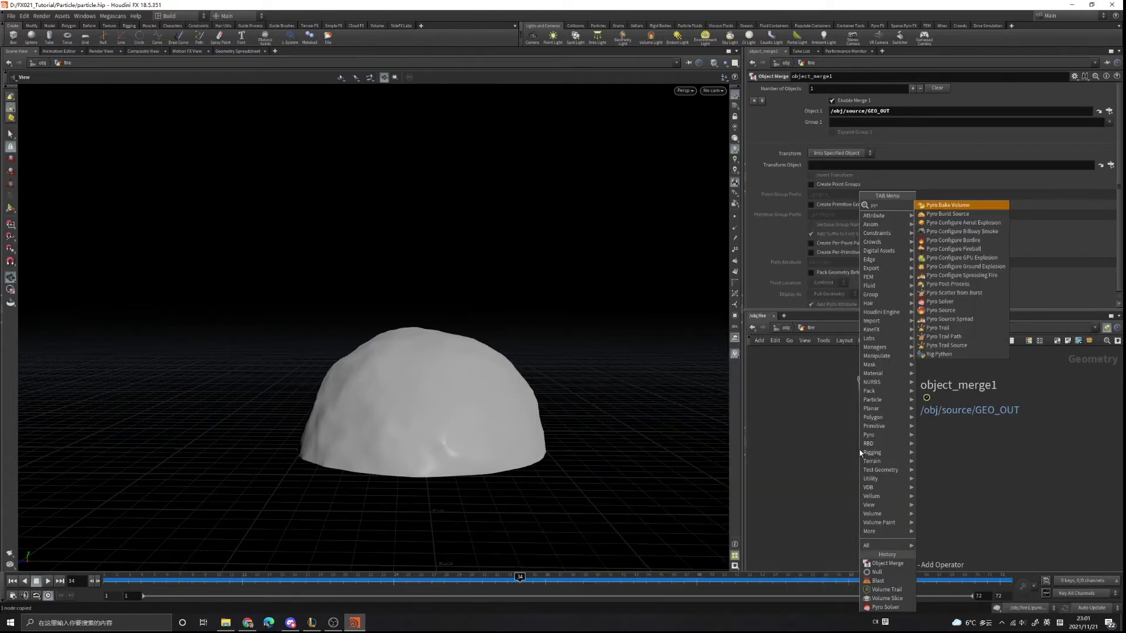
pyautogui.write('osou')
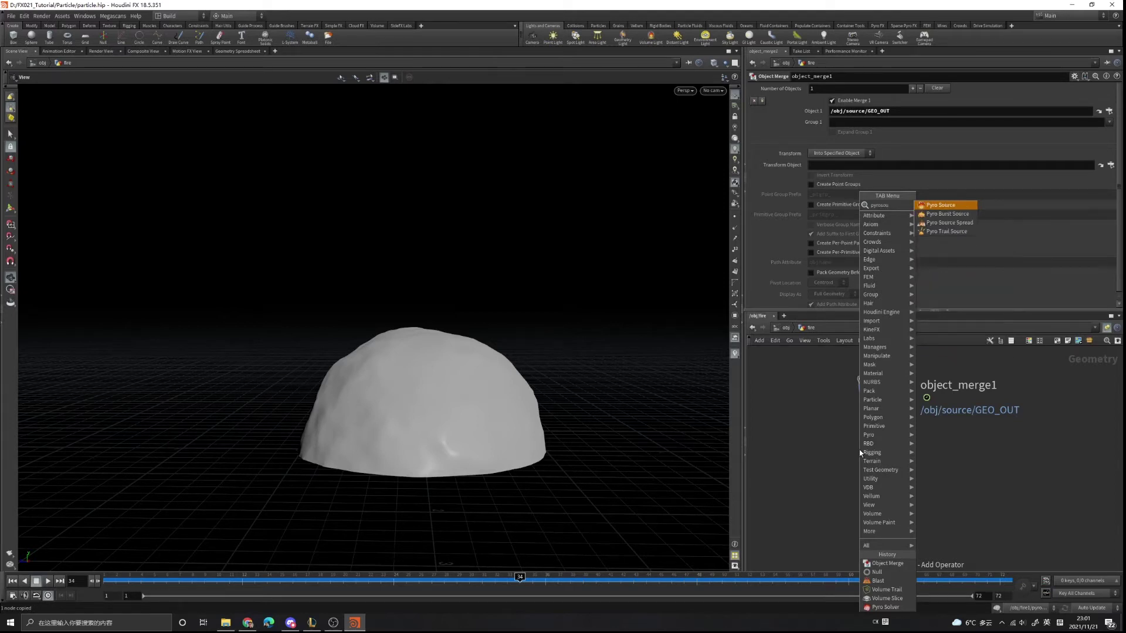
pyautogui.press('Return')
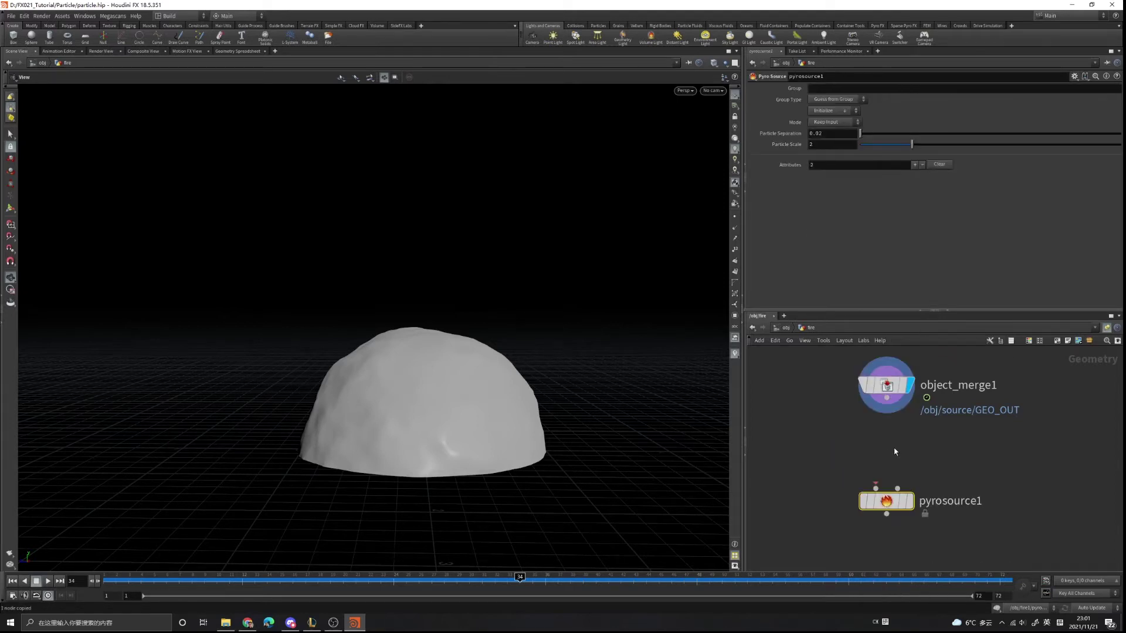
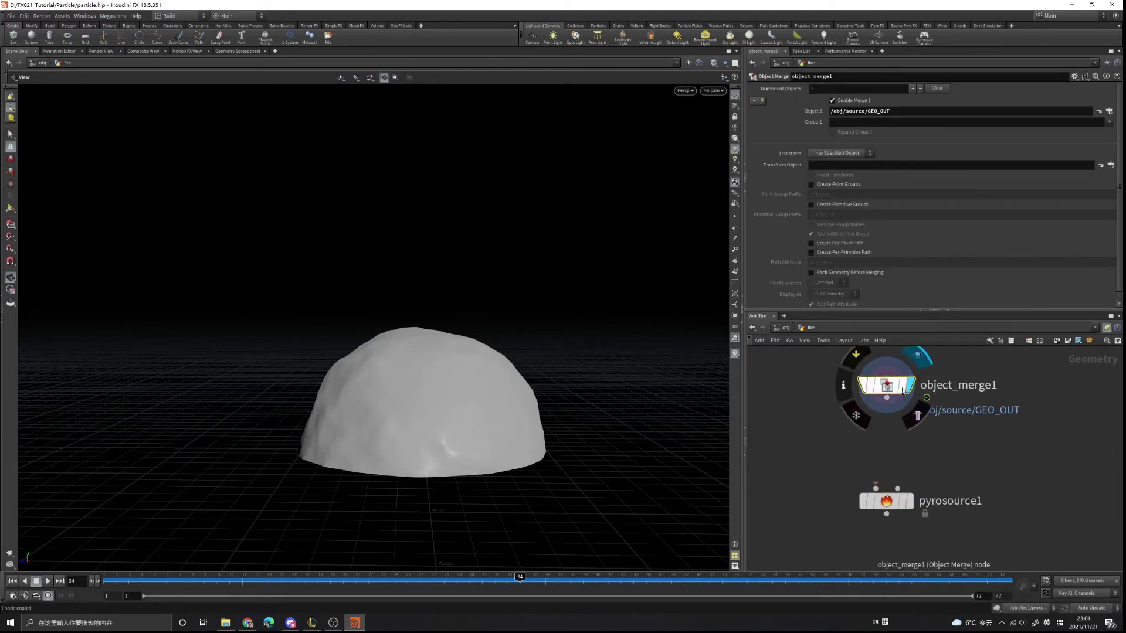
pyautogui.click(843, 385)
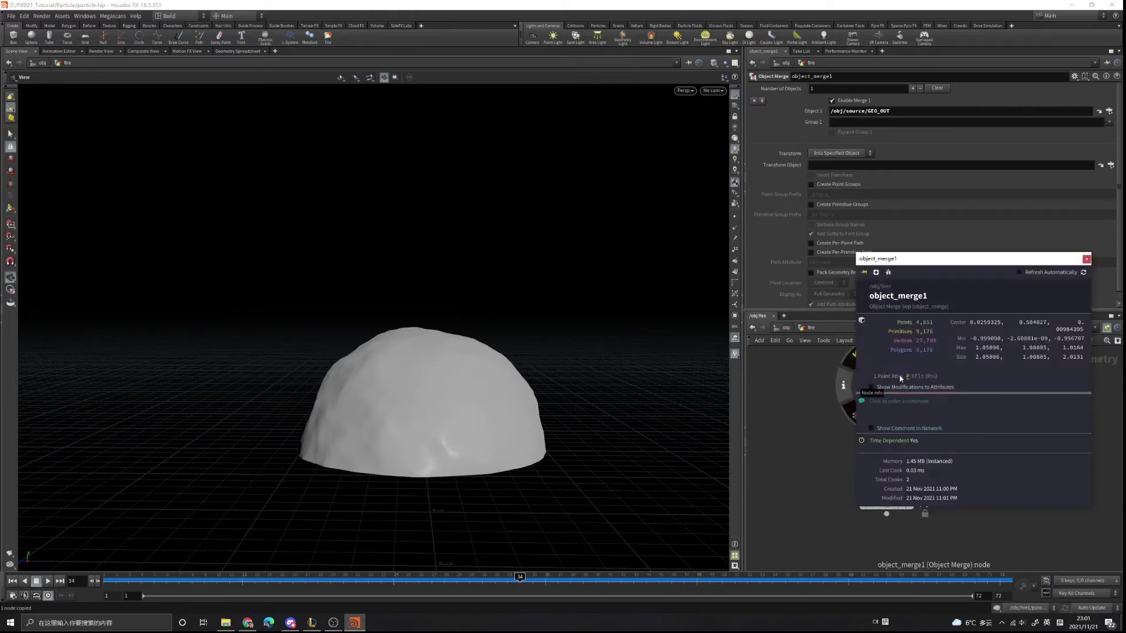
pyautogui.click(1086, 258)
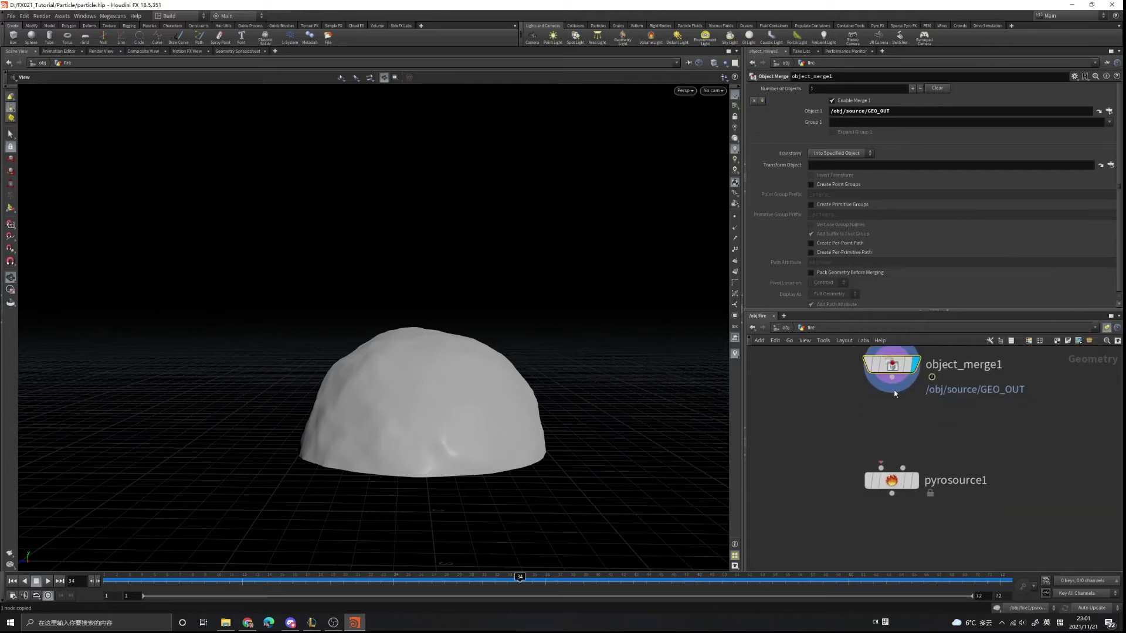
# Step: Wire object_merge1 into pyrosource1 and initialize it with Density and Temperature attributes
pyautogui.click(891, 480)
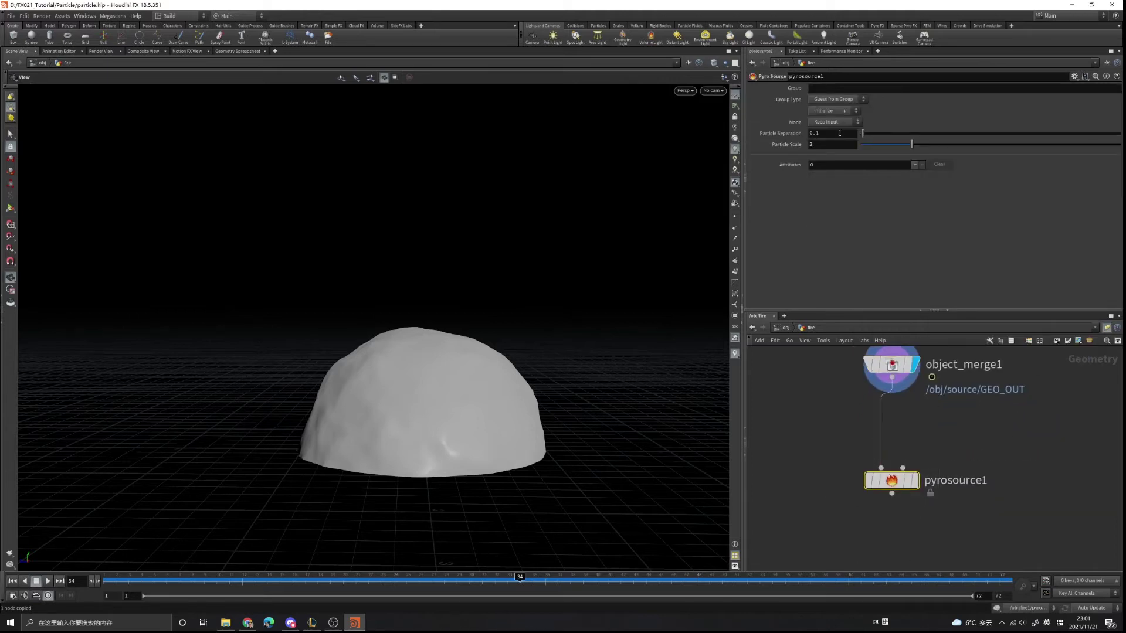
pyautogui.click(835, 111)
pyautogui.click(818, 137)
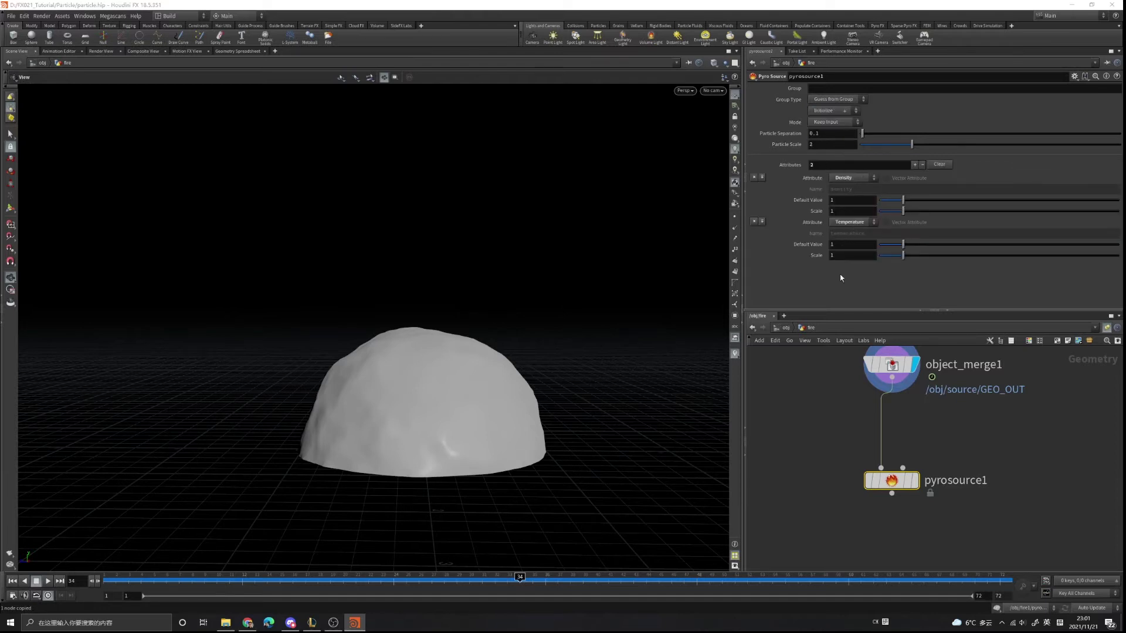
# Step: Display pyrosource1 and inspect its point attributes in the node info
pyautogui.click(918, 482)
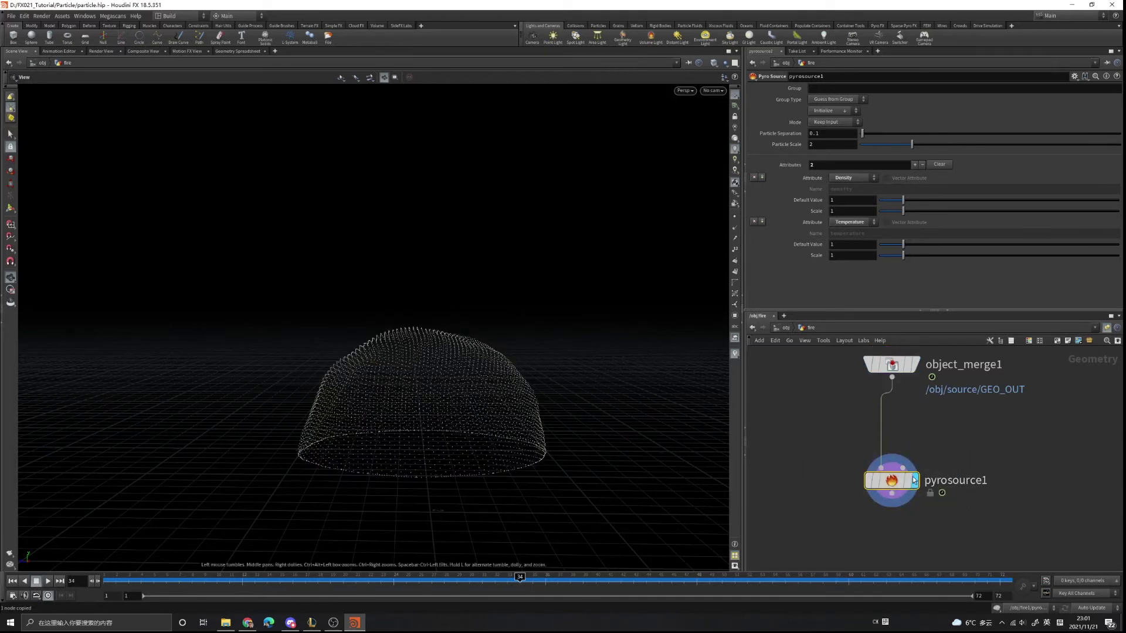
pyautogui.click(850, 484)
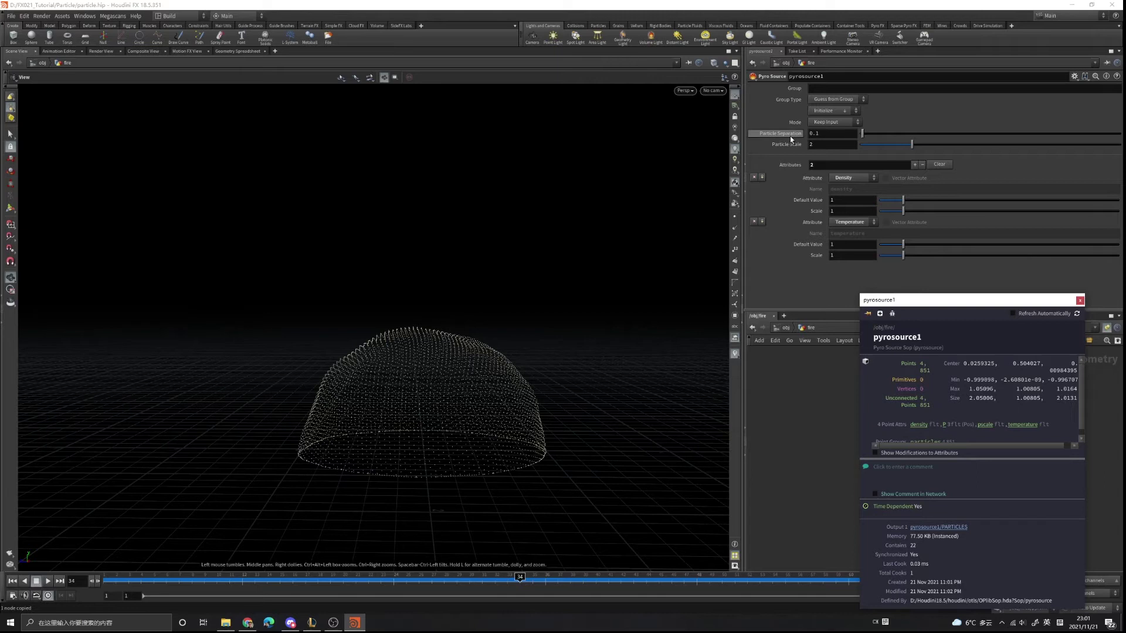
pyautogui.click(1079, 300)
# Step: Add a Volume Rasterize Attributes node fed by pyrosource1 and display its output
pyautogui.scroll(3, 1004, 397)
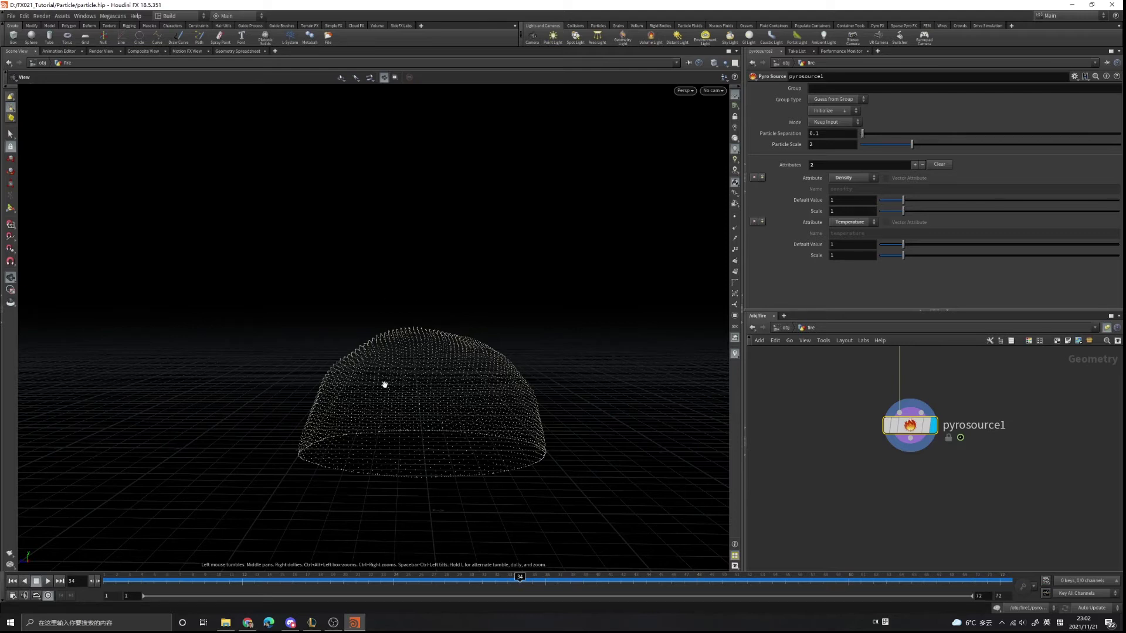
pyautogui.press('Tab')
pyautogui.write('vol')
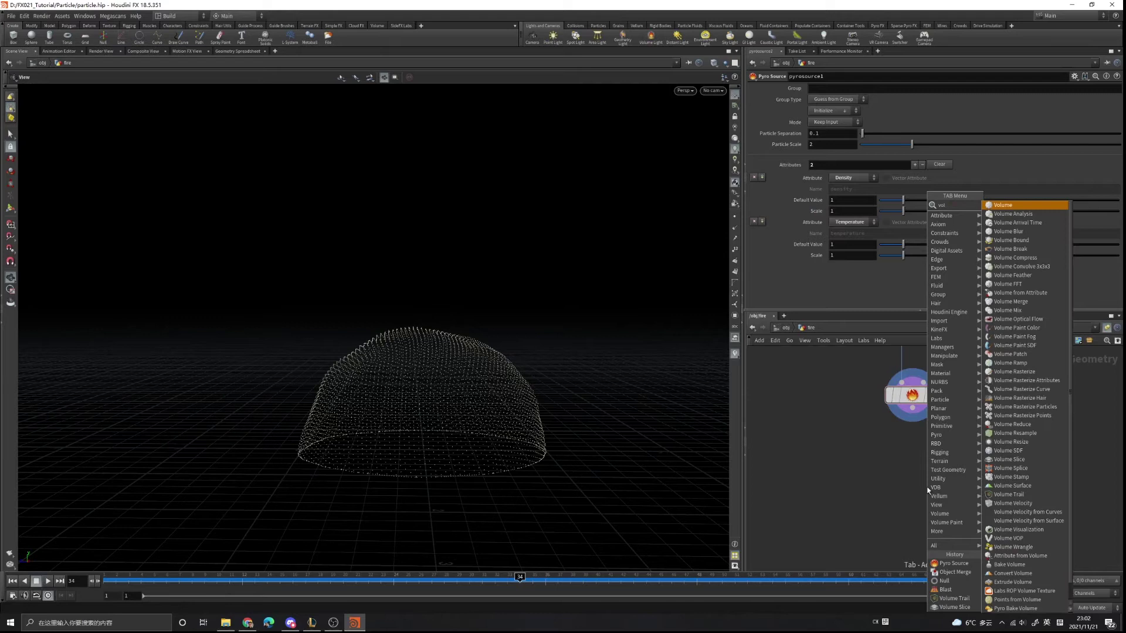
pyautogui.write('umeraster')
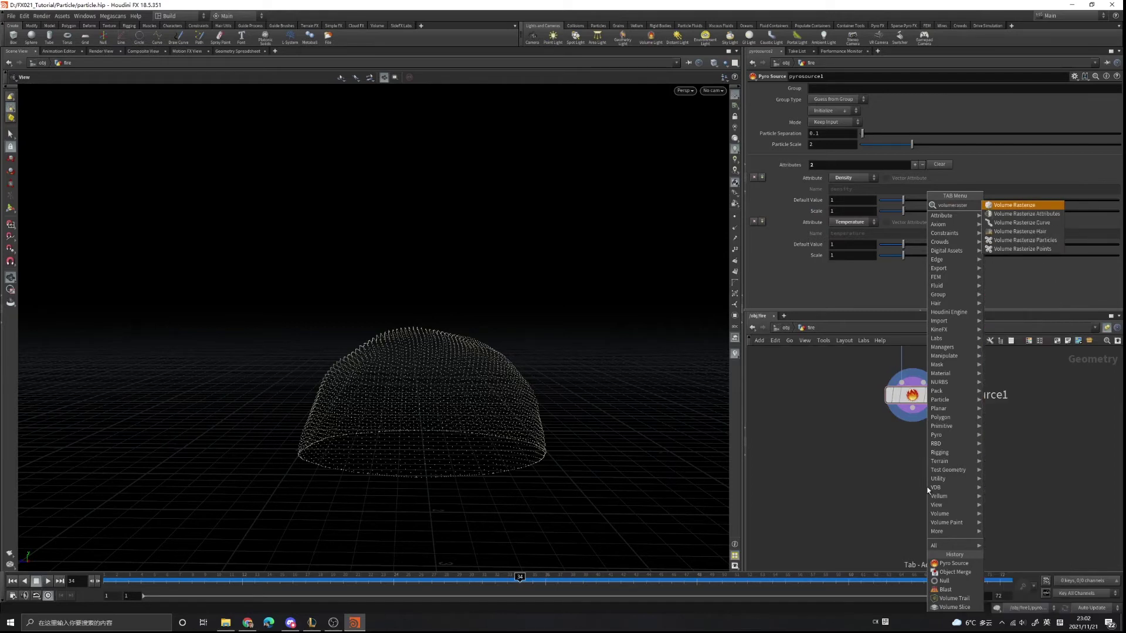
pyautogui.press('Down')
pyautogui.press('Return')
pyautogui.click(910, 504)
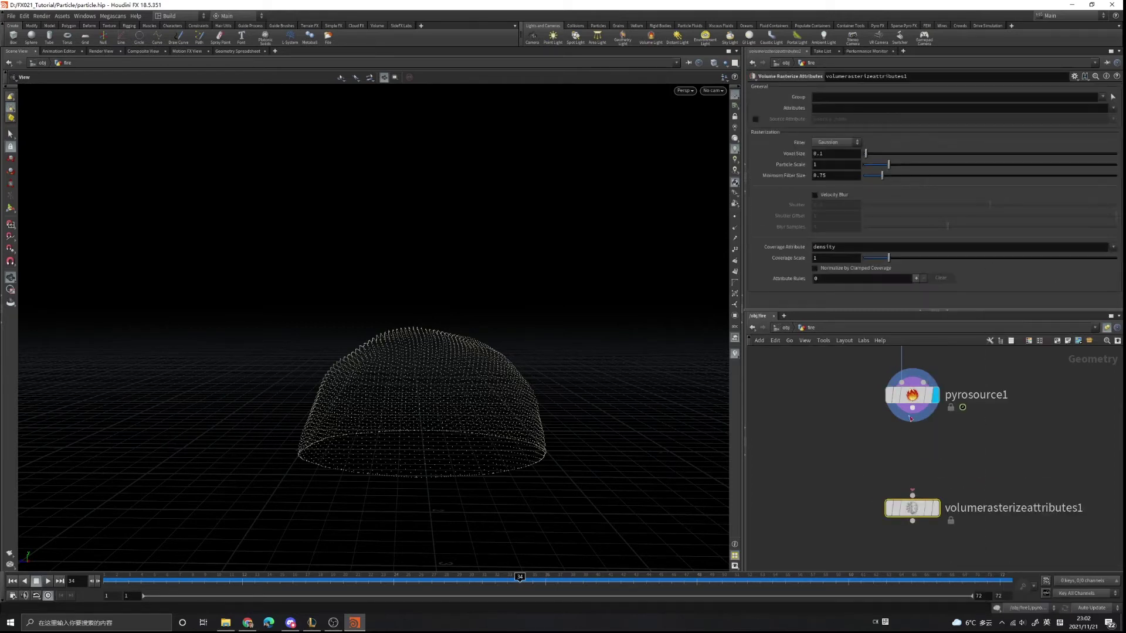
pyautogui.moveTo(911, 418); pyautogui.dragTo(912, 496)
pyautogui.click(936, 508)
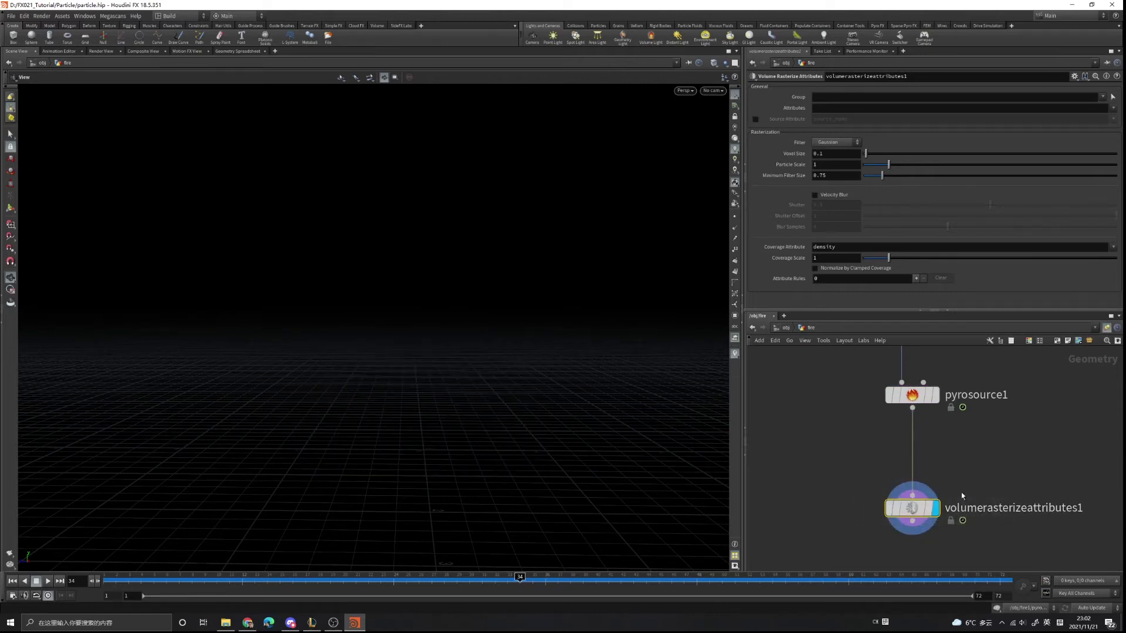
# Step: Rasterize the density and temperature attributes in volumerasterizeattributes1 with a voxel size of 0.05
pyautogui.moveTo(955, 512)
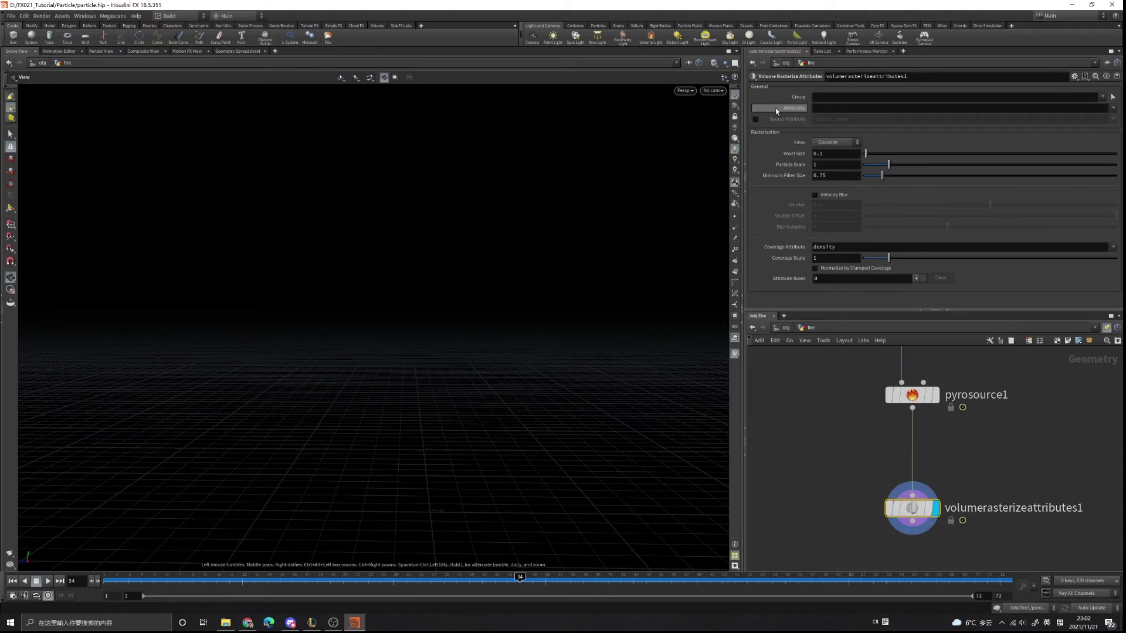
pyautogui.click(1112, 108)
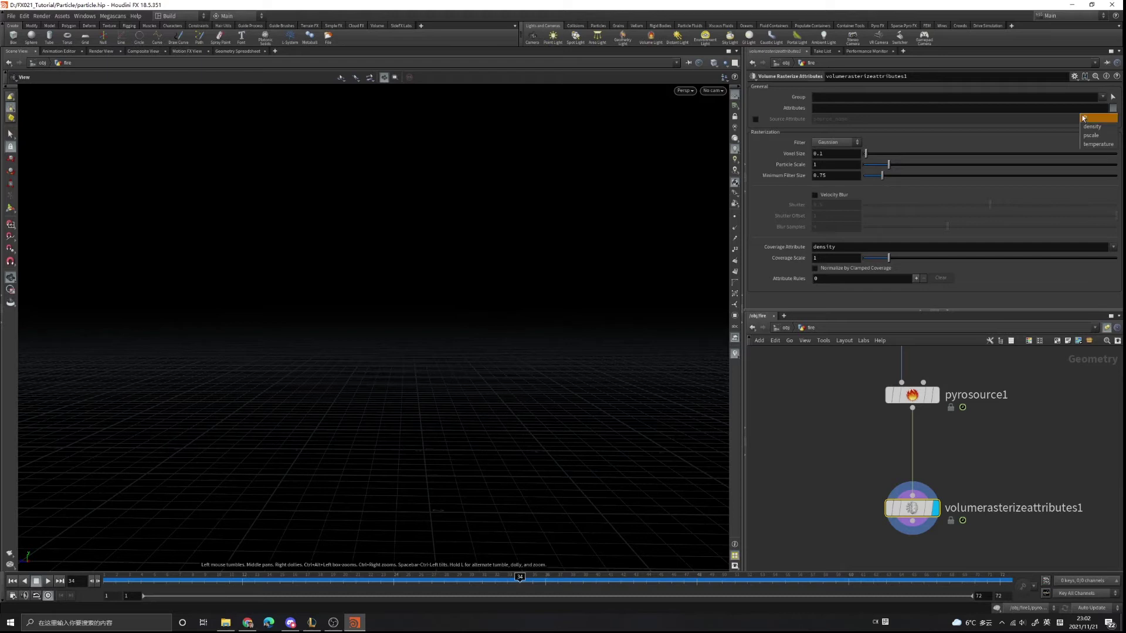
pyautogui.click(1087, 127)
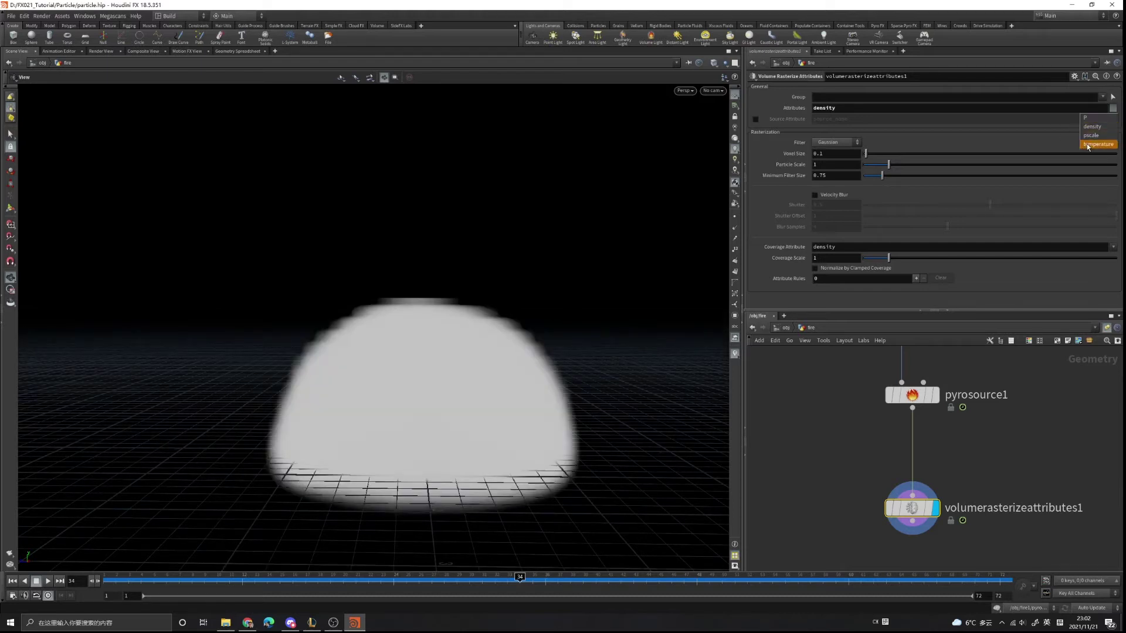
pyautogui.click(1088, 144)
pyautogui.moveTo(598, 385); pyautogui.dragTo(469, 339)
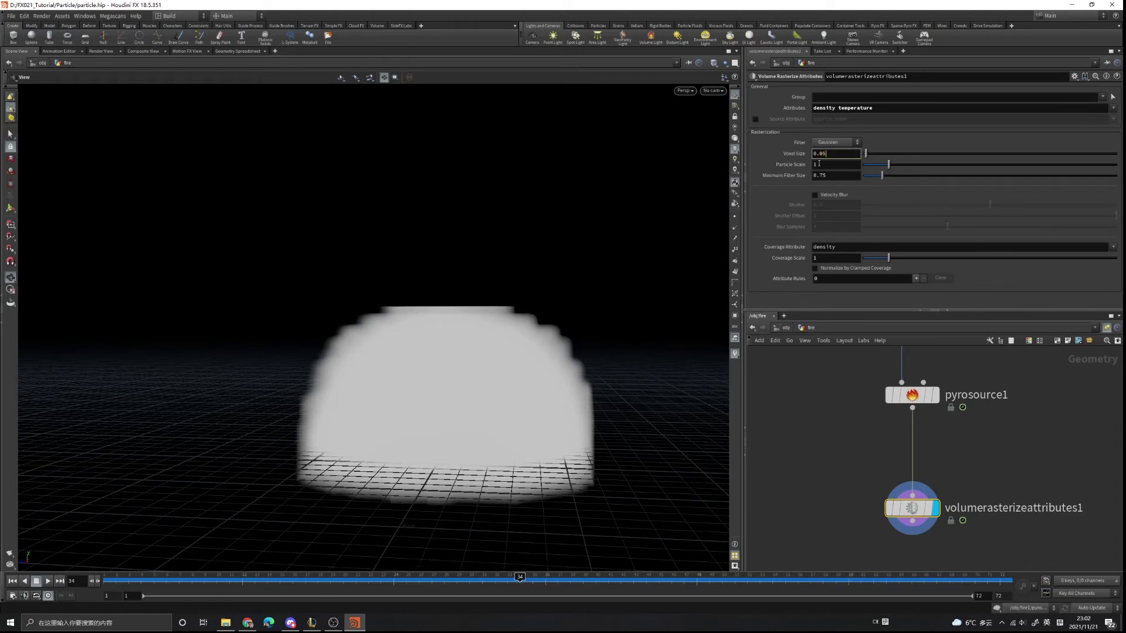
pyautogui.press('Return')
# Step: Set the particle separation of pyrosource1 to 0.02 and check the dome volume in the viewport
pyautogui.moveTo(895, 445); pyautogui.dragTo(898, 462, button='middle')
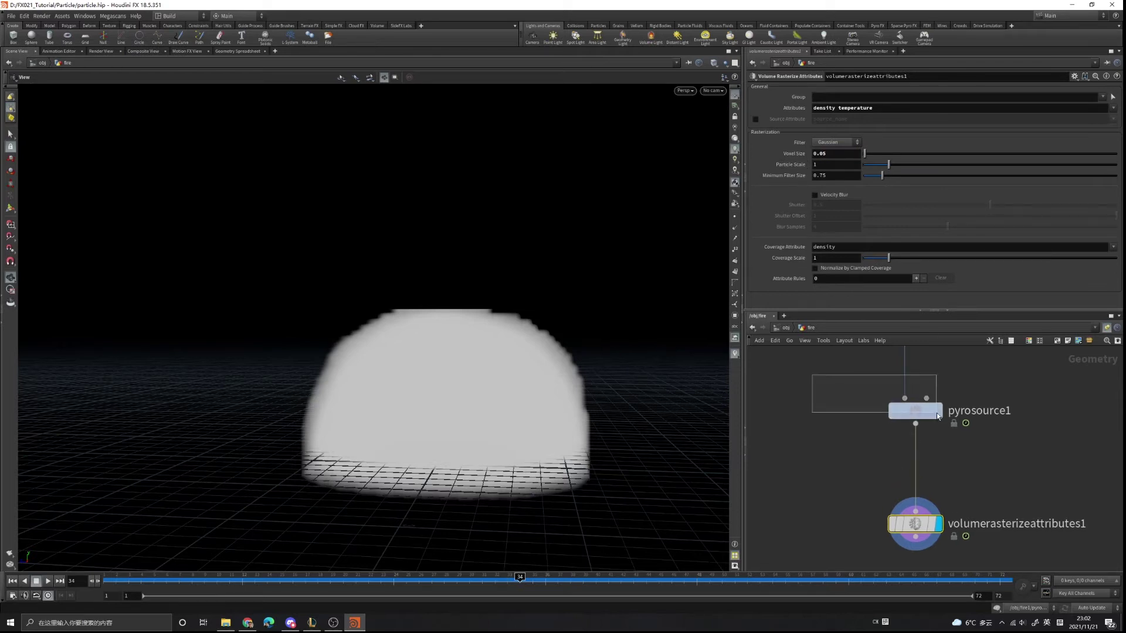
pyautogui.click(914, 410)
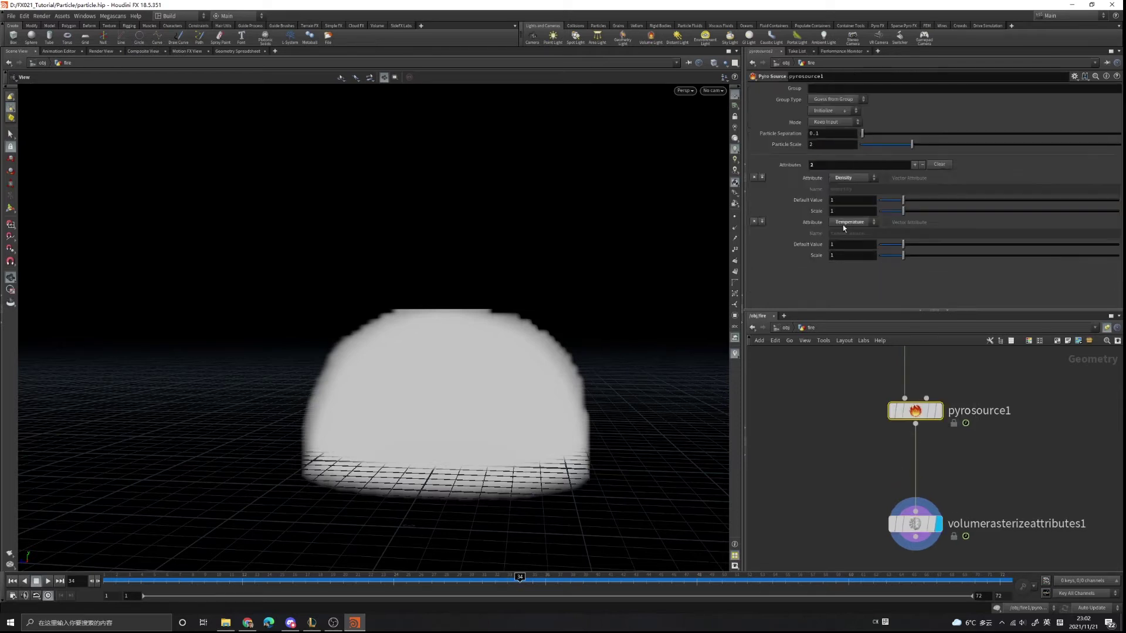
pyautogui.click(815, 135)
pyautogui.write('02')
pyautogui.press('Return')
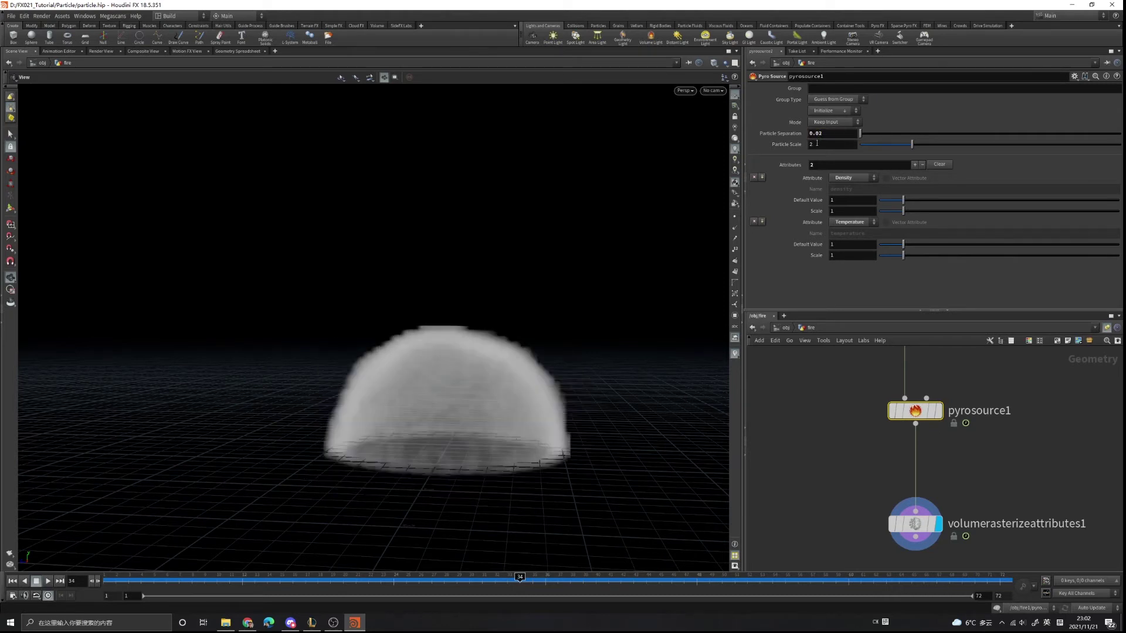
pyautogui.moveTo(571, 329); pyautogui.dragTo(438, 406)
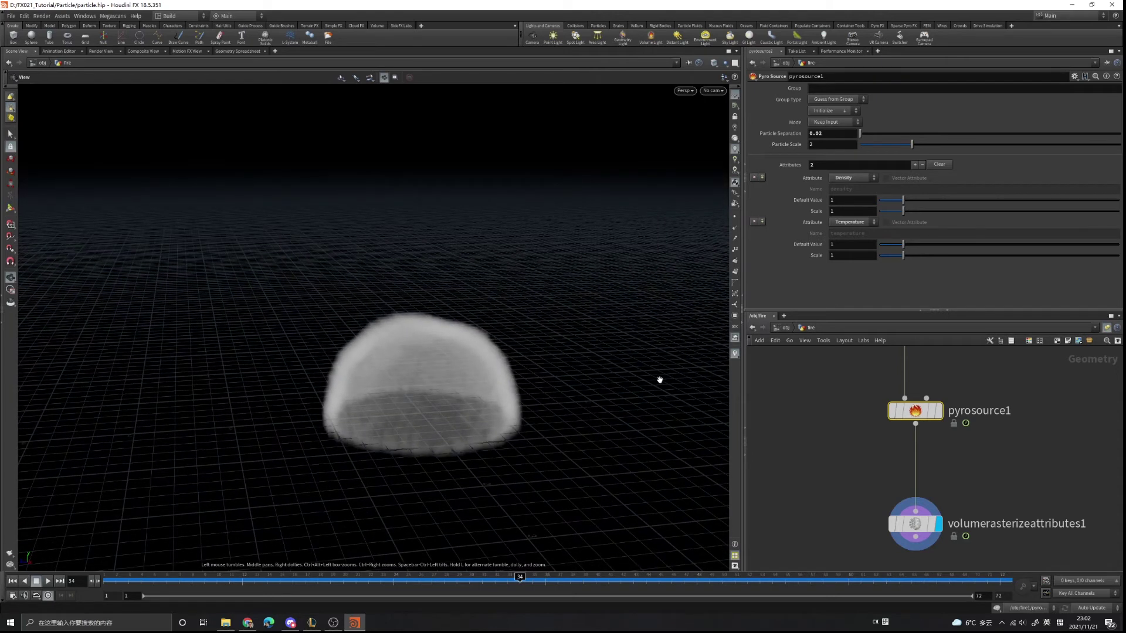
pyautogui.moveTo(840, 509); pyautogui.dragTo(838, 448, button='middle')
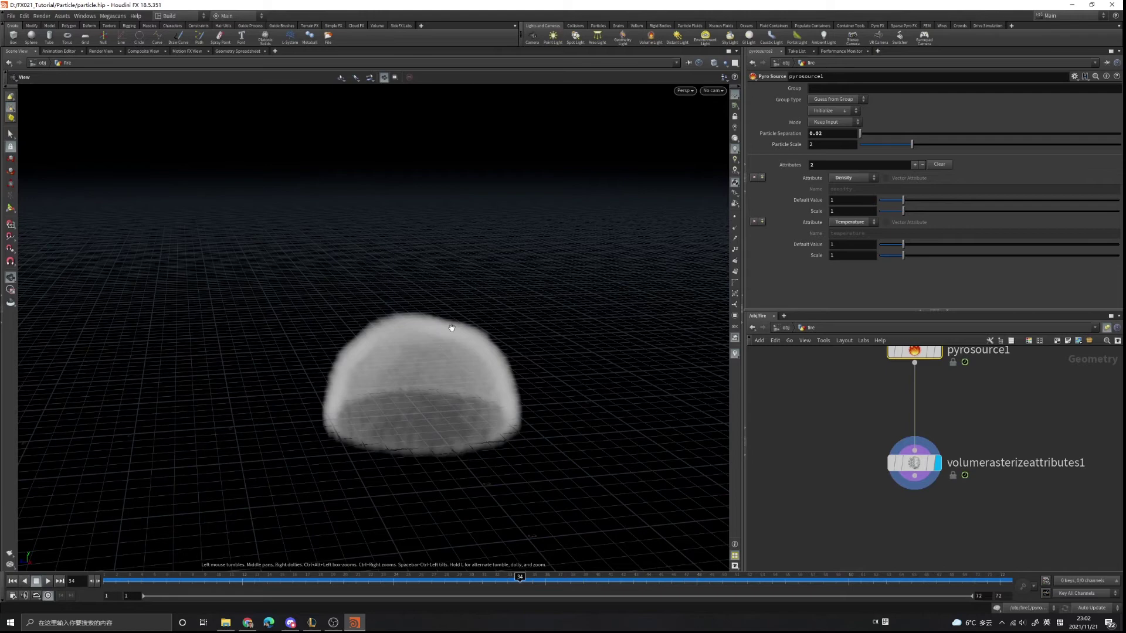
pyautogui.moveTo(502, 365); pyautogui.dragTo(546, 372)
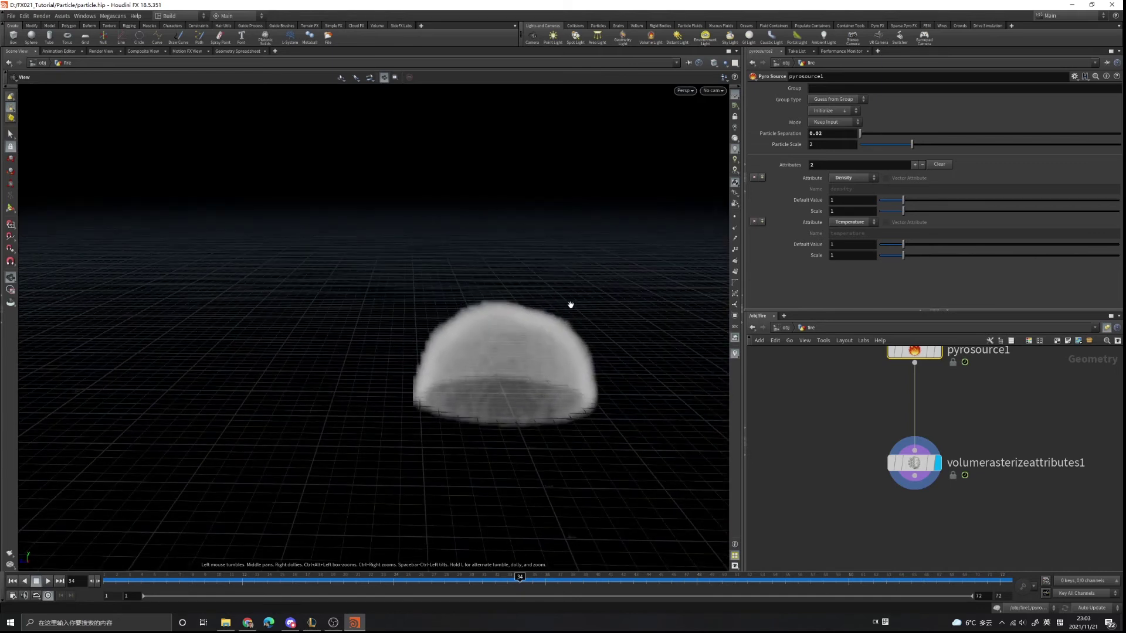
pyautogui.scroll(-3, 844, 363)
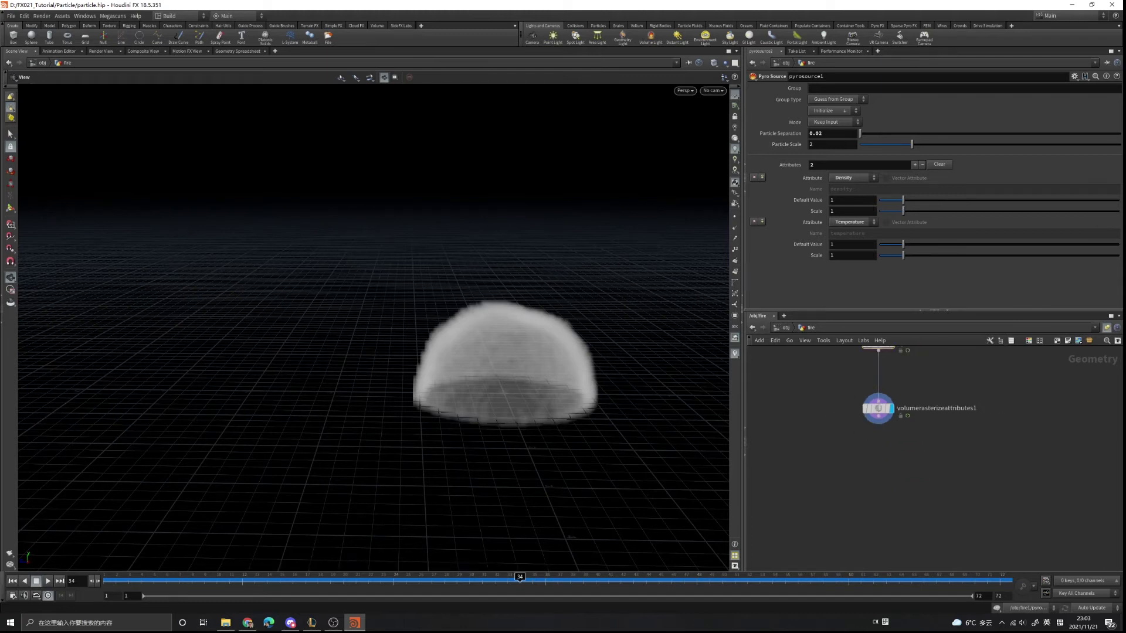
pyautogui.hotkey('alt', 'Tab')
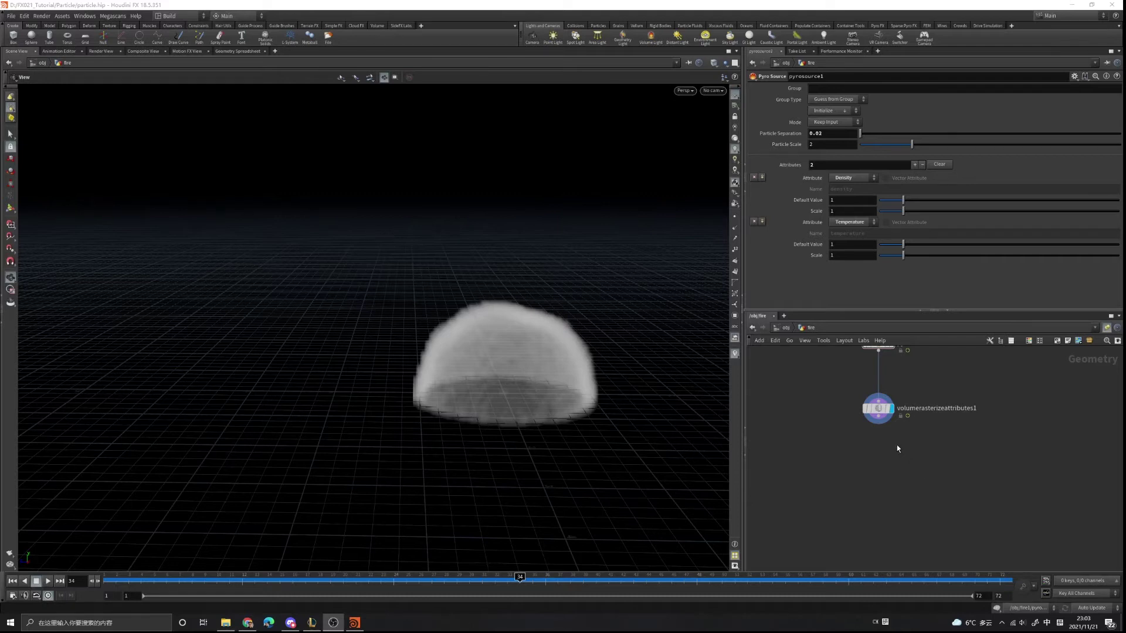
# Step: Add a DOP Network node and place it beside and below volumerasterizeattributes1
pyautogui.scroll(3, 897, 448)
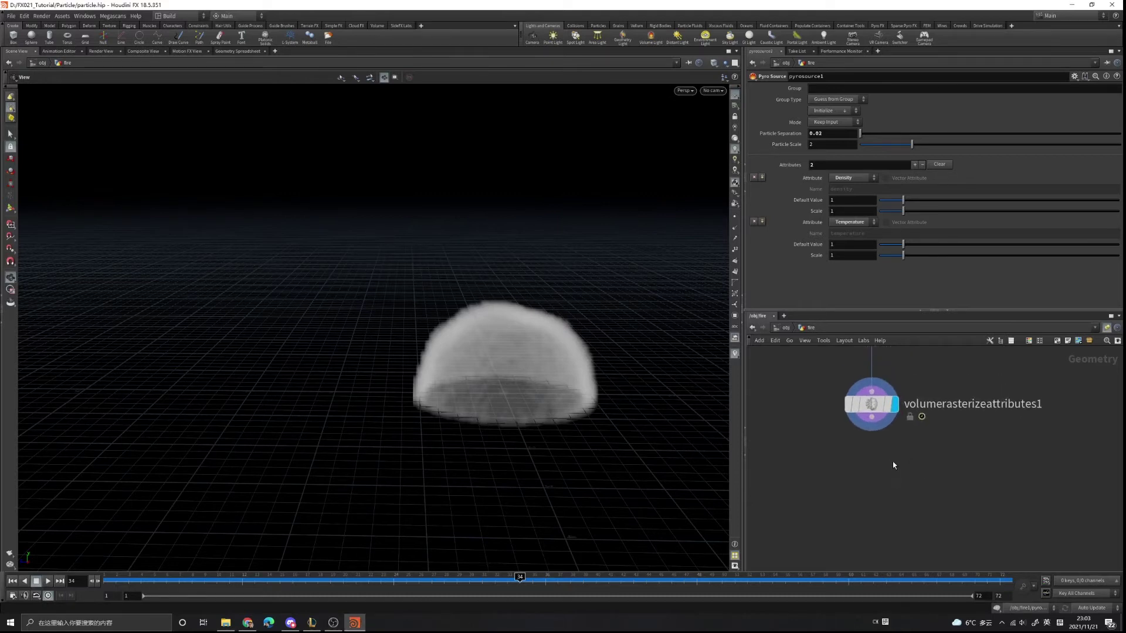
pyautogui.press('Tab')
pyautogui.write('dopnet')
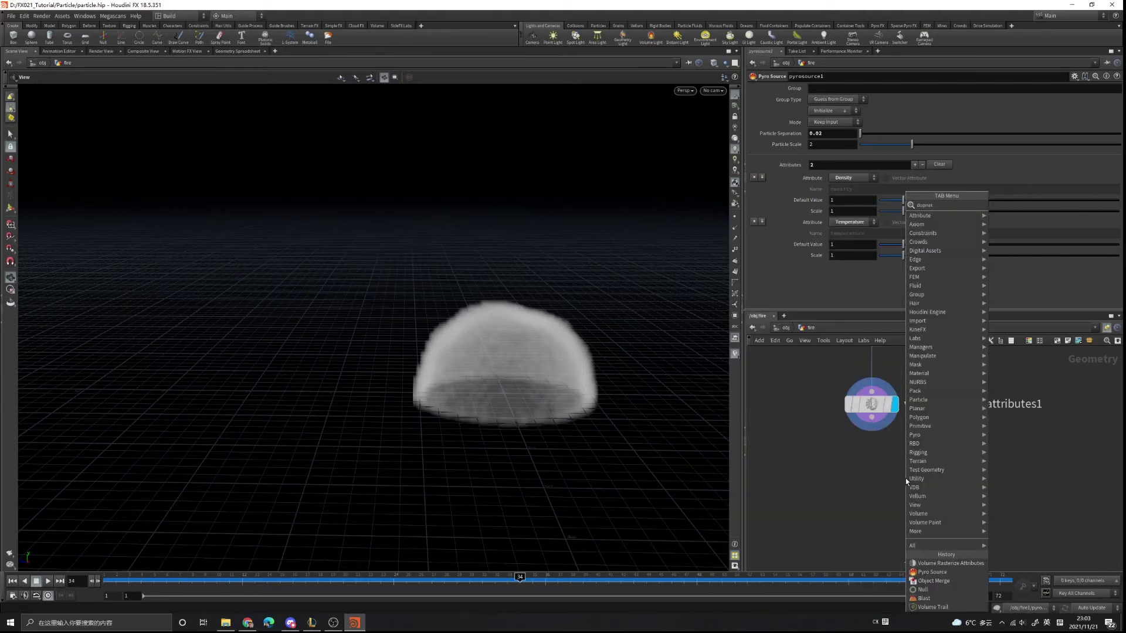
pyautogui.press('Return')
pyautogui.click(905, 478)
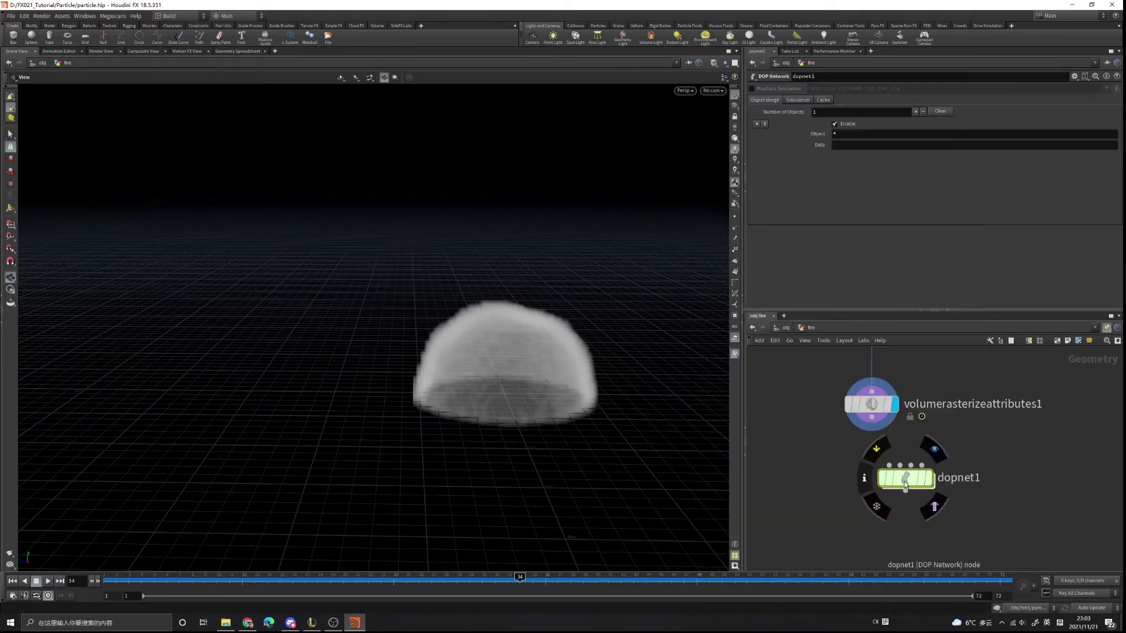
pyautogui.moveTo(903, 480); pyautogui.dragTo(992, 511)
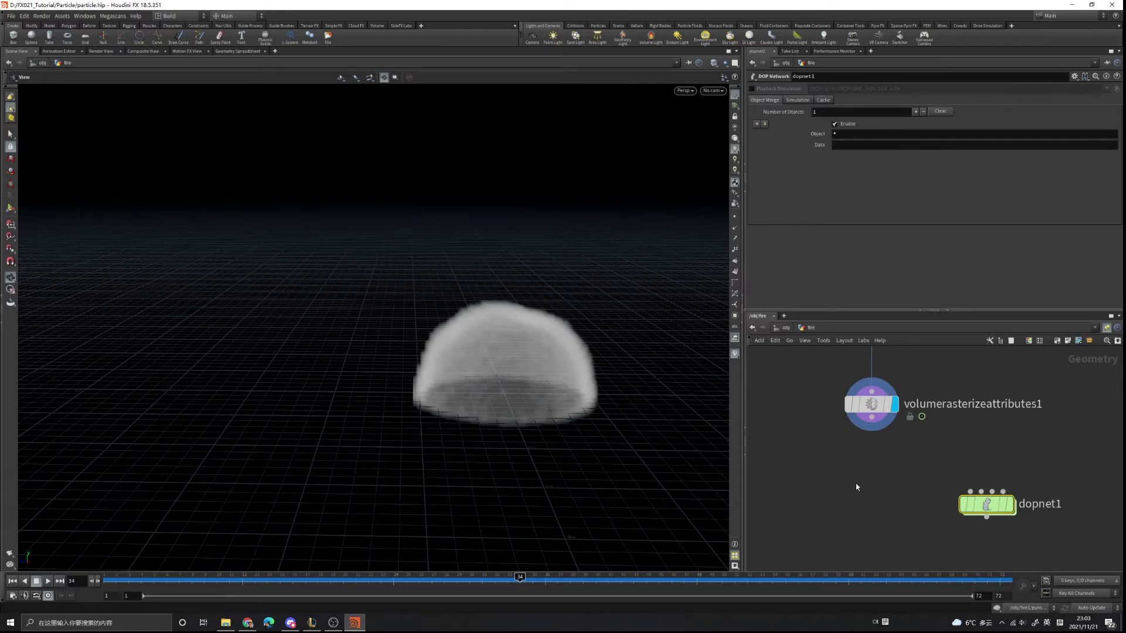
# Step: Add a Pyro Solver node below volumerasterizeattributes1 and feed its first input from that node
pyautogui.moveTo(856, 483); pyautogui.dragTo(889, 472, button='middle')
pyautogui.press('Tab')
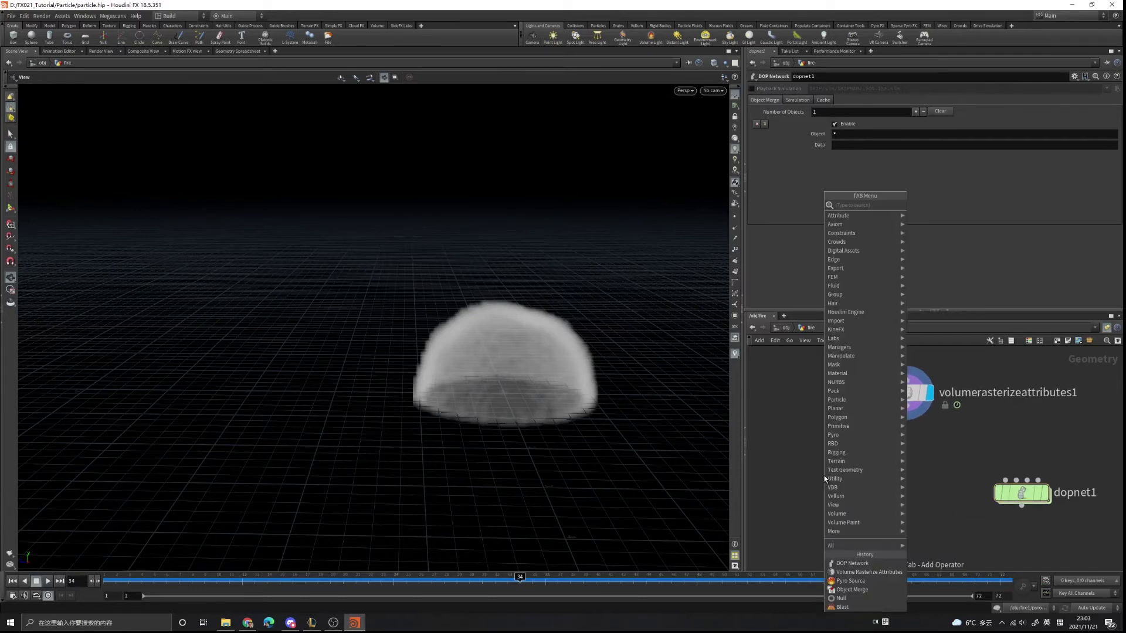
pyautogui.write('pyroso')
pyautogui.press('Return')
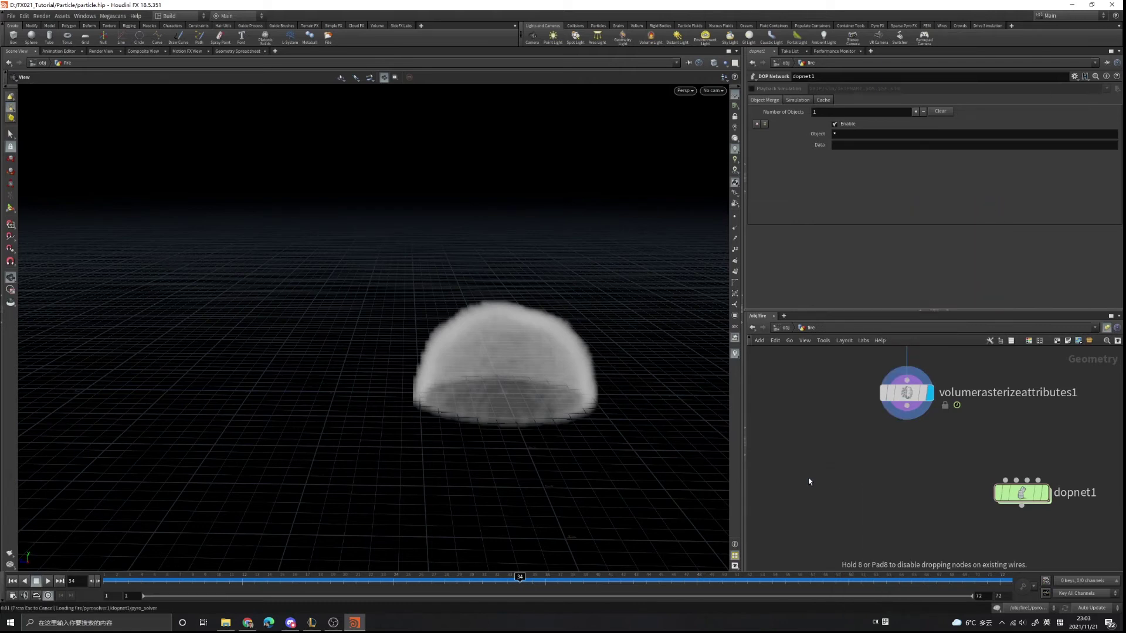
pyautogui.click(812, 479)
pyautogui.moveTo(811, 479); pyautogui.dragTo(886, 492)
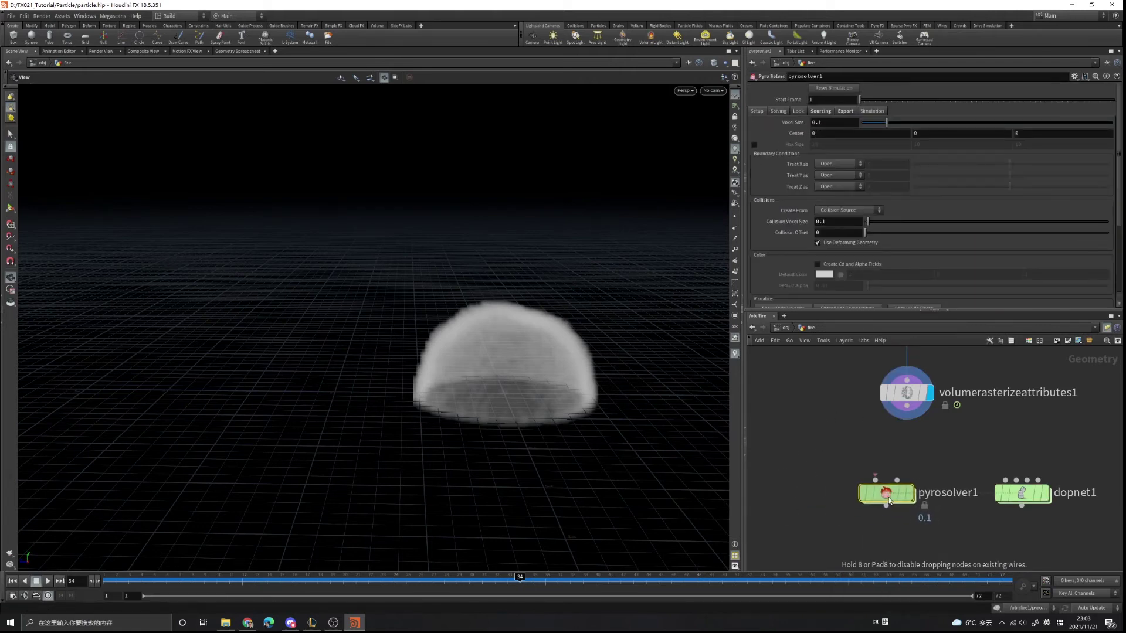
pyautogui.moveTo(906, 406); pyautogui.dragTo(874, 480)
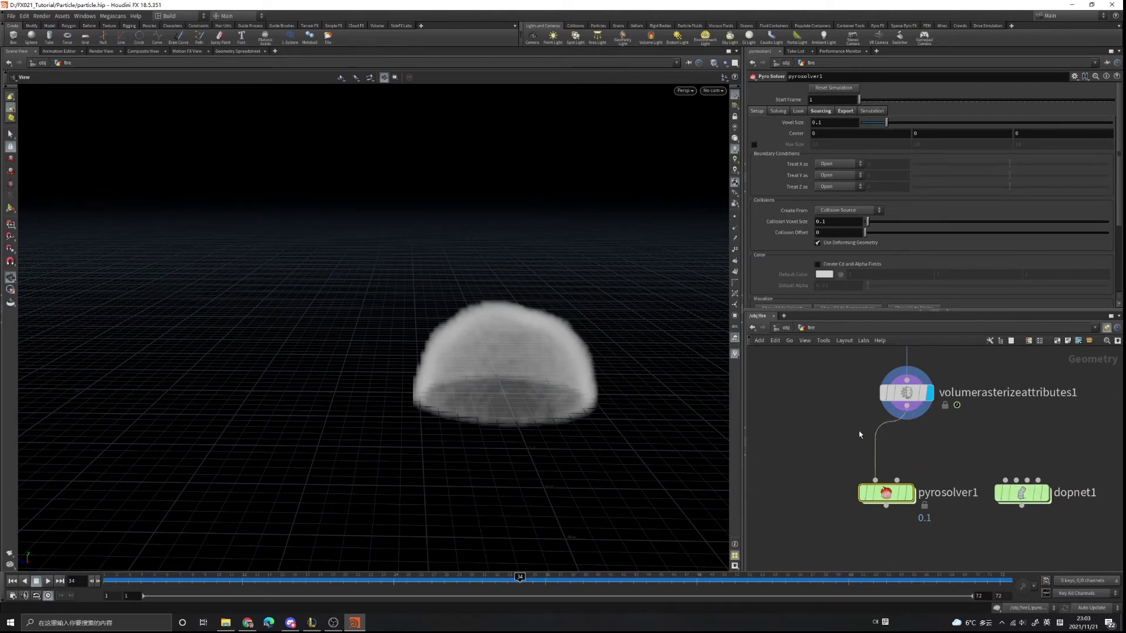
pyautogui.moveTo(883, 492); pyautogui.dragTo(904, 493)
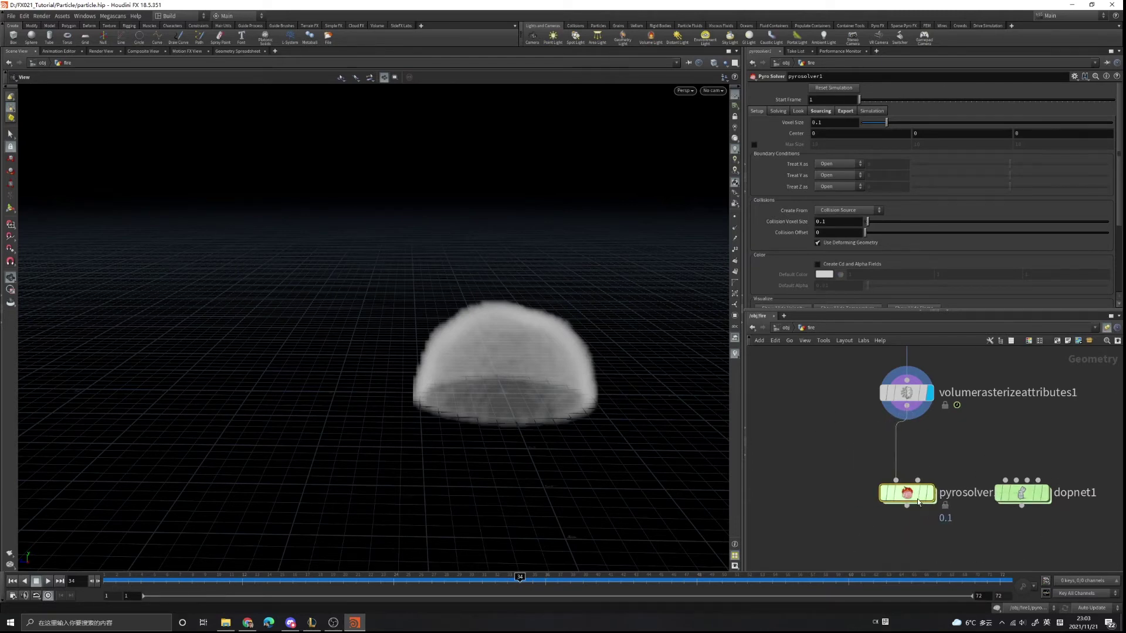
# Step: Enter dopnet1 and add a Pyro Solver (Sparse) node above the output node
pyautogui.moveTo(1013, 496); pyautogui.dragTo(1004, 459)
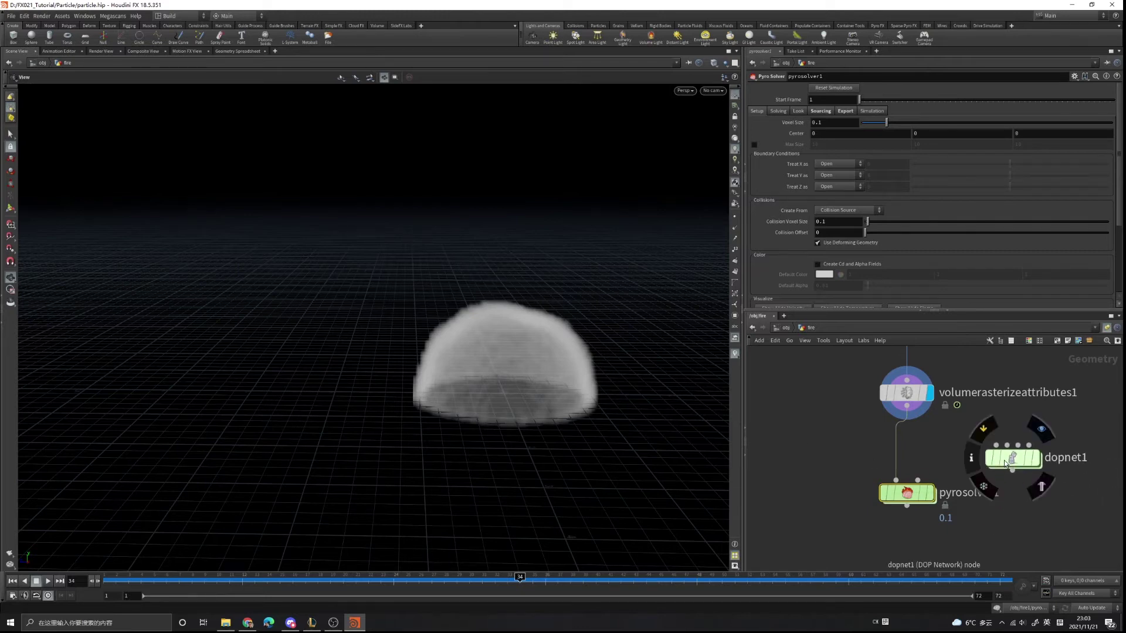
pyautogui.doubleClick(1003, 459)
pyautogui.press('Tab')
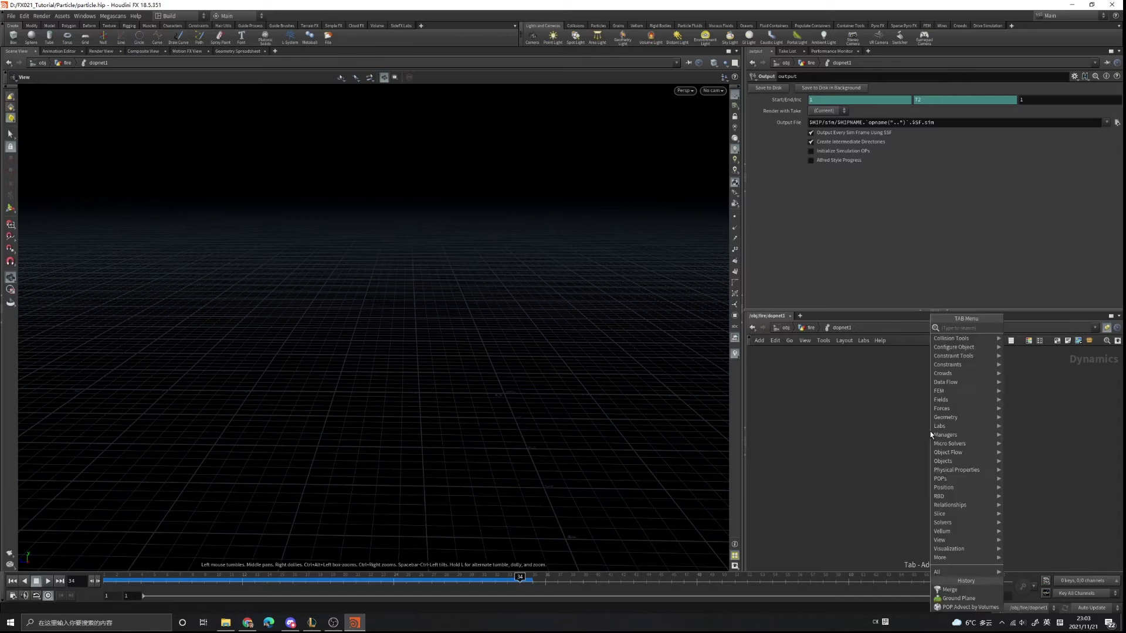
pyautogui.write('sparse')
pyautogui.press('Return')
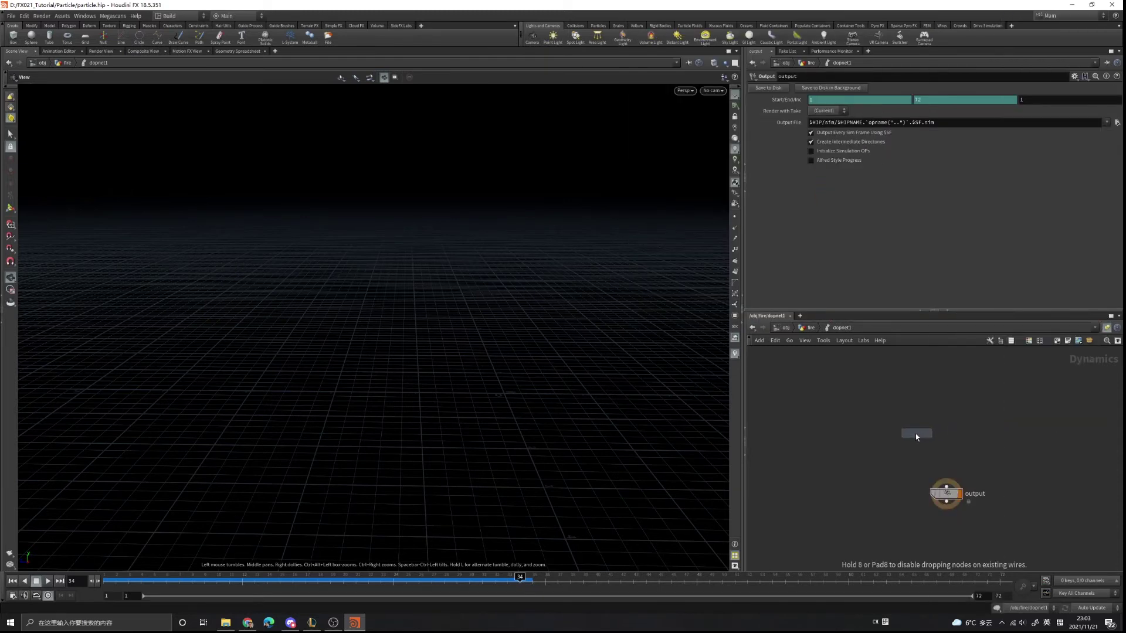
pyautogui.click(914, 434)
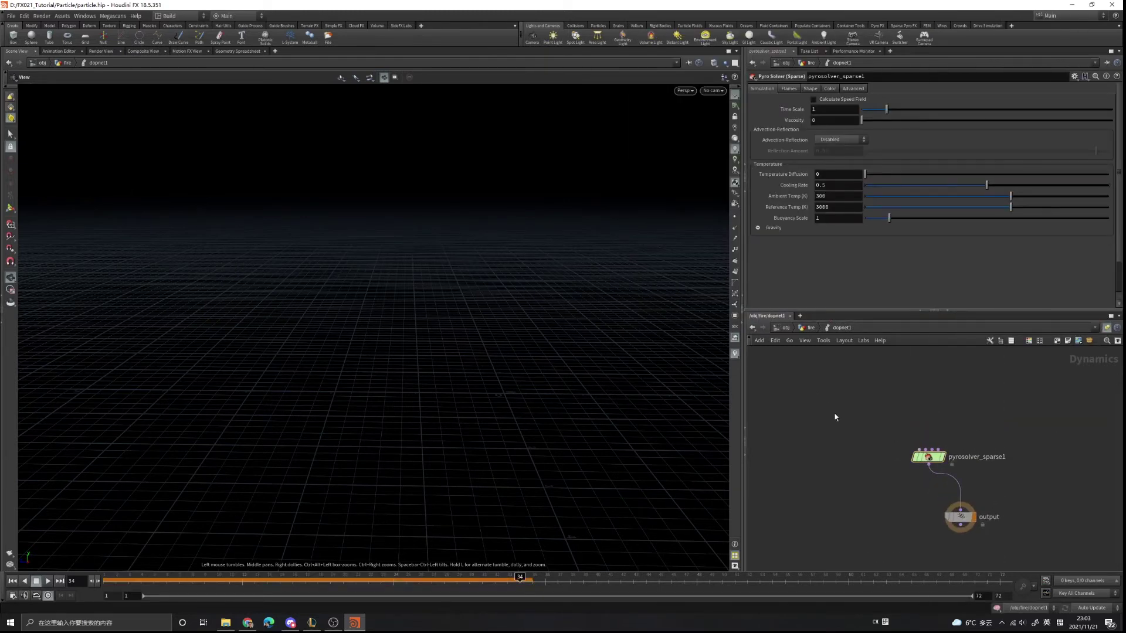
# Step: Add a Volume Source node and wire it into the first input of pyrosolver_sparse1
pyautogui.press('Tab')
pyautogui.write('vp')
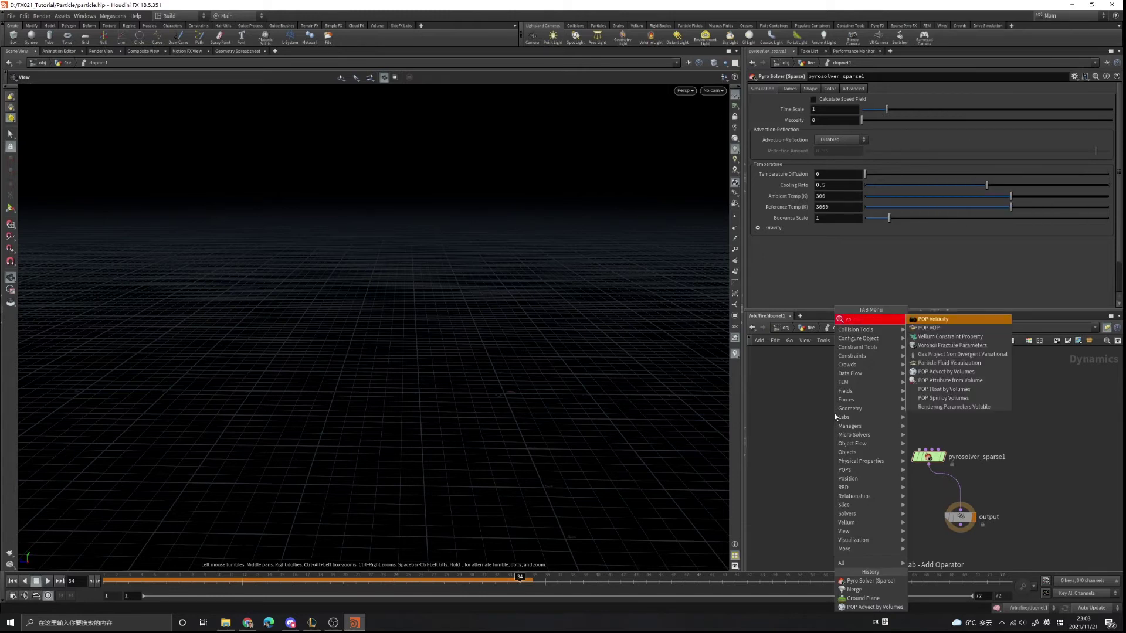
pyautogui.press('BackSpace')
pyautogui.press('BackSpace')
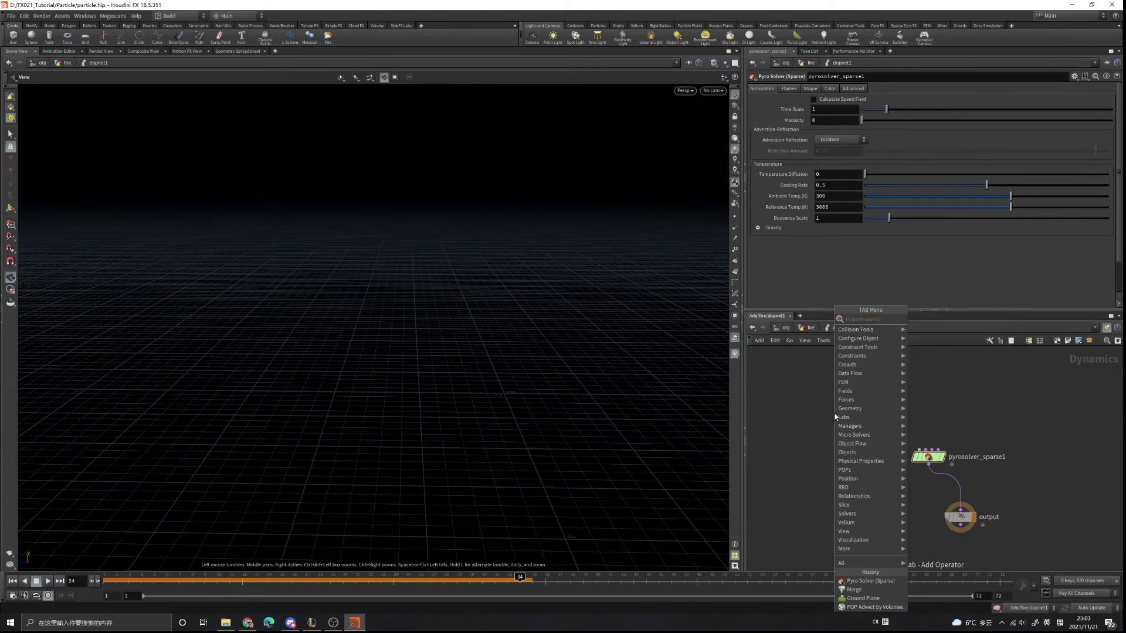
pyautogui.write('volum')
pyautogui.press('Return')
pyautogui.click(834, 414)
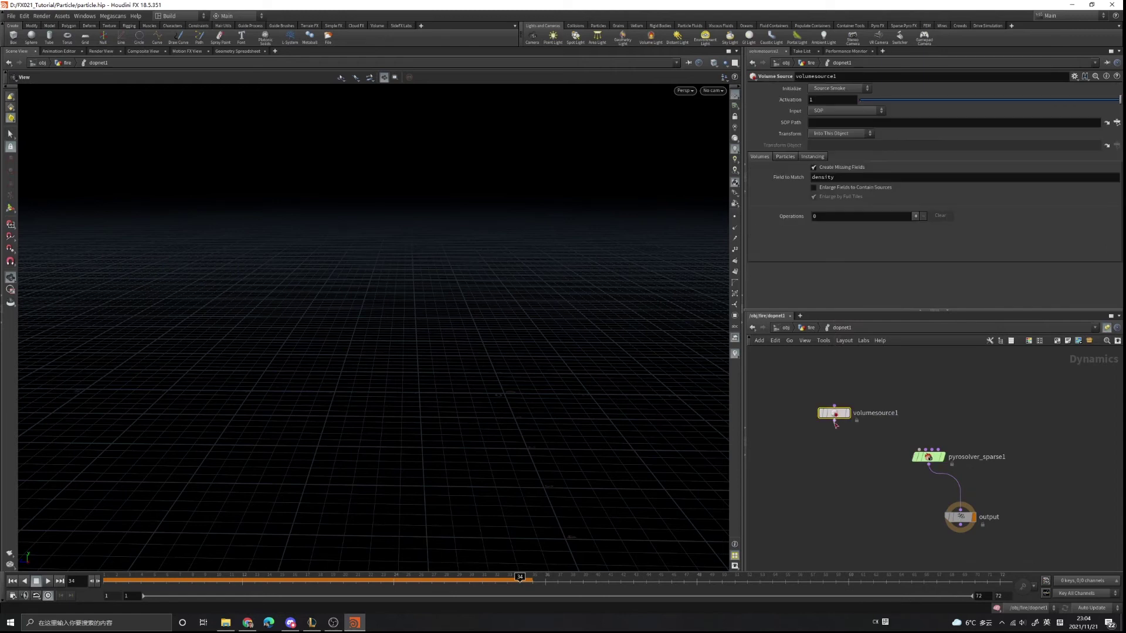
pyautogui.moveTo(834, 420); pyautogui.dragTo(911, 435)
pyautogui.scroll(2, 948, 421)
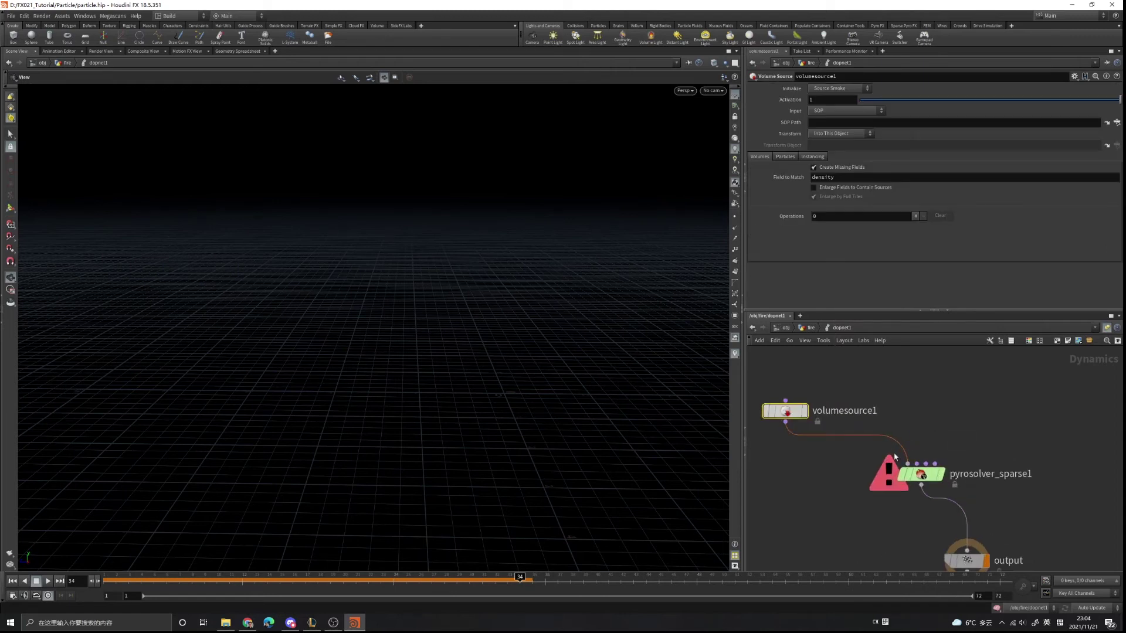
# Step: Add a Smoke Object (Sparse) node wired into the third input of pyrosolver_sparse1
pyautogui.click(925, 464)
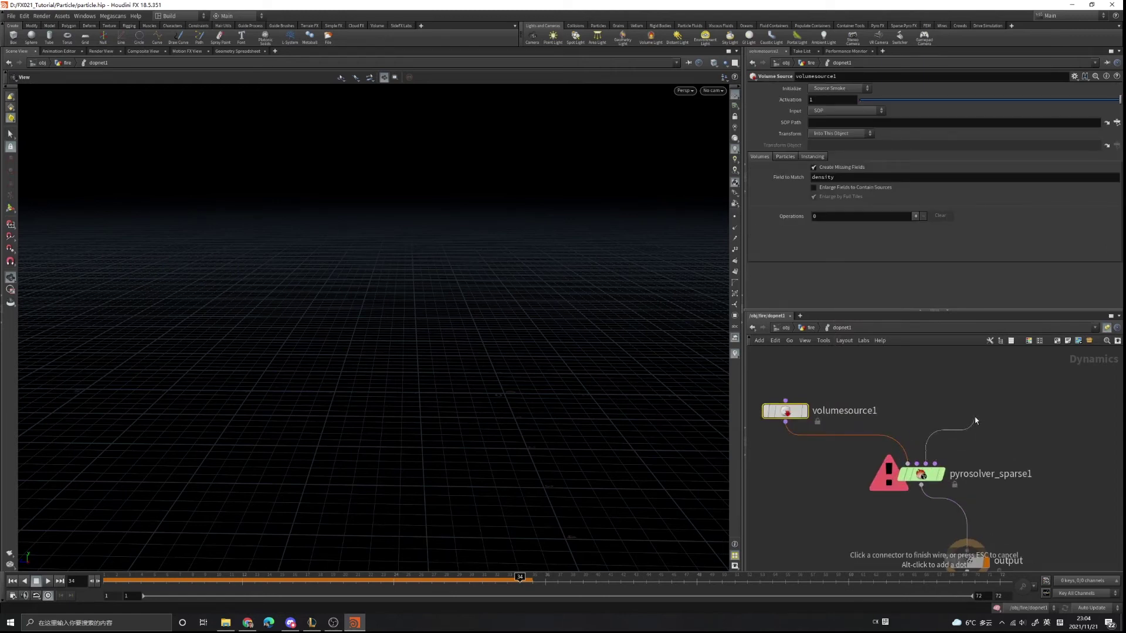
pyautogui.press('Tab')
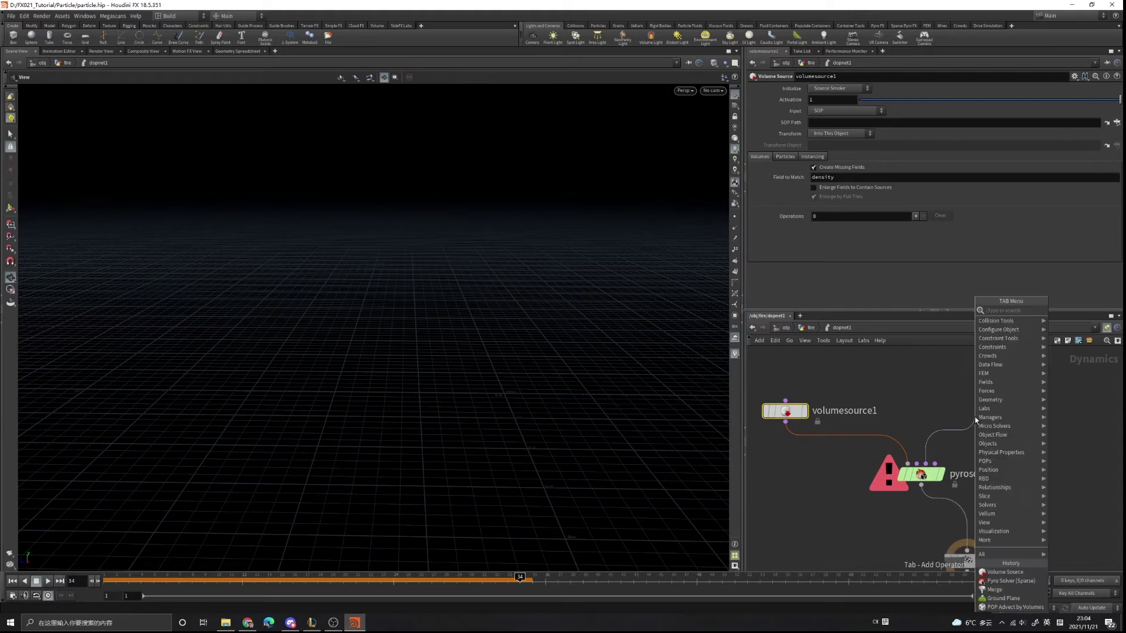
pyautogui.write('sopar')
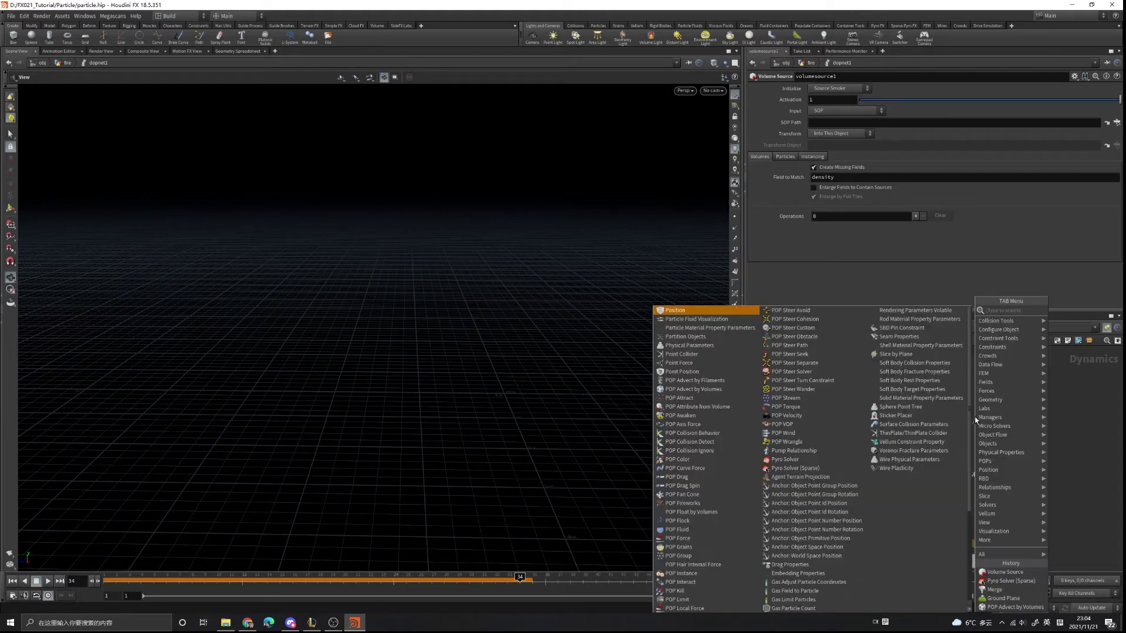
pyautogui.press('BackSpace')
pyautogui.press('BackSpace')
pyautogui.press('BackSpace')
pyautogui.press('BackSpace')
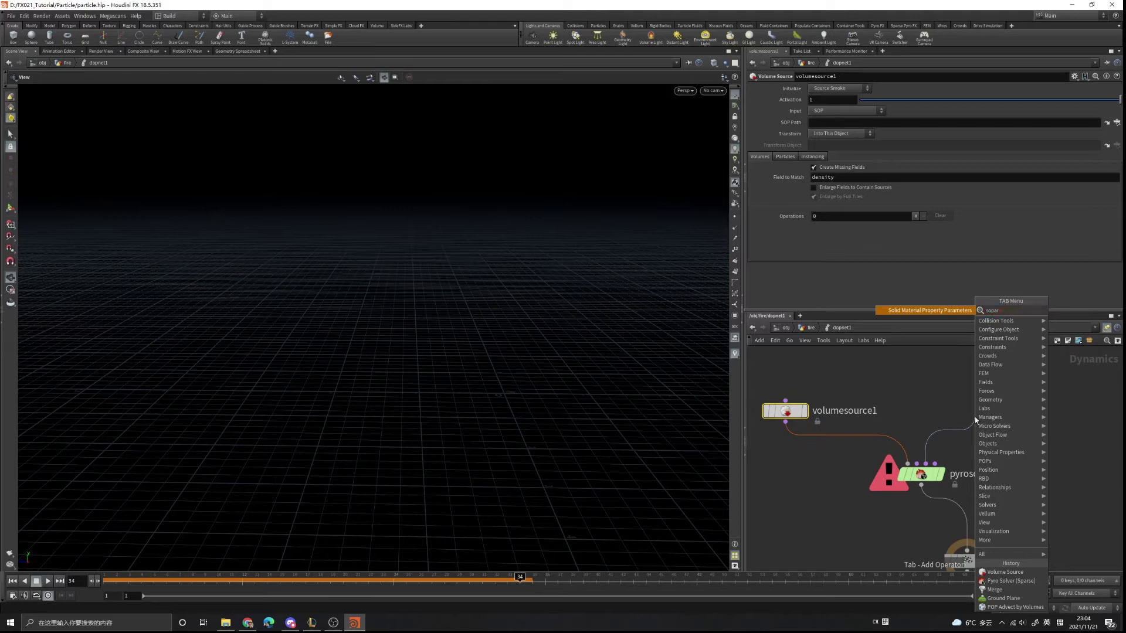
pyautogui.write('parse')
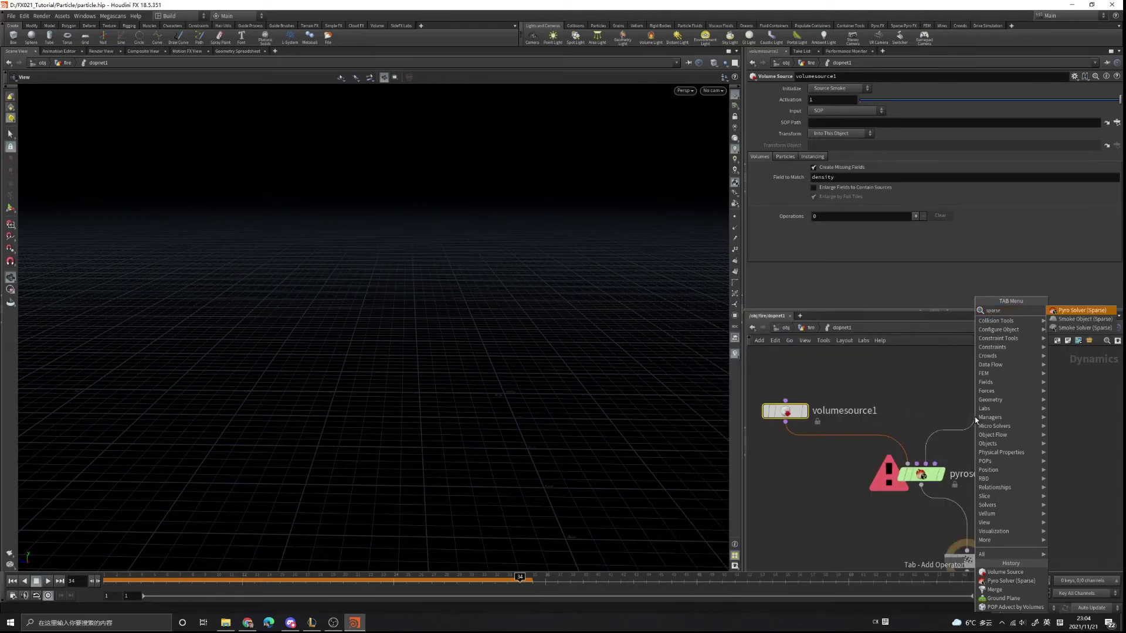
pyautogui.press('Down')
pyautogui.press('Return')
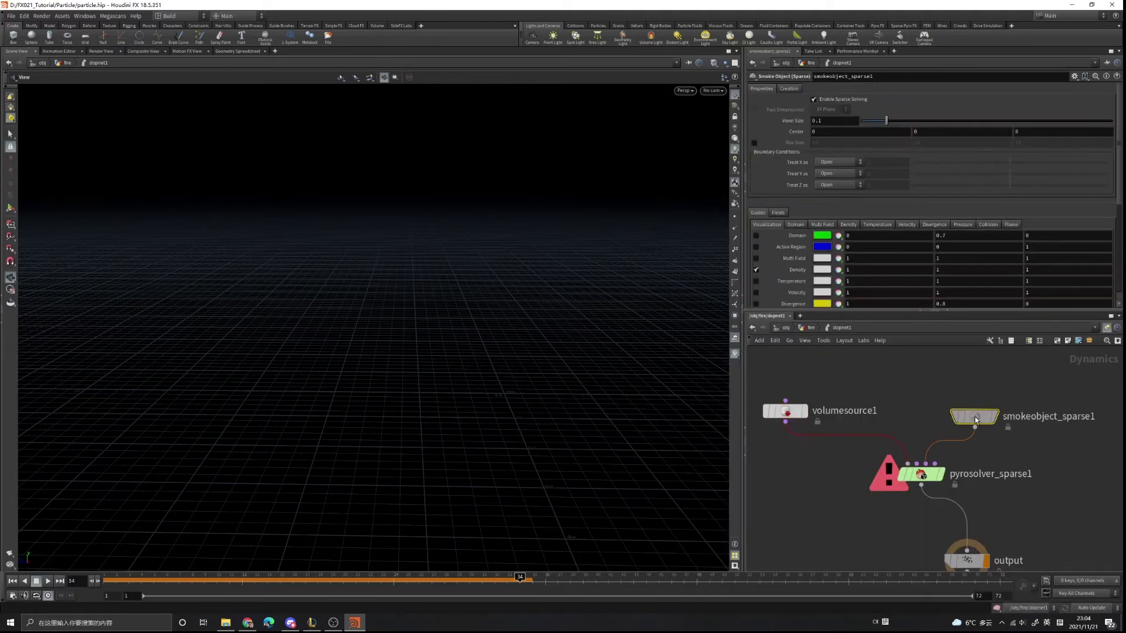
# Step: Swap the solver's connections so smokeobject_sparse1 feeds the first input and volumesource1 feeds the third
pyautogui.click(867, 381)
pyautogui.moveTo(866, 381); pyautogui.dragTo(907, 463)
pyautogui.moveTo(800, 412); pyautogui.dragTo(991, 389)
pyautogui.moveTo(976, 398); pyautogui.dragTo(927, 464)
pyautogui.scroll(-3, 1020, 459)
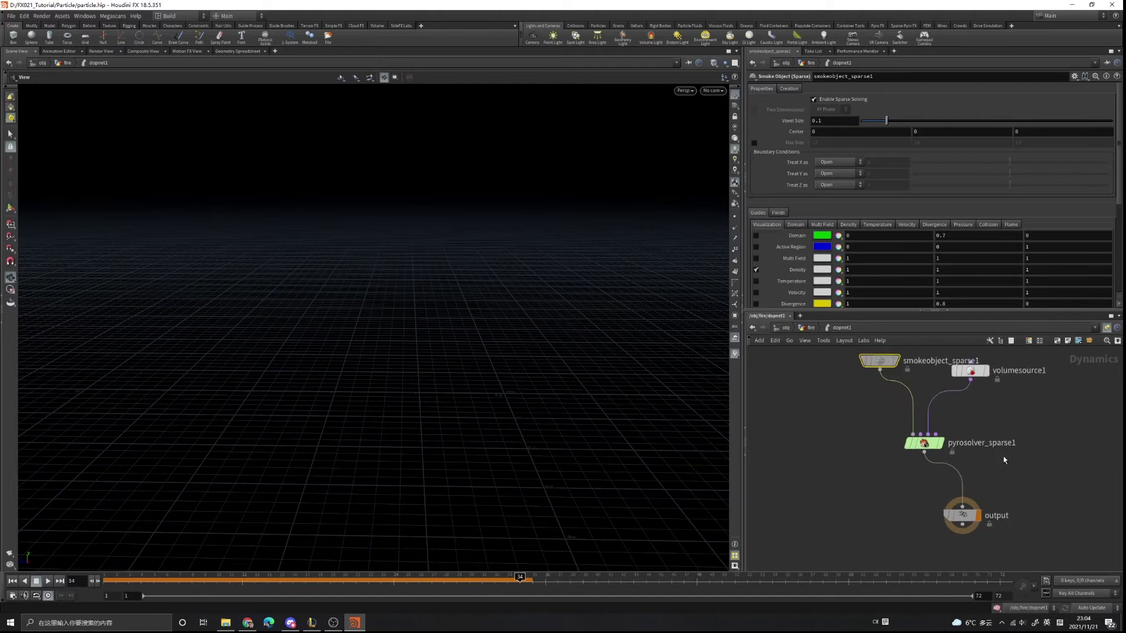
# Step: Arrange the DOP nodes with the smoke object and volume source above the solver and the output directly below it
pyautogui.moveTo(910, 411); pyautogui.dragTo(883, 419)
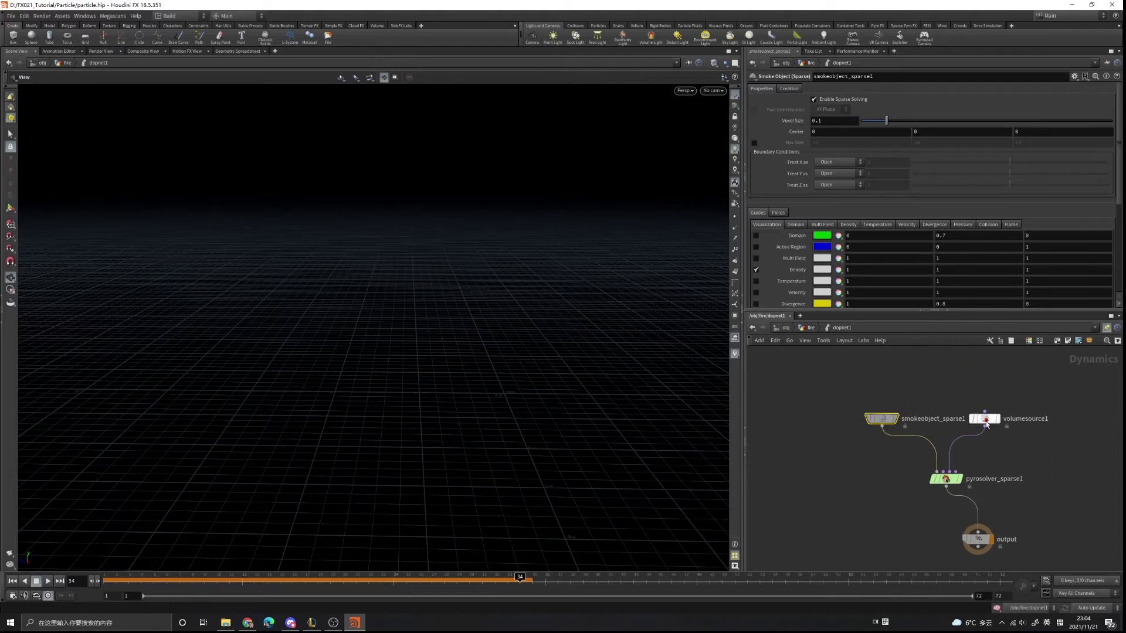
pyautogui.moveTo(985, 420); pyautogui.dragTo(1008, 419)
pyautogui.moveTo(982, 544); pyautogui.dragTo(949, 559)
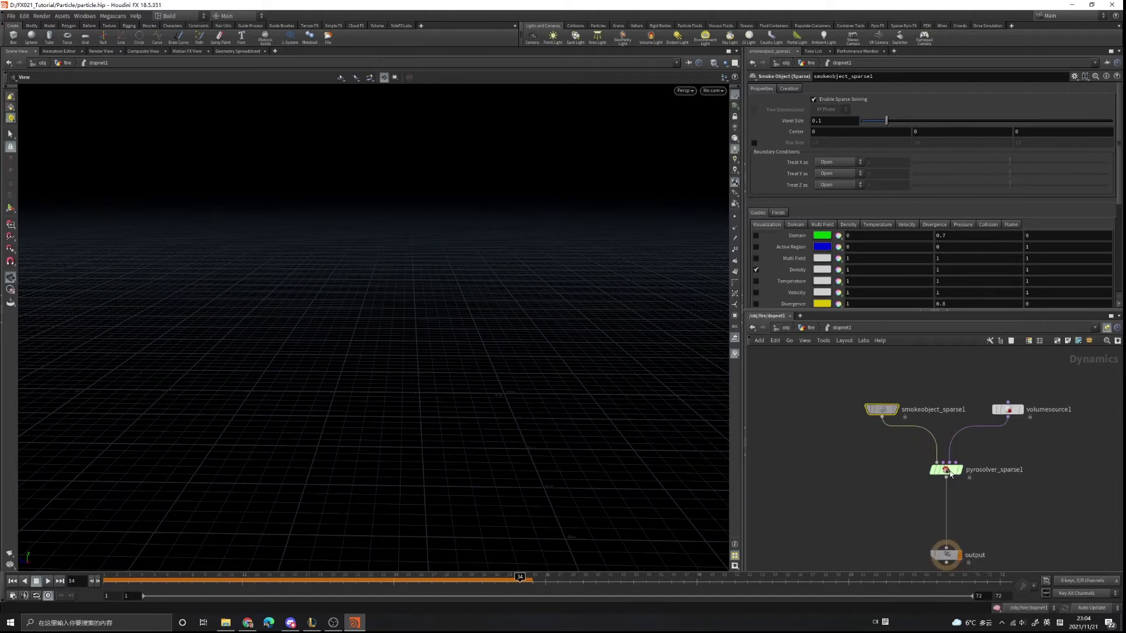
pyautogui.moveTo(950, 473)
pyautogui.mouseDown()
pyautogui.moveTo(988, 504)
pyautogui.moveTo(941, 474)
pyautogui.moveTo(950, 484)
pyautogui.mouseUp()
pyautogui.scroll(-1, 892, 456)
pyautogui.scroll(1, 892, 456)
pyautogui.scroll(-2, 905, 464)
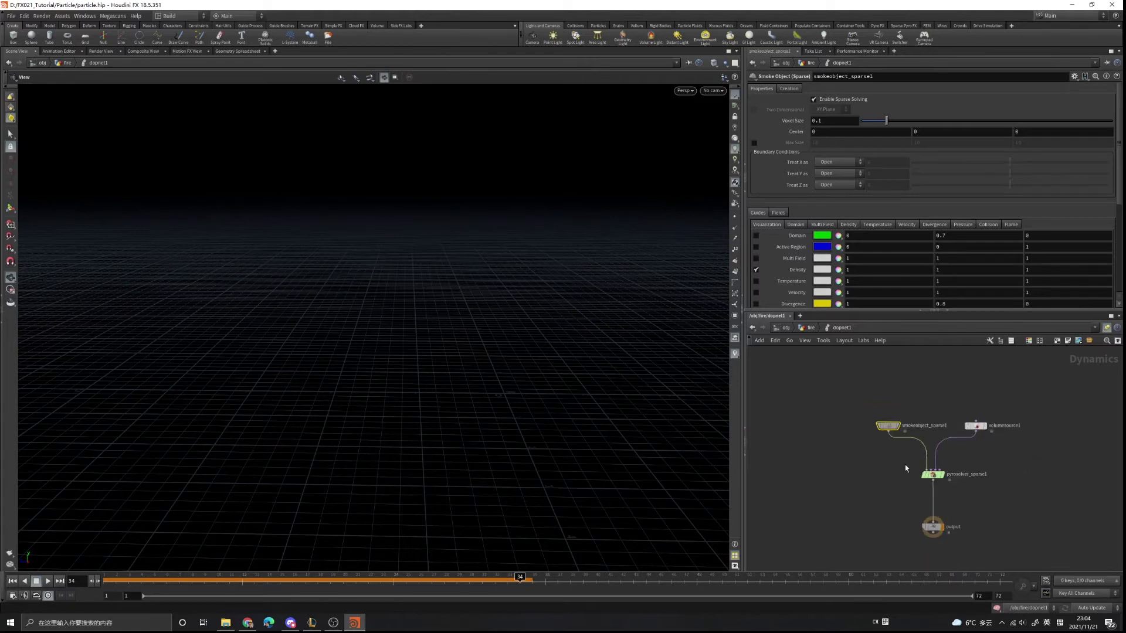
pyautogui.scroll(3, 912, 459)
# Step: Return to the fire network and delete dopnet1, keeping pyrosolver1
pyautogui.moveTo(827, 381); pyautogui.dragTo(979, 441)
pyautogui.click(811, 327)
pyautogui.press('Delete')
pyautogui.moveTo(846, 466); pyautogui.dragTo(991, 516)
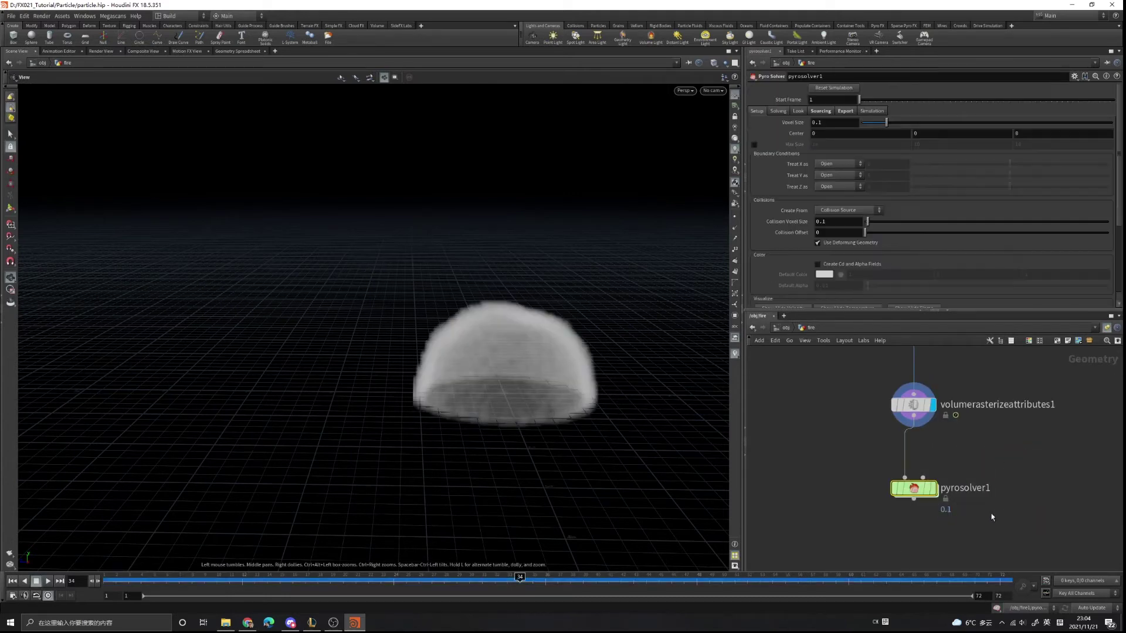
pyautogui.moveTo(837, 460); pyautogui.dragTo(975, 529)
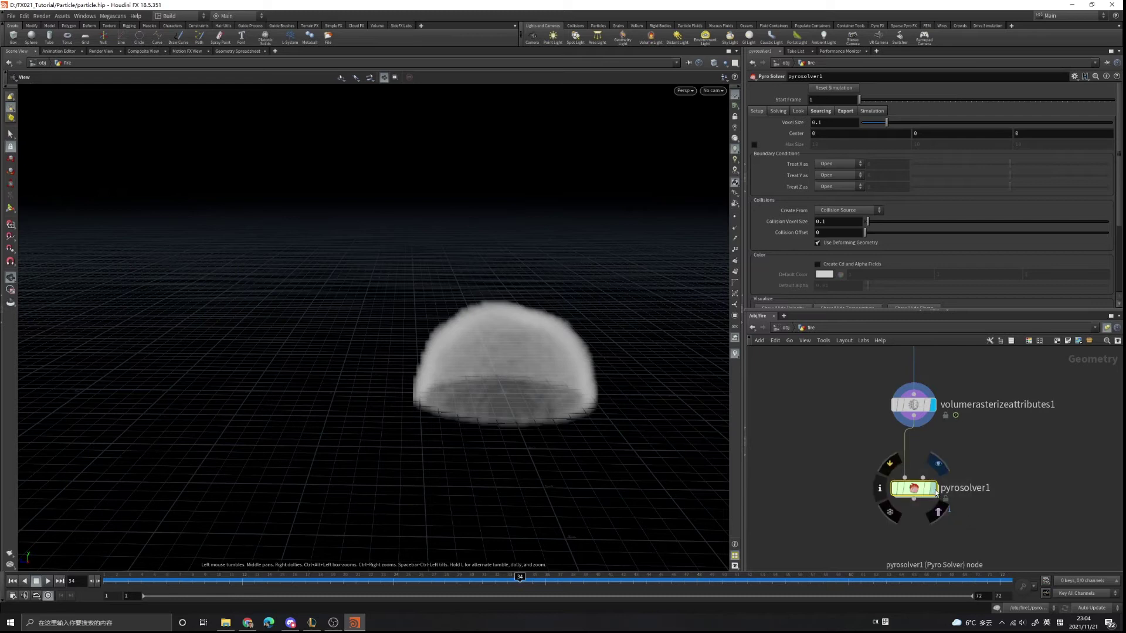
# Step: Display pyrosolver1 and play its simulation from the first frame, checking the rising smoke before stopping playback
pyautogui.click(13, 580)
pyautogui.moveTo(931, 485)
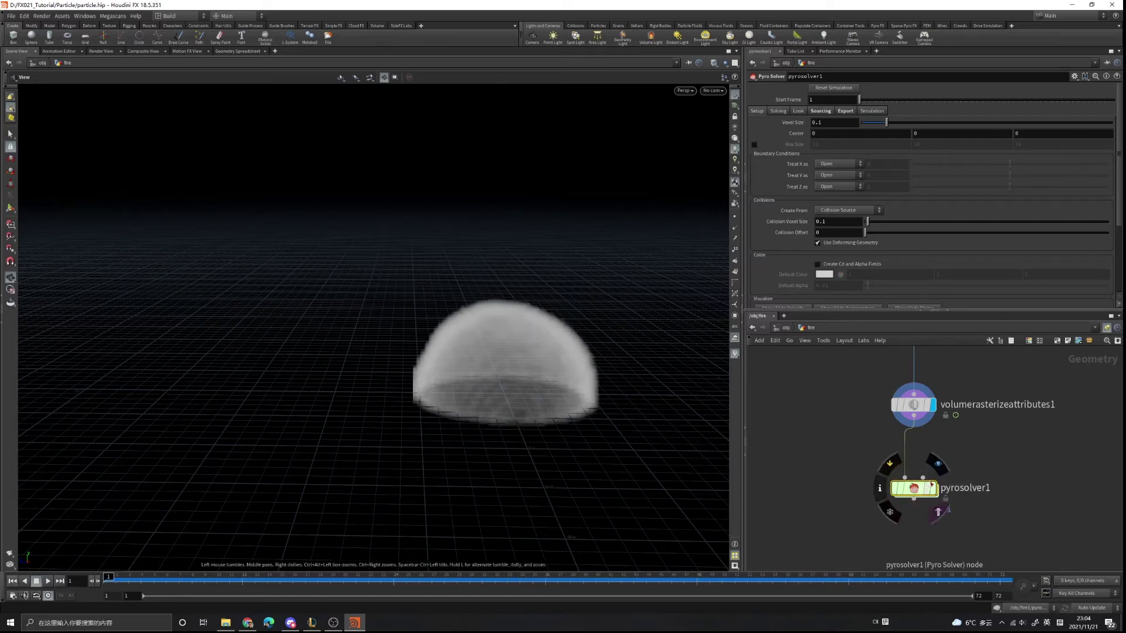
pyautogui.click(933, 491)
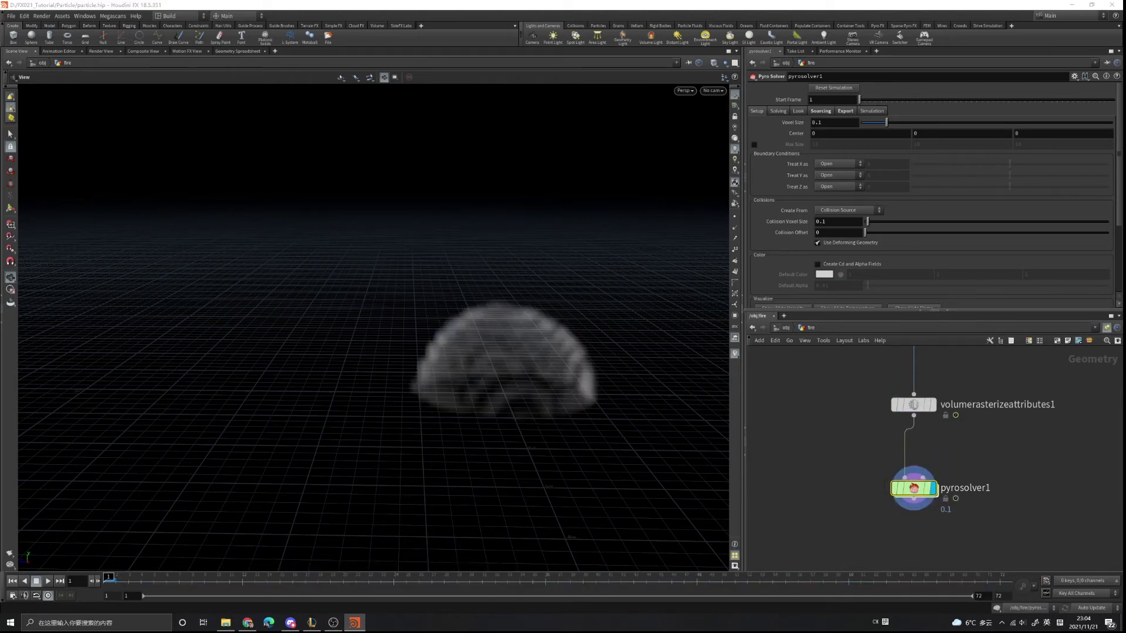
pyautogui.click(48, 582)
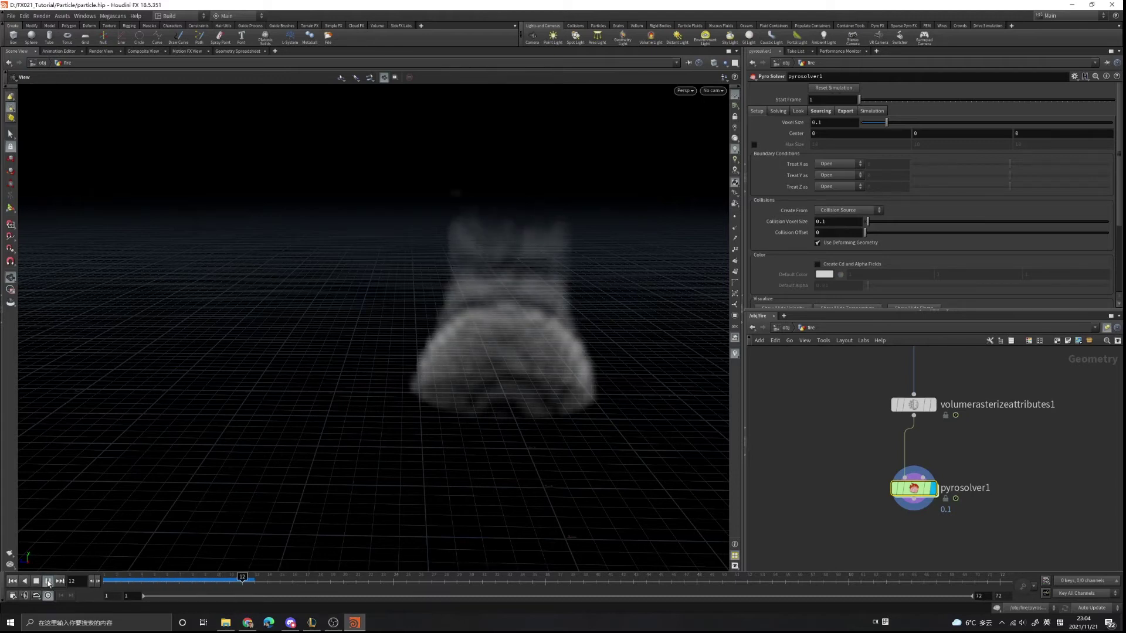
pyautogui.moveTo(515, 403); pyautogui.dragTo(530, 372)
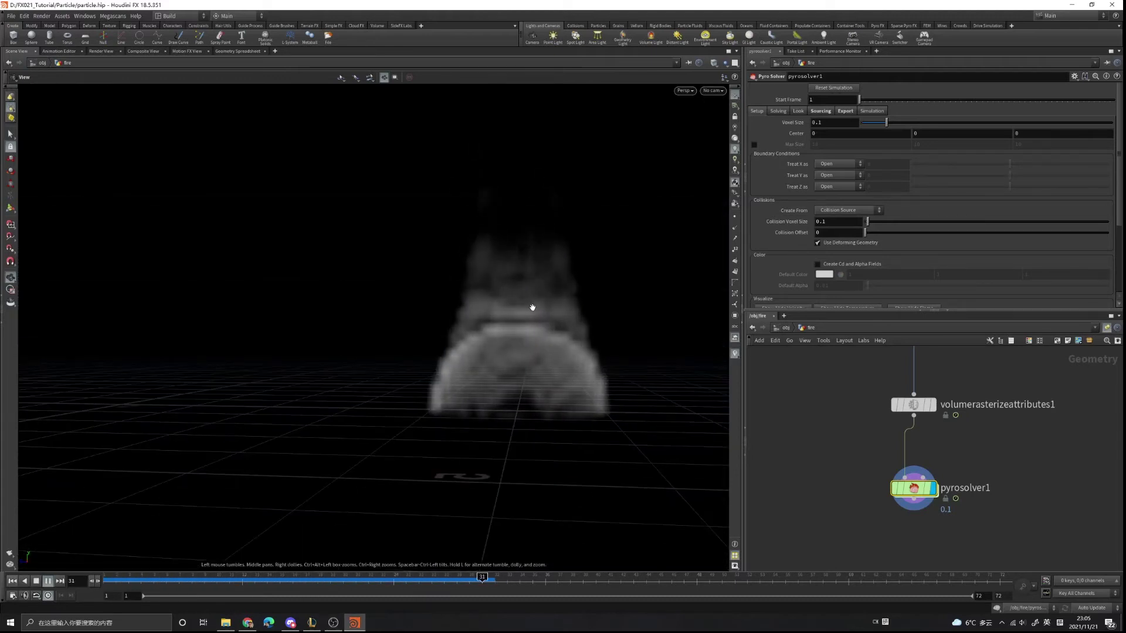
pyautogui.click(48, 580)
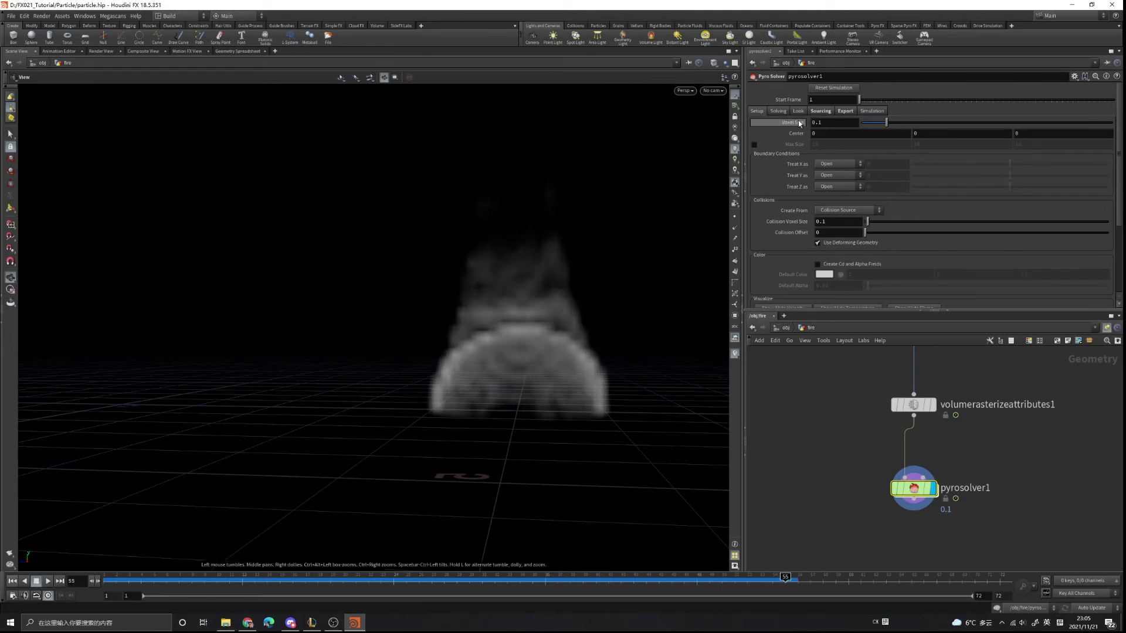
# Step: Set the pyro solver's voxel size to 0.05, replay the simulation to check the finer smoke, and return to the first frame
pyautogui.click(825, 121)
pyautogui.click(827, 123)
pyautogui.click(13, 582)
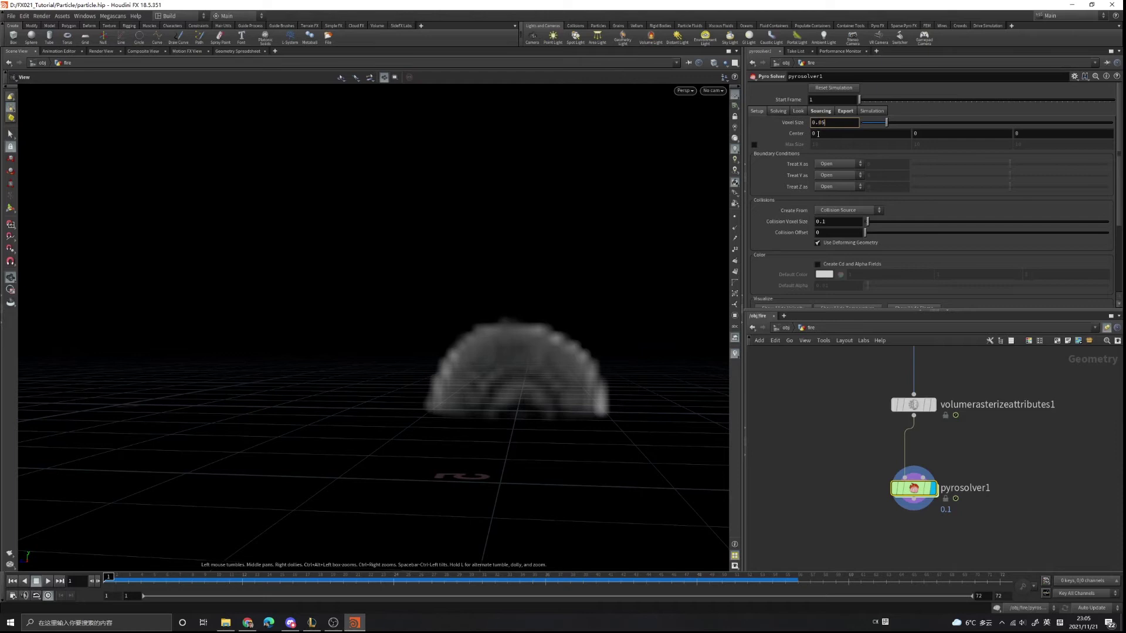
pyautogui.press('Return')
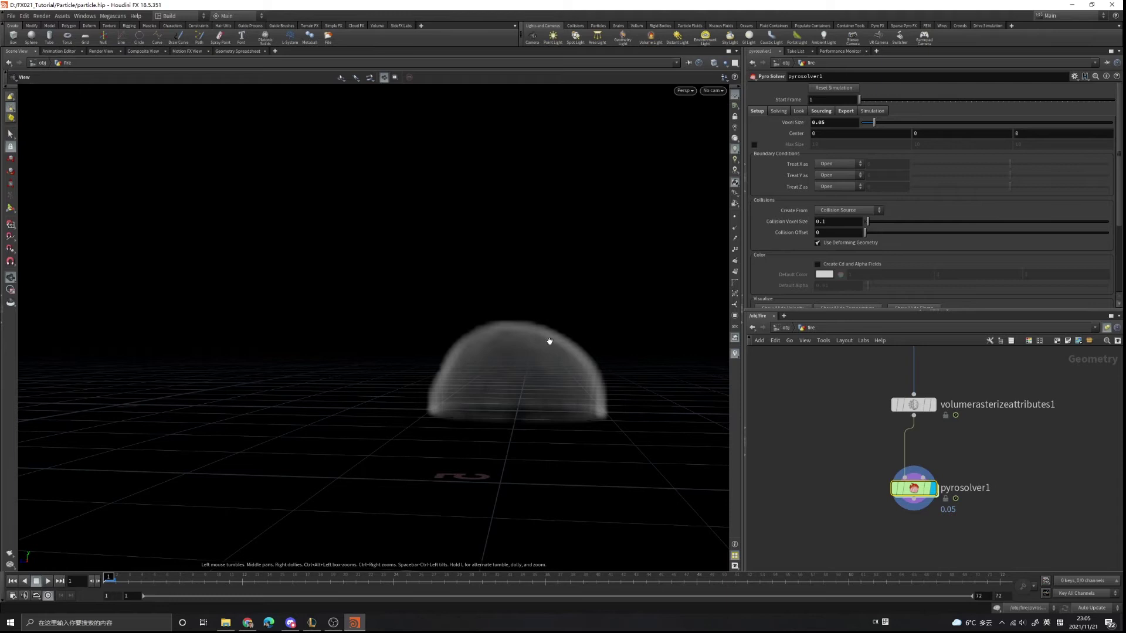
pyautogui.click(49, 581)
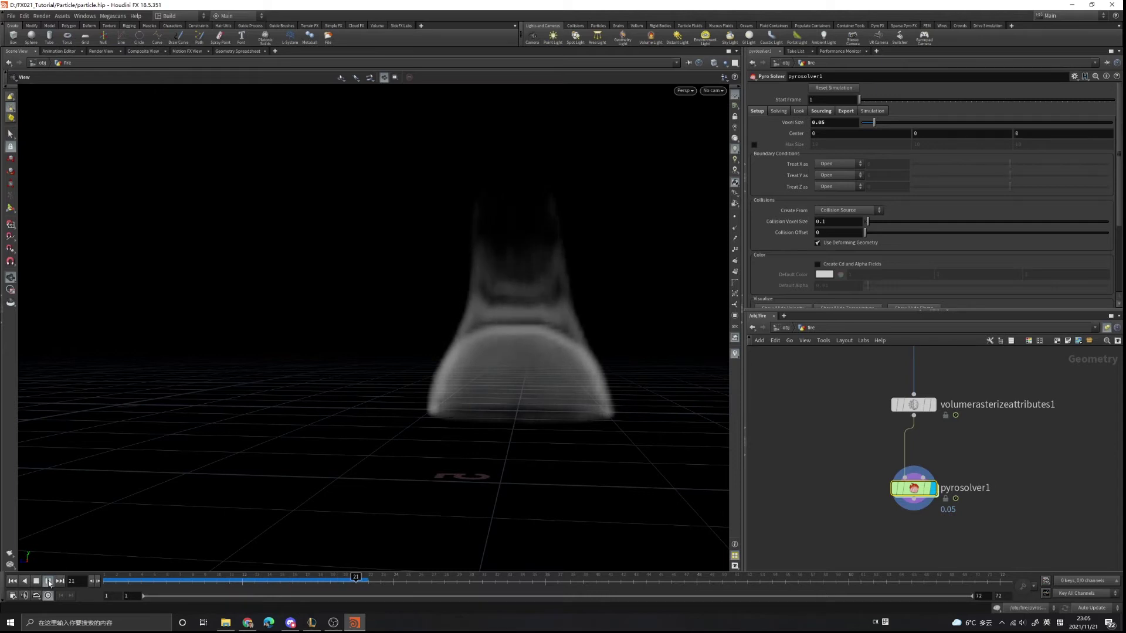
pyautogui.click(49, 581)
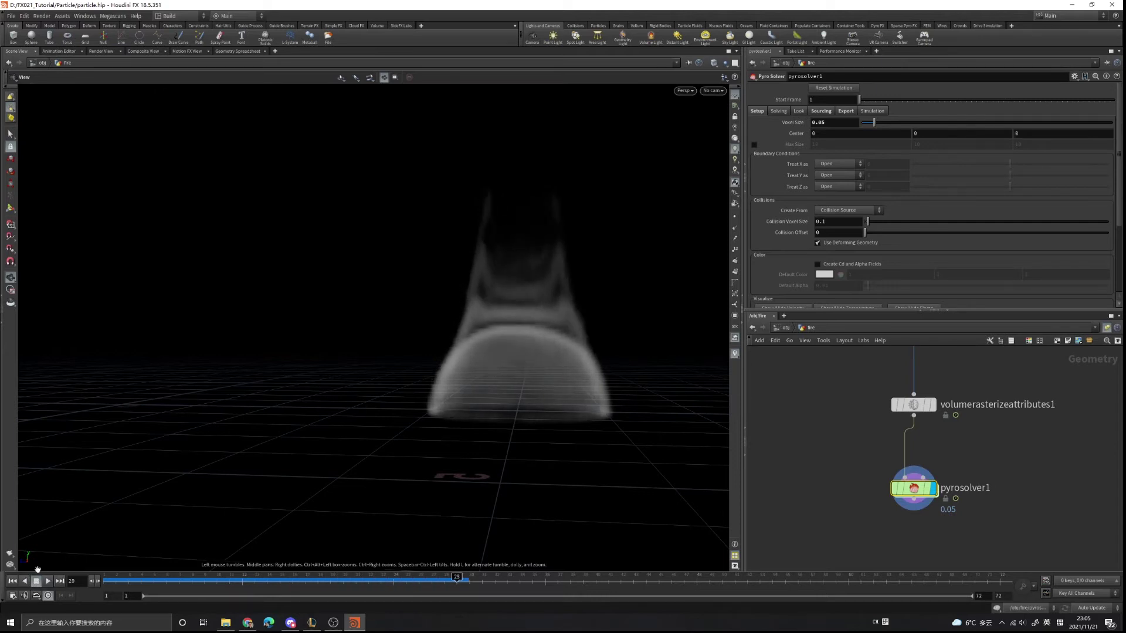
pyautogui.click(14, 582)
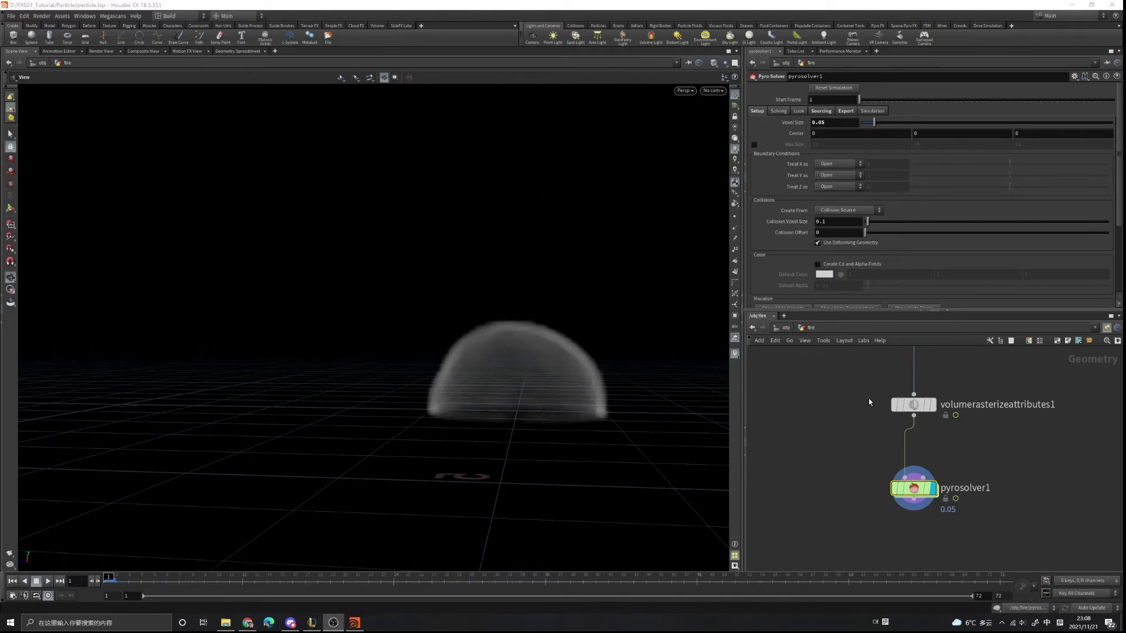
# Step: Enable Turbulence and Disturbance in the pyro solver's shape settings
pyautogui.moveTo(914, 406)
pyautogui.click(779, 111)
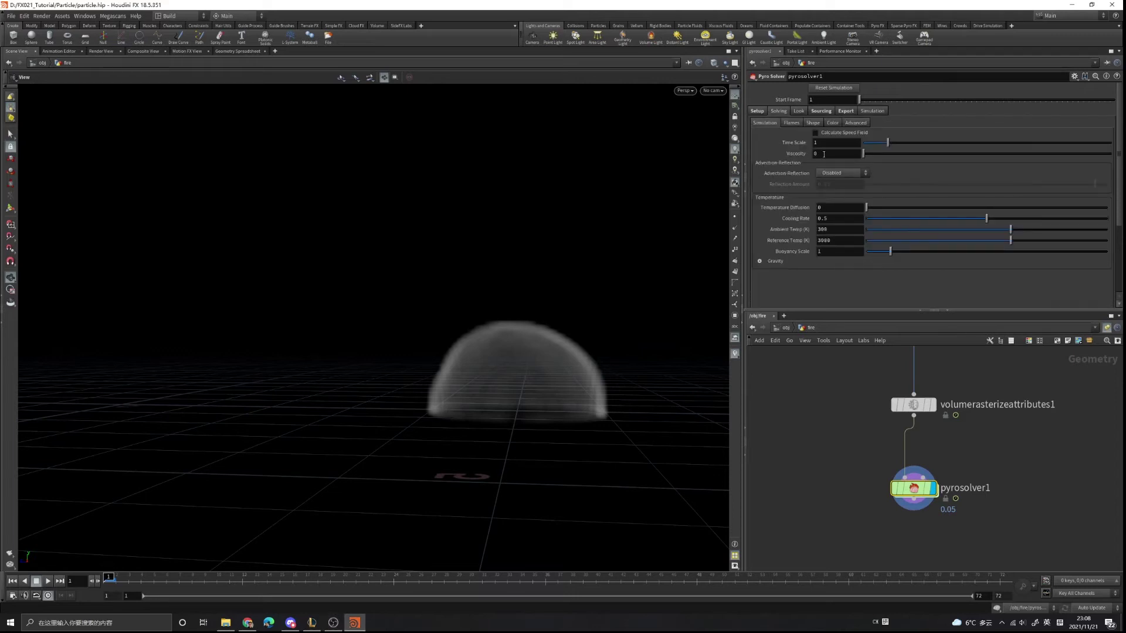
pyautogui.click(812, 123)
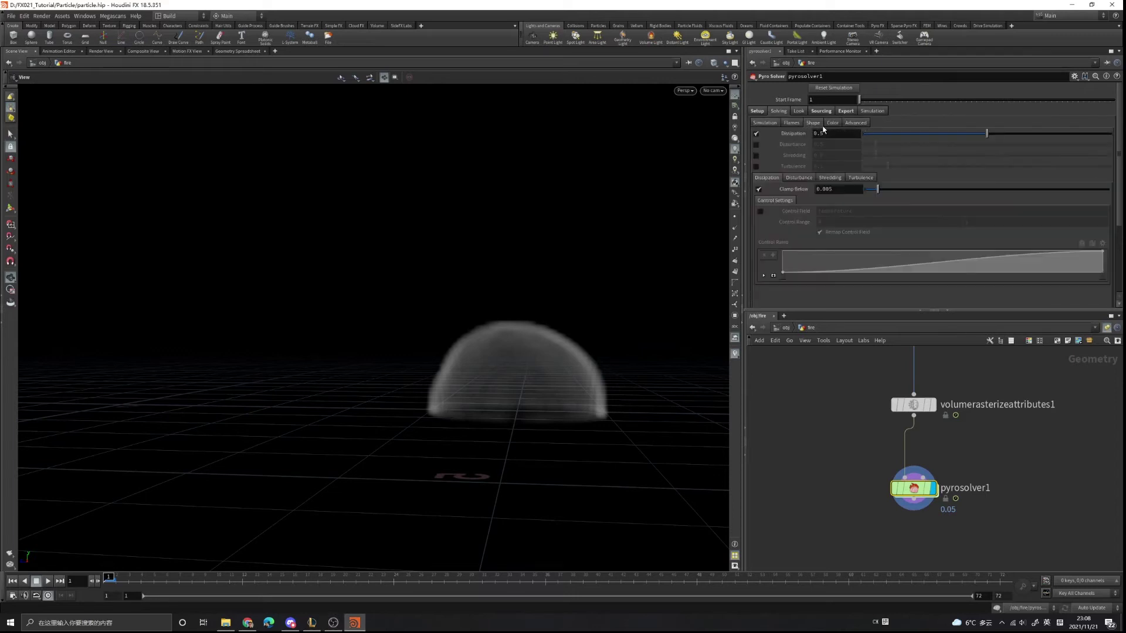
pyautogui.click(755, 166)
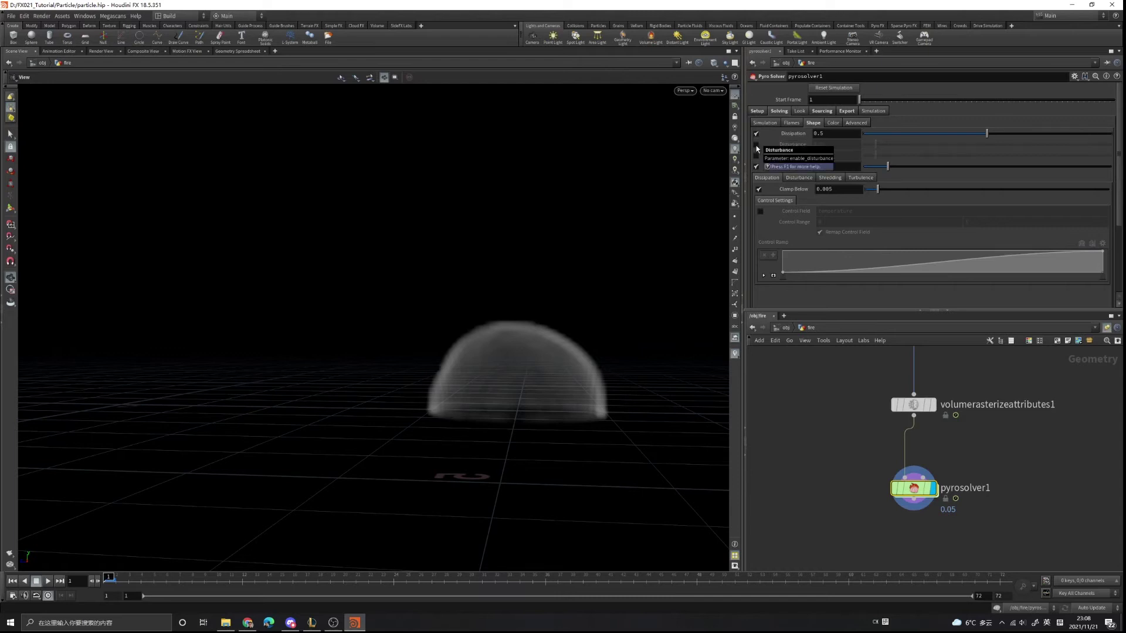
pyautogui.click(756, 145)
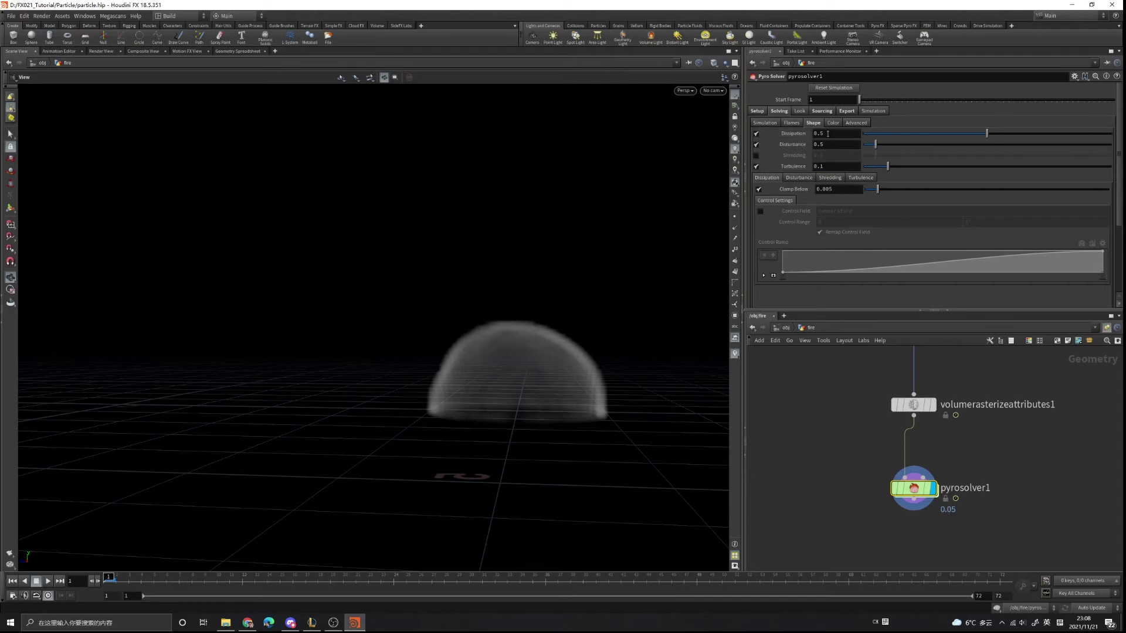
# Step: Set the solver's dissipation to 0.2 and its turbulence to 0.5
pyautogui.click(819, 141)
pyautogui.press('Return')
pyautogui.click(820, 166)
pyautogui.write('5')
pyautogui.press('Return')
# Step: Play the simulation to examine the reshaped smoke column, stop it and return to the first frame
pyautogui.click(49, 582)
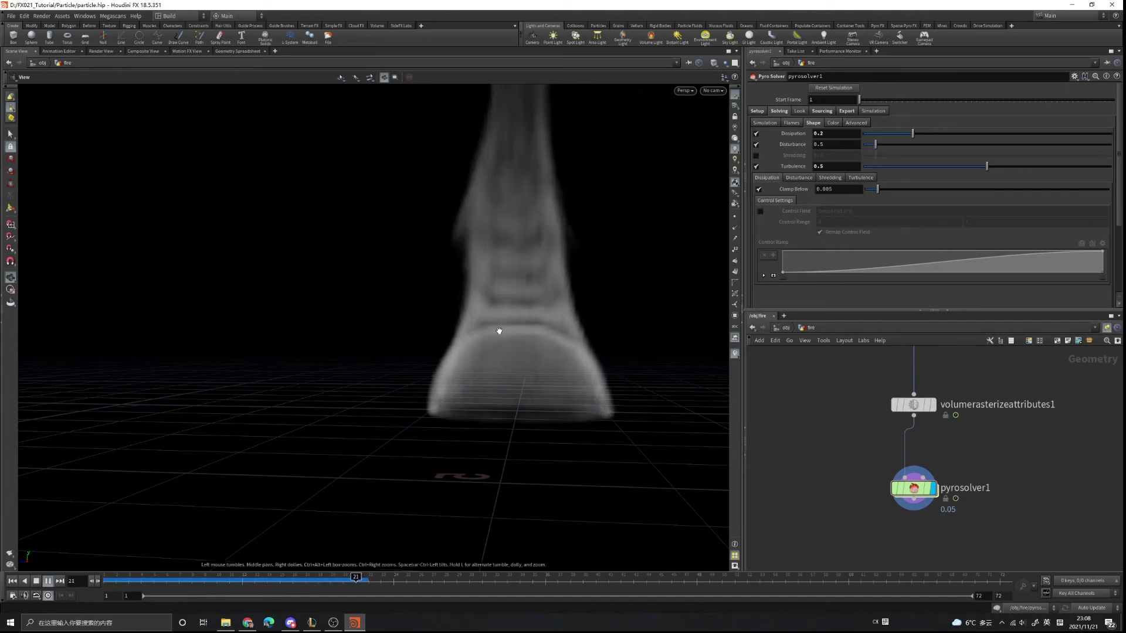
pyautogui.scroll(-3, 500, 334)
pyautogui.scroll(-3, 500, 334)
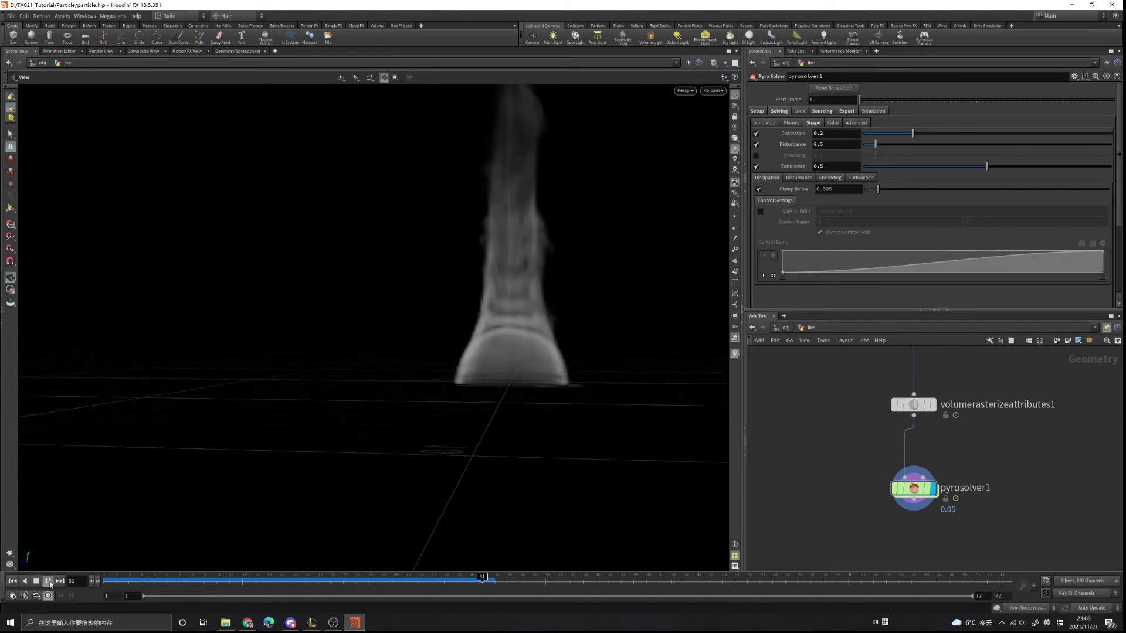
pyautogui.click(48, 581)
pyautogui.click(13, 582)
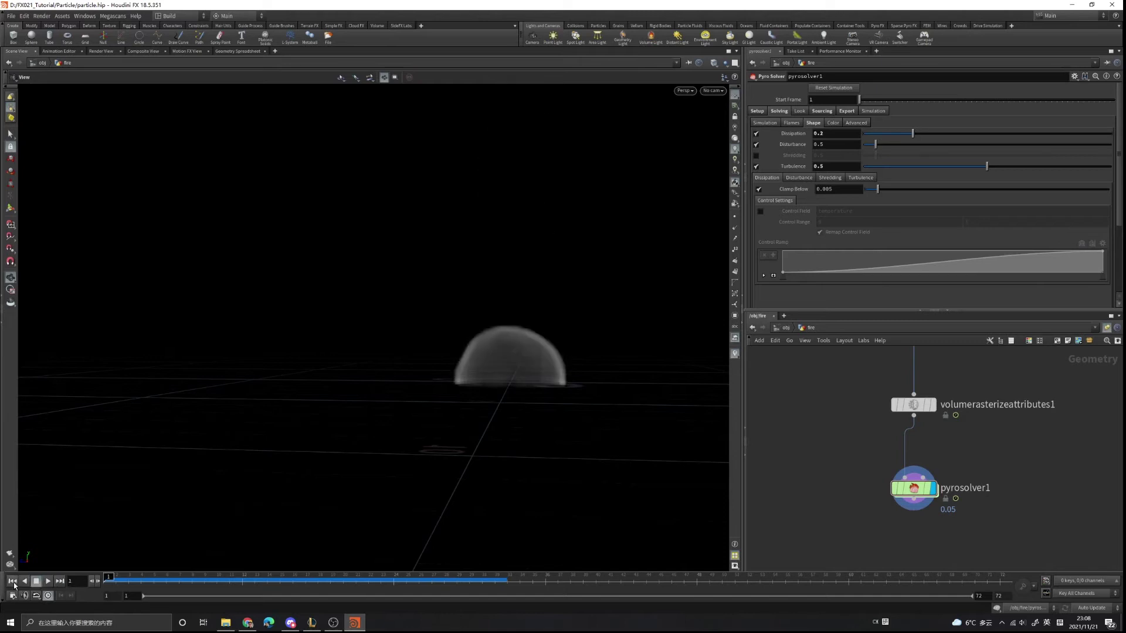
# Step: Set the solver's reference temperature to 500 K and play the simulation to check the smoke's rise
pyautogui.click(758, 111)
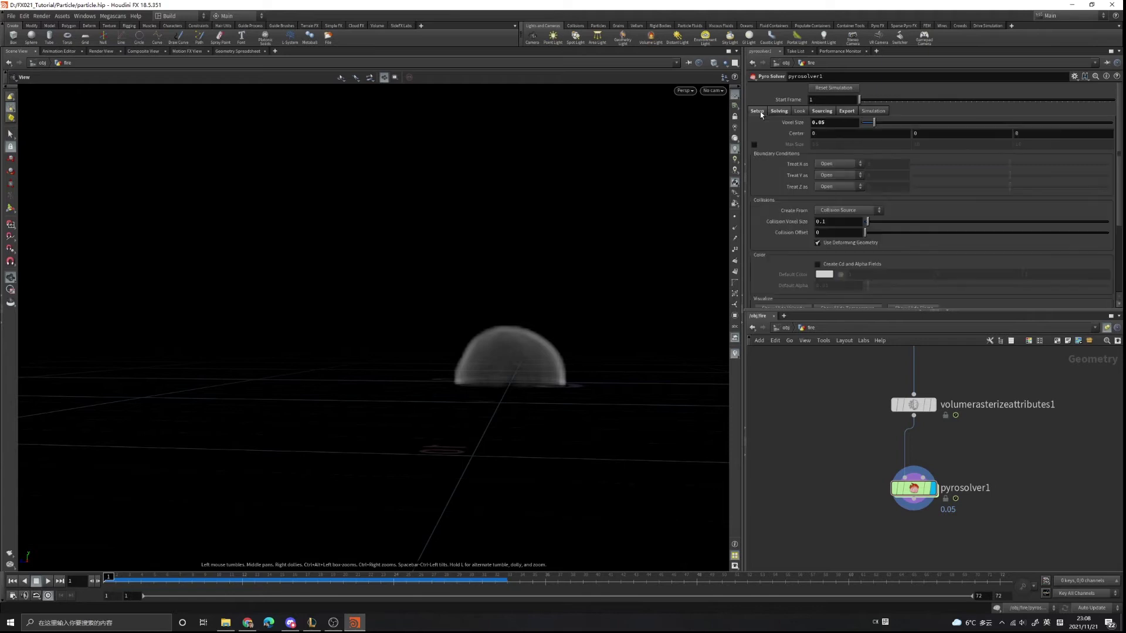
pyautogui.click(778, 111)
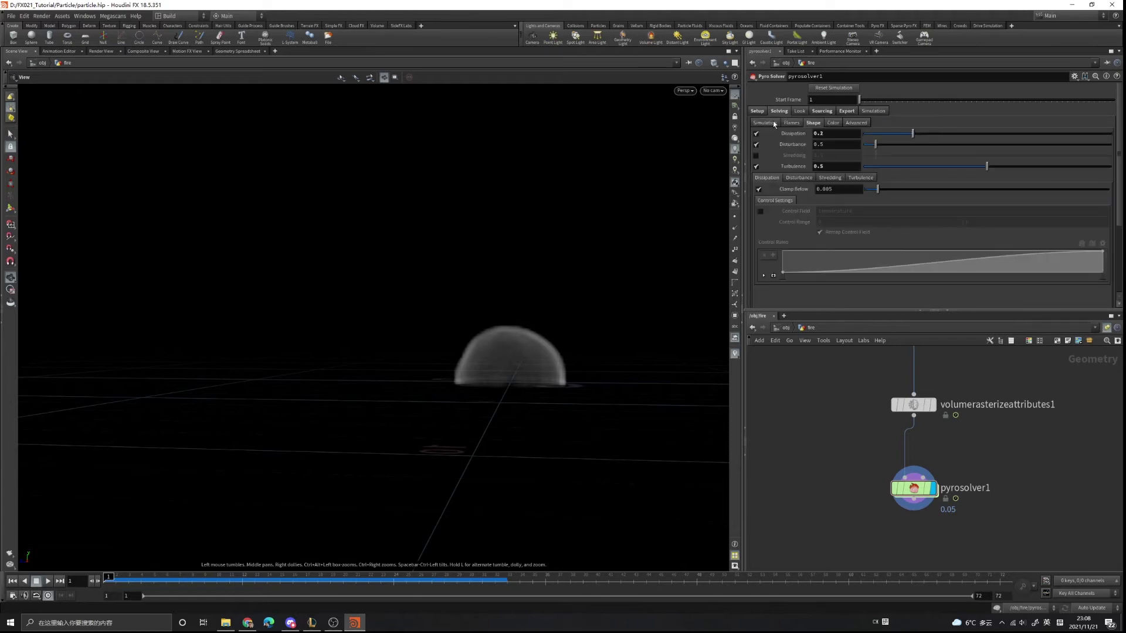
pyautogui.click(772, 123)
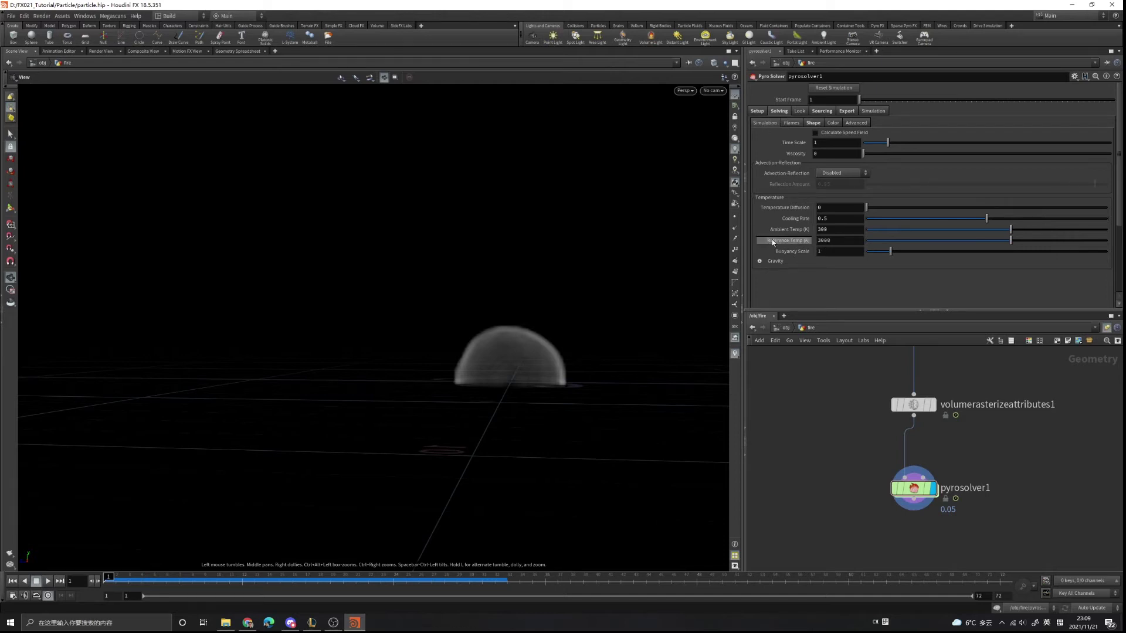
pyautogui.doubleClick(838, 242)
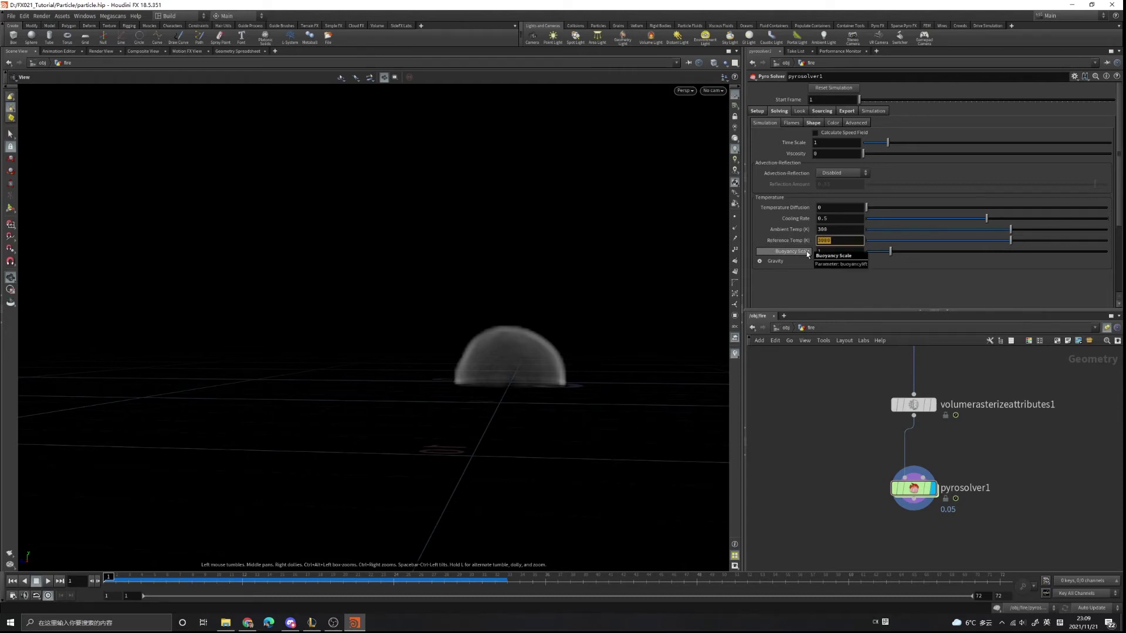
pyautogui.write('500')
pyautogui.press('Return')
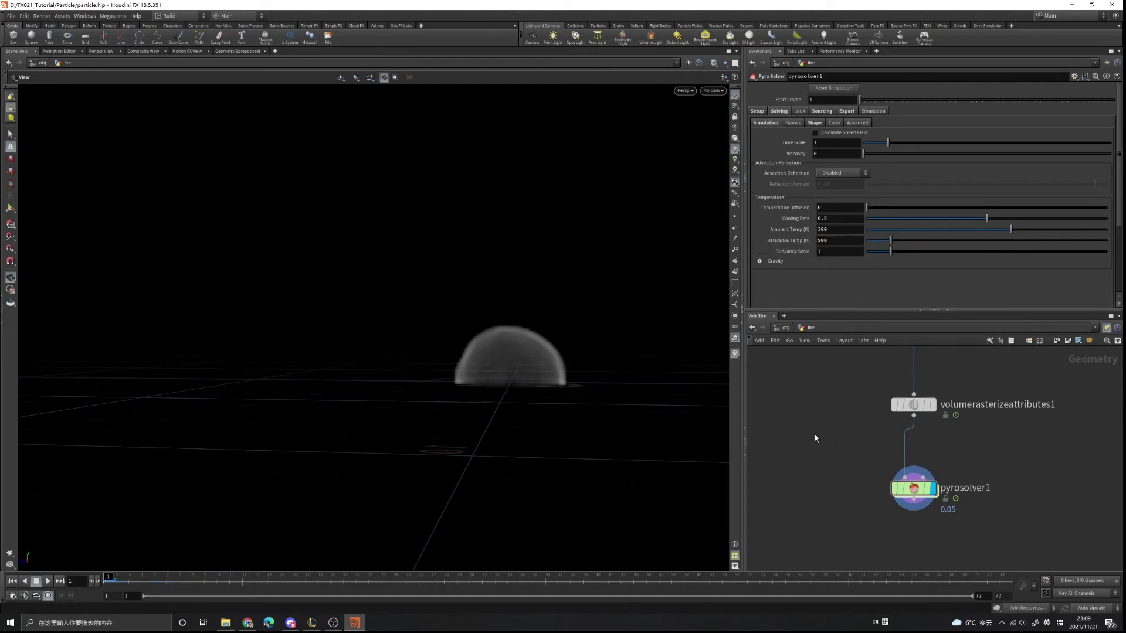
pyautogui.click(47, 581)
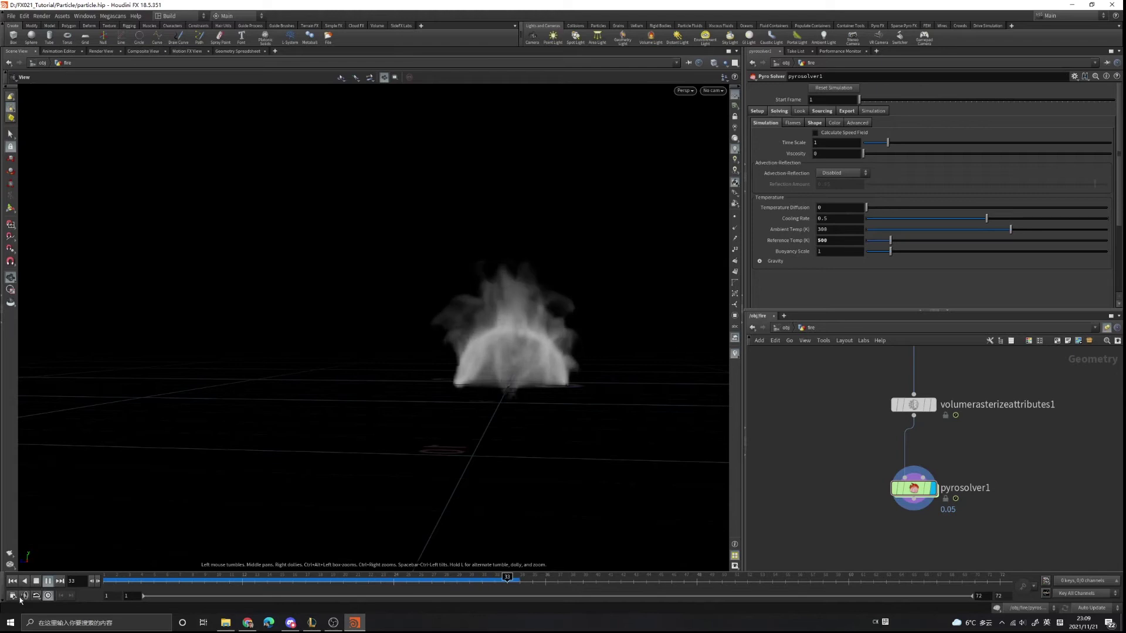
pyautogui.click(47, 581)
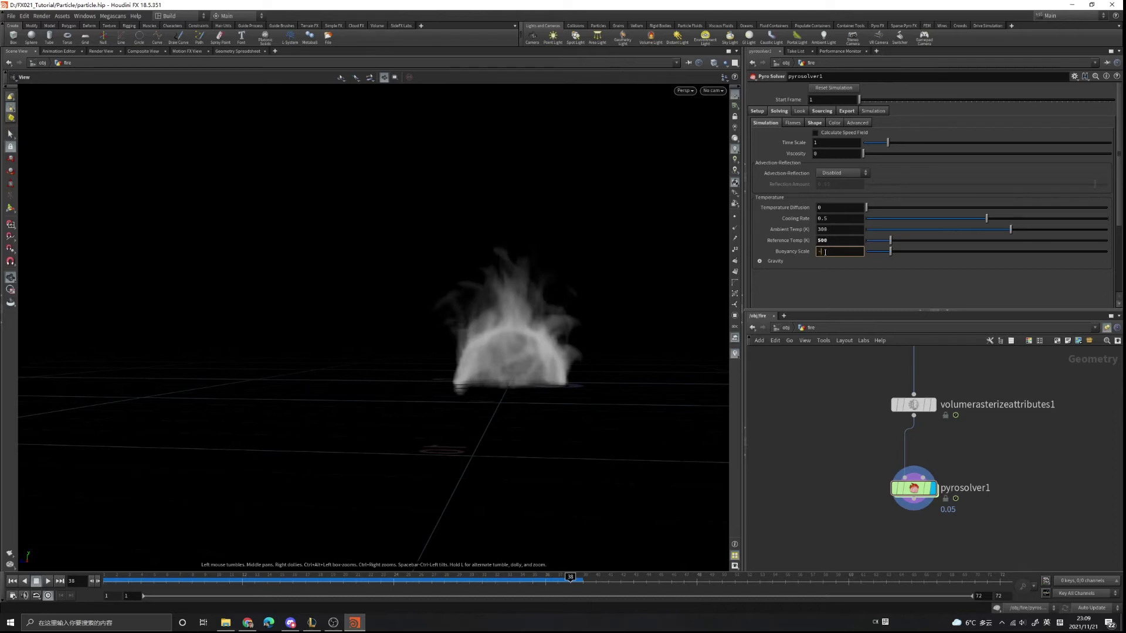
# Step: Try a buoyancy scale of -1 and replay the simulation from the first frame to inspect the smoke's direction
pyautogui.press('Return')
pyautogui.click(13, 581)
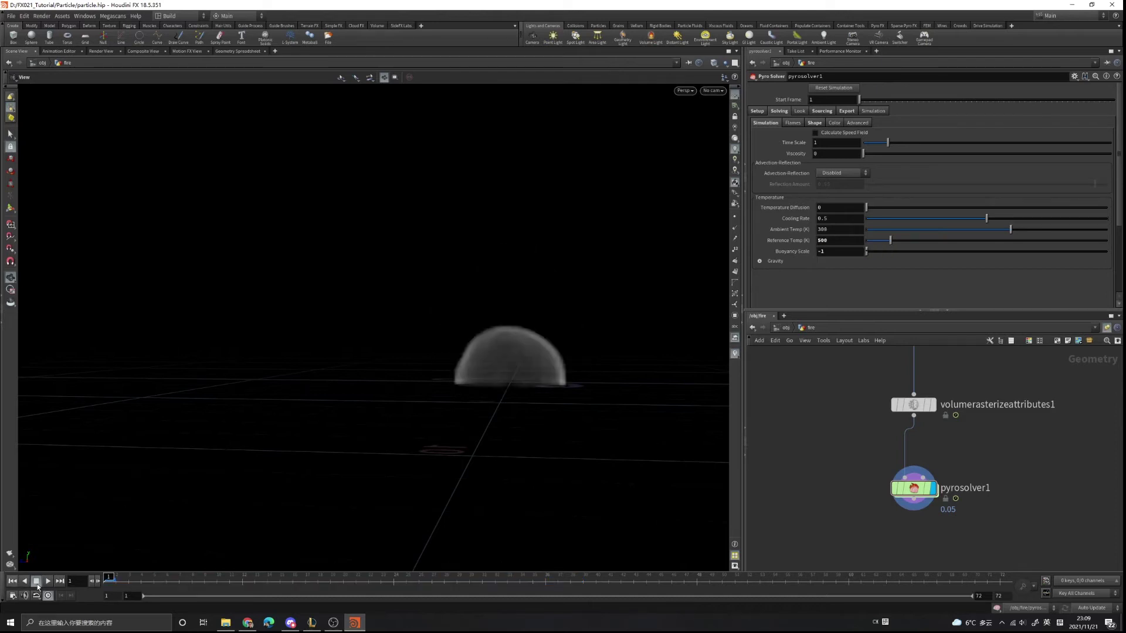
pyautogui.click(47, 582)
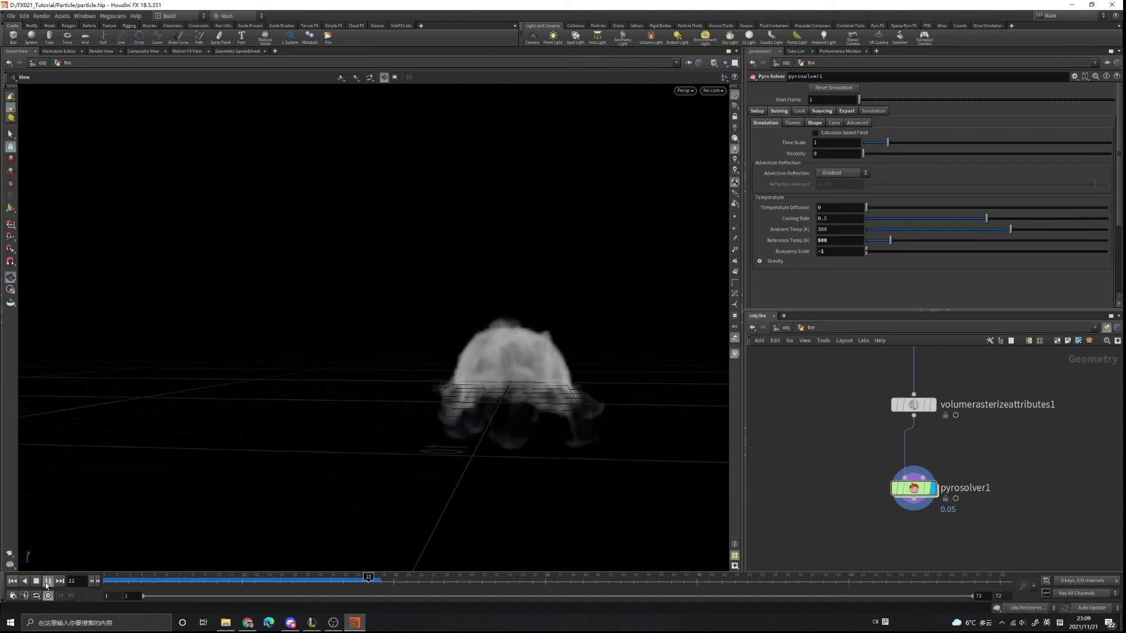
pyautogui.click(47, 583)
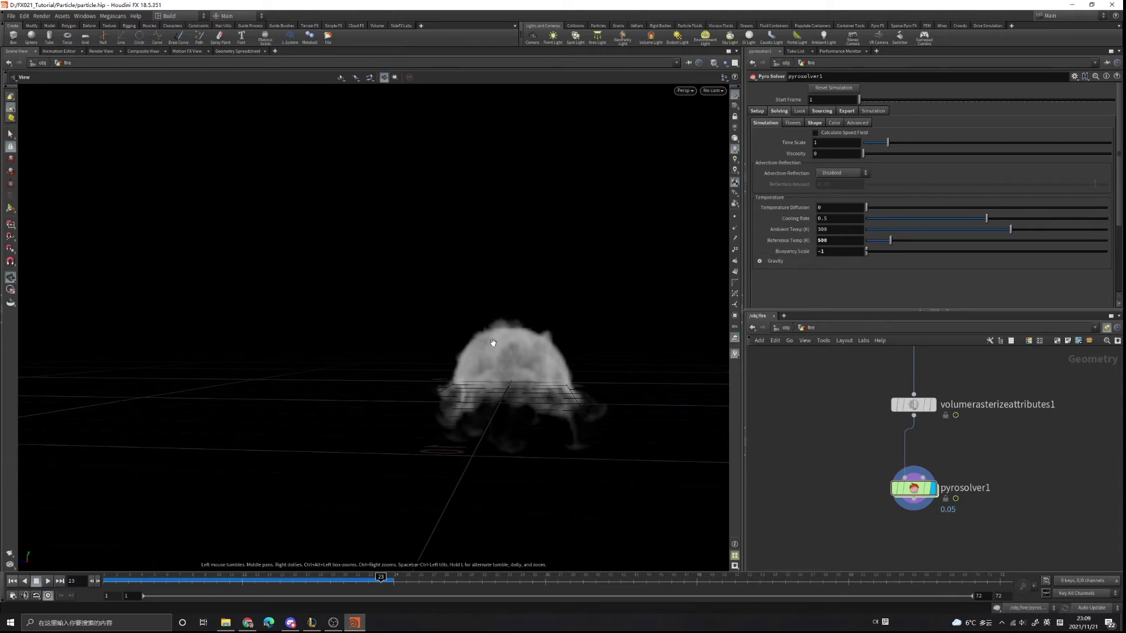
pyautogui.moveTo(443, 395); pyautogui.dragTo(464, 382)
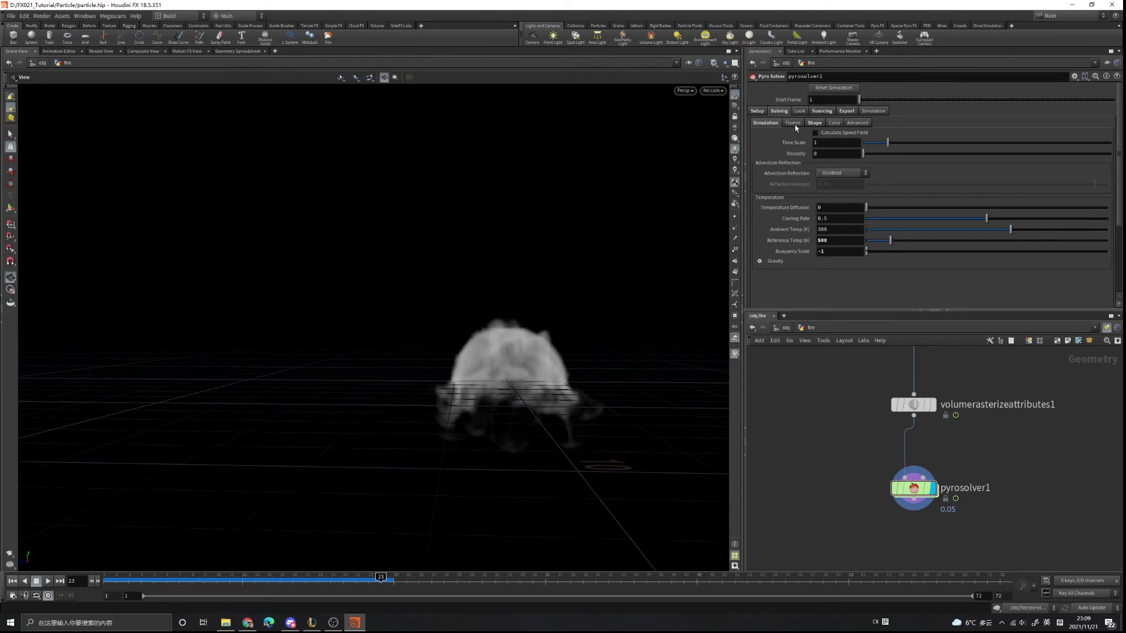
# Step: Set the solver's Y boundary to Closed Below and replay the simulation from the first frame to check the smoke against the ground
pyautogui.click(762, 112)
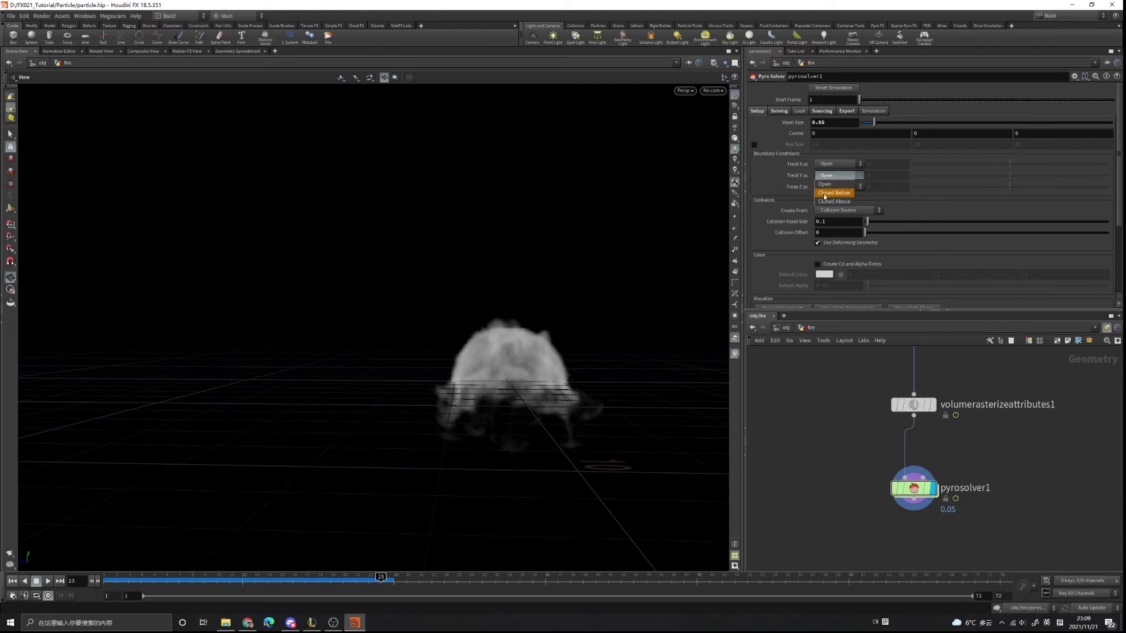
pyautogui.click(830, 193)
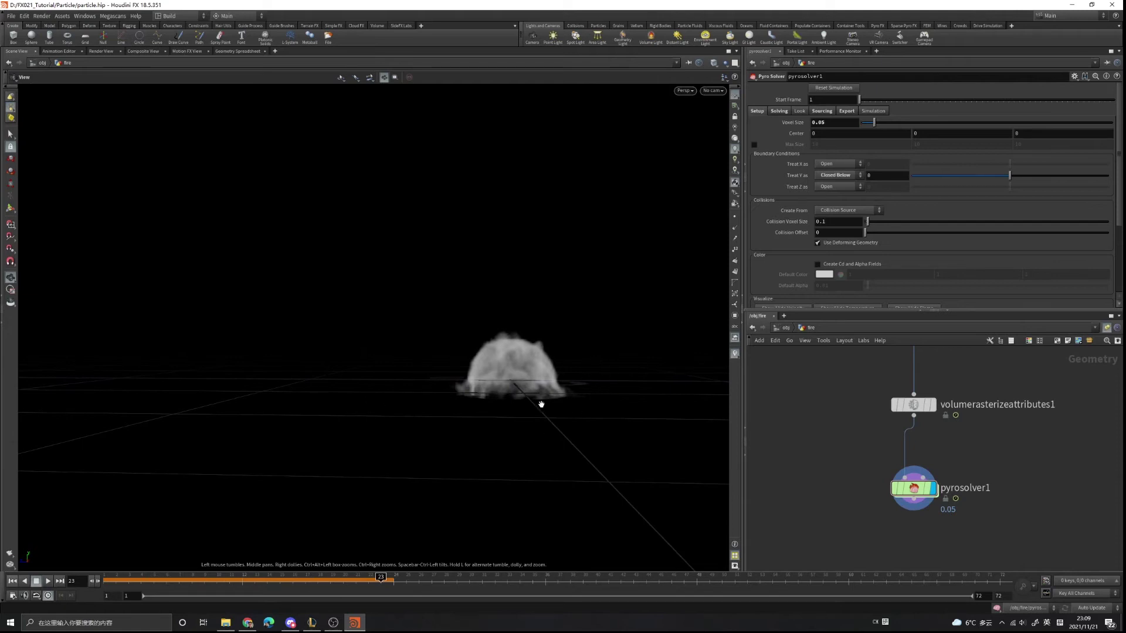
pyautogui.click(12, 580)
pyautogui.click(48, 580)
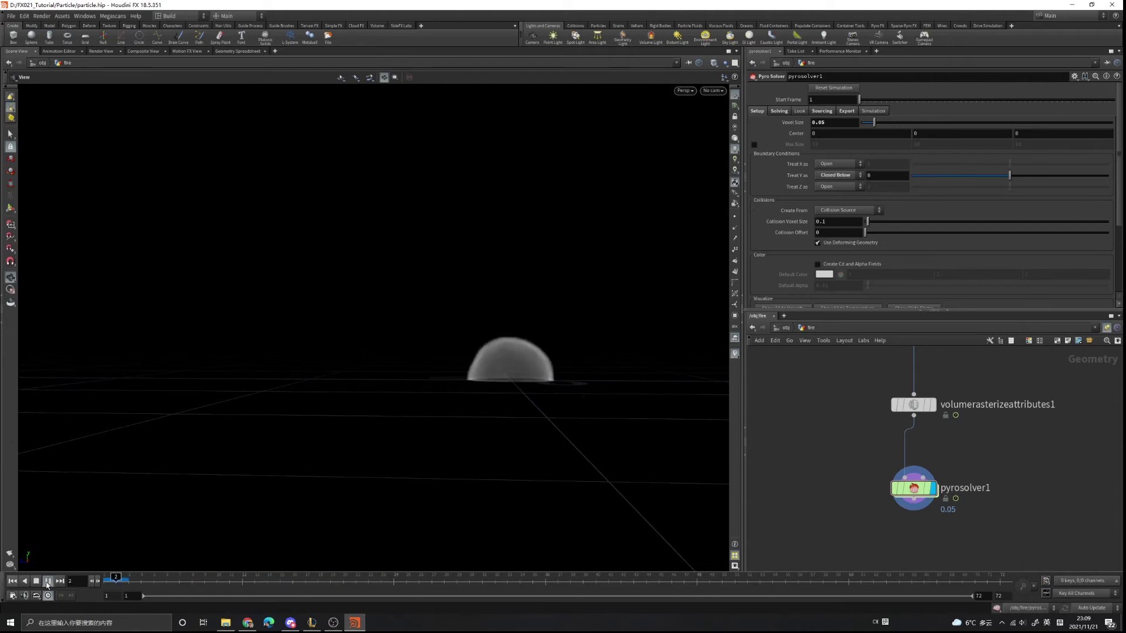
pyautogui.scroll(3, 516, 394)
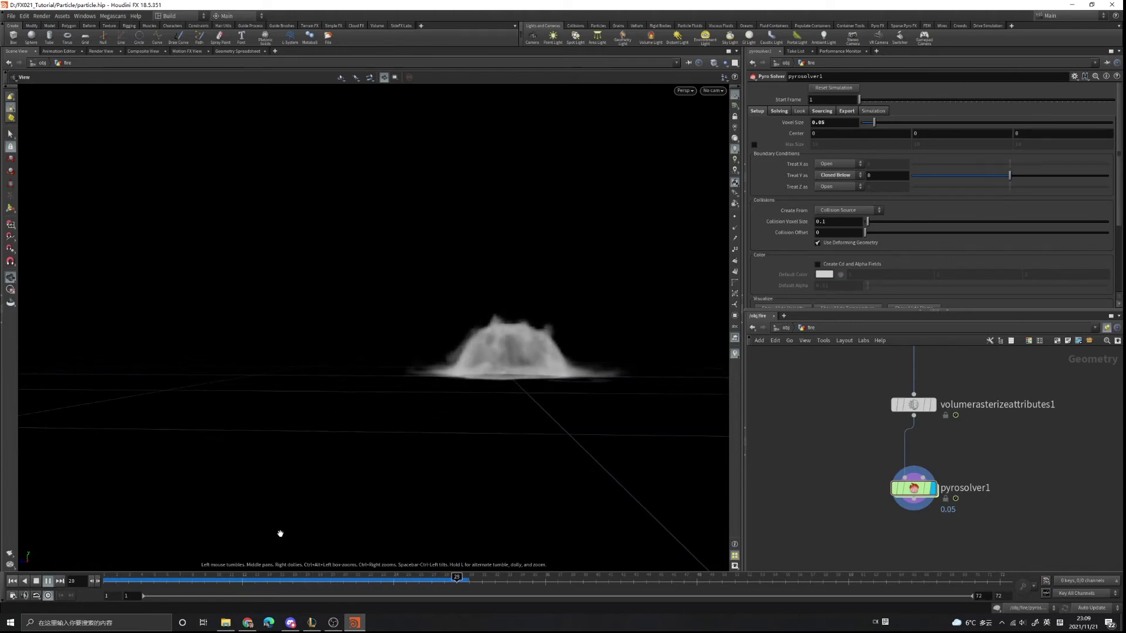
pyautogui.click(48, 581)
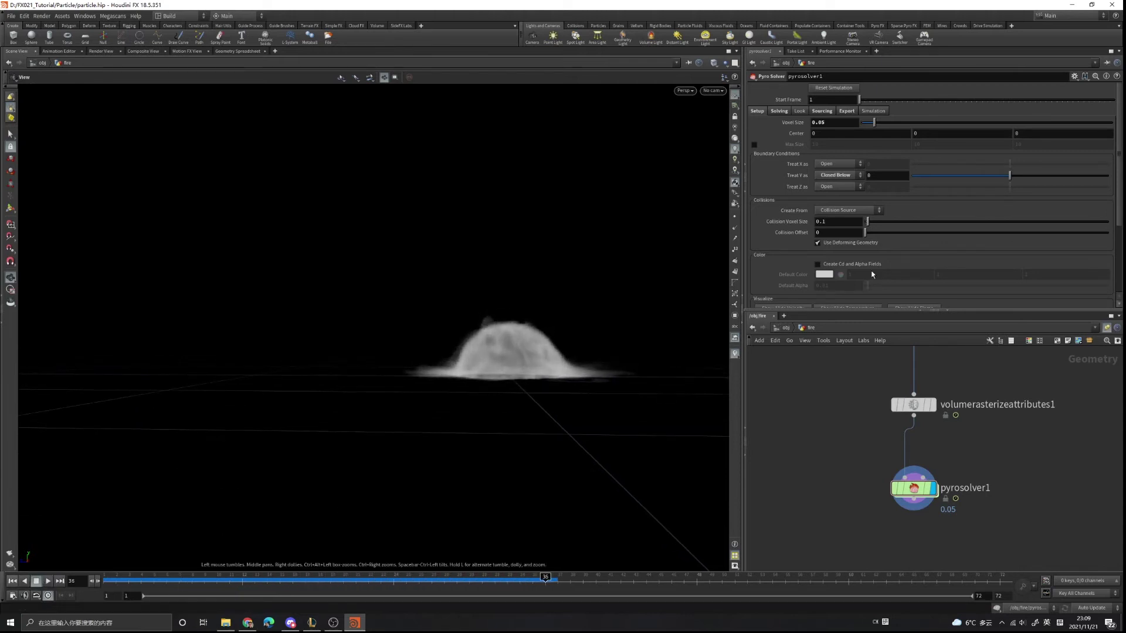
# Step: Set the buoyancy scale to 1.2 and replay the simulation from the first frame to check the rising smoke
pyautogui.click(781, 111)
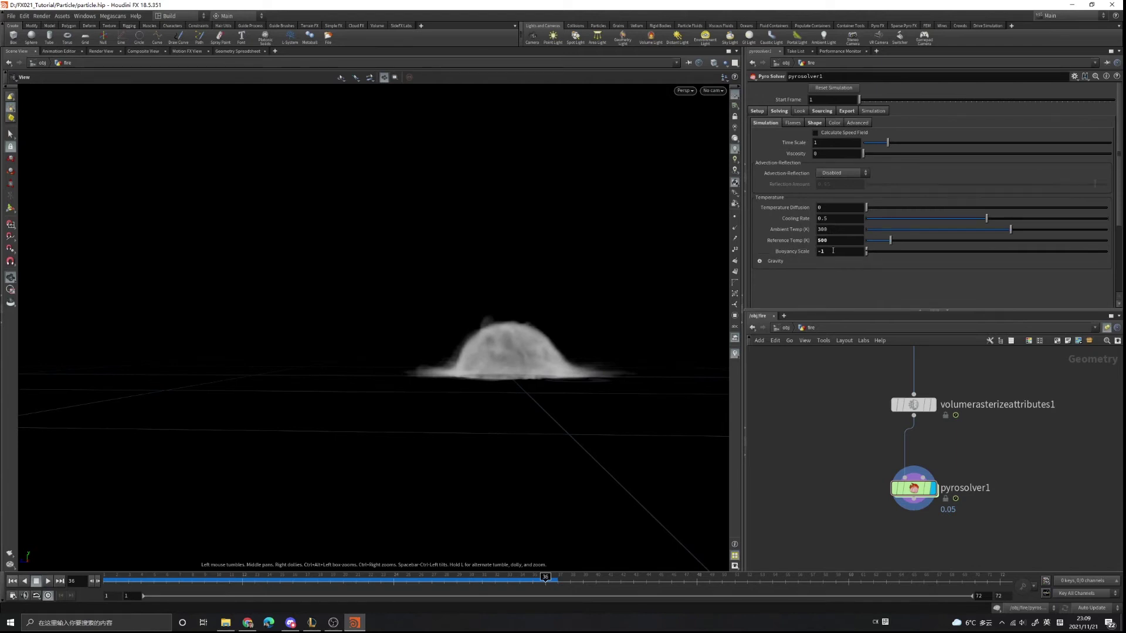
pyautogui.moveTo(831, 252); pyautogui.dragTo(683, 256)
pyautogui.write('1.2')
pyautogui.press('Return')
pyautogui.click(12, 581)
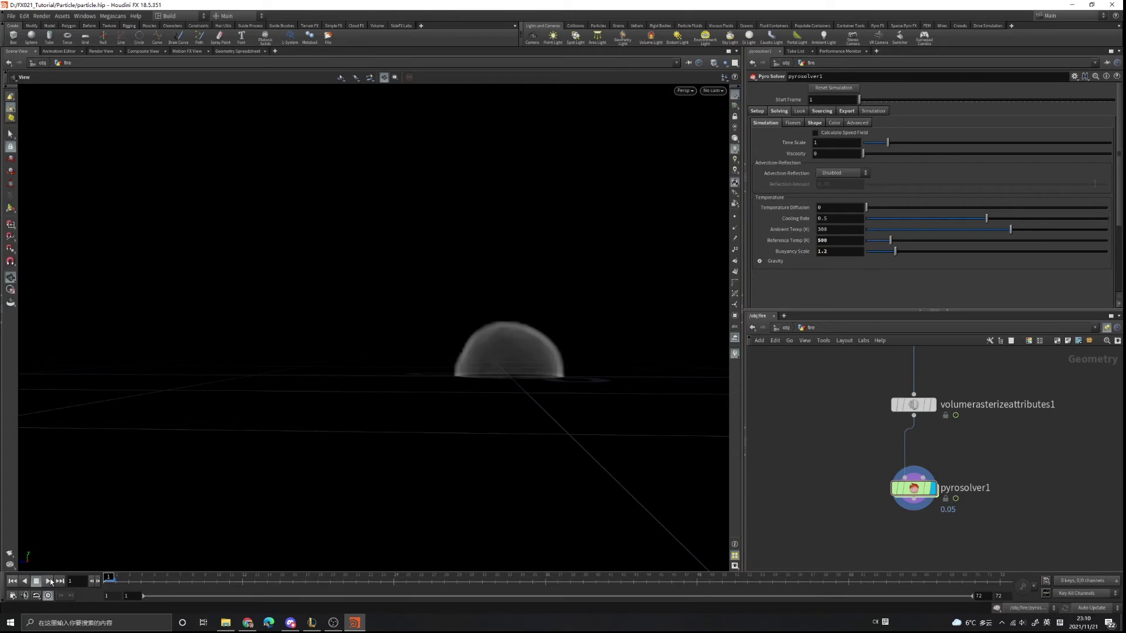
pyautogui.click(48, 581)
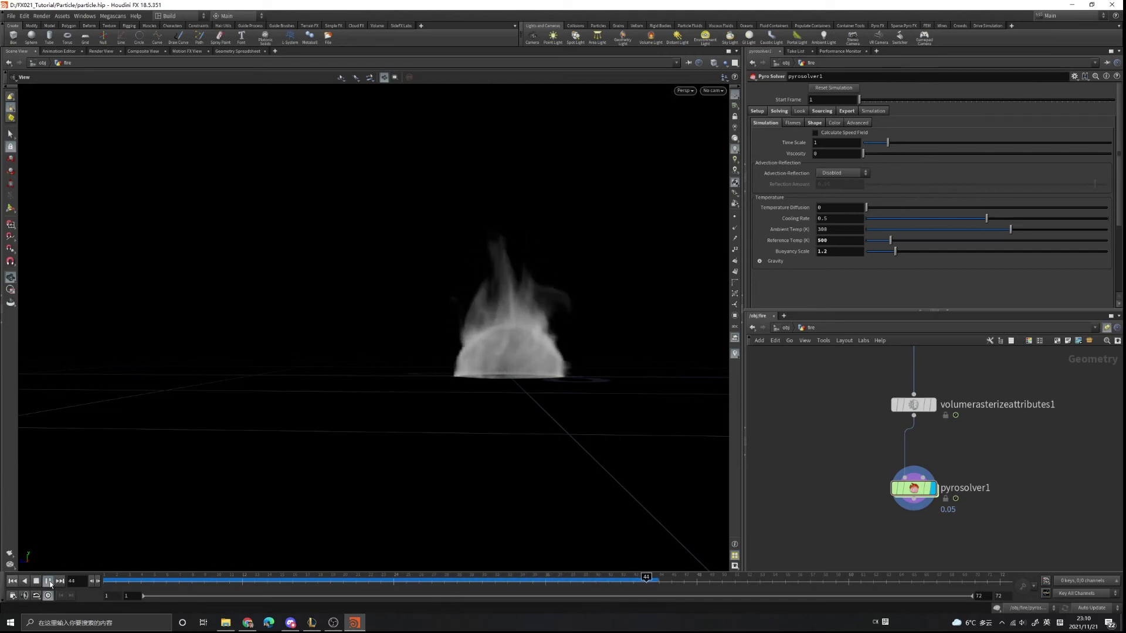
pyautogui.click(49, 581)
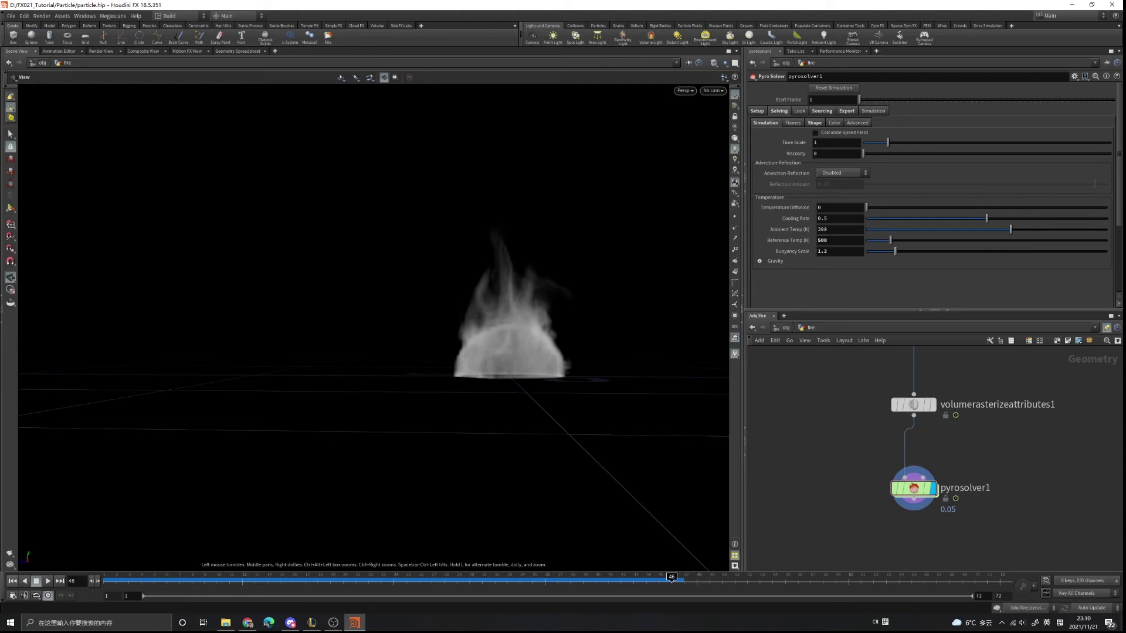
# Step: Open the pyro solver's export settings and examine the list of exported fields
pyautogui.hotkey('alt', 'Tab')
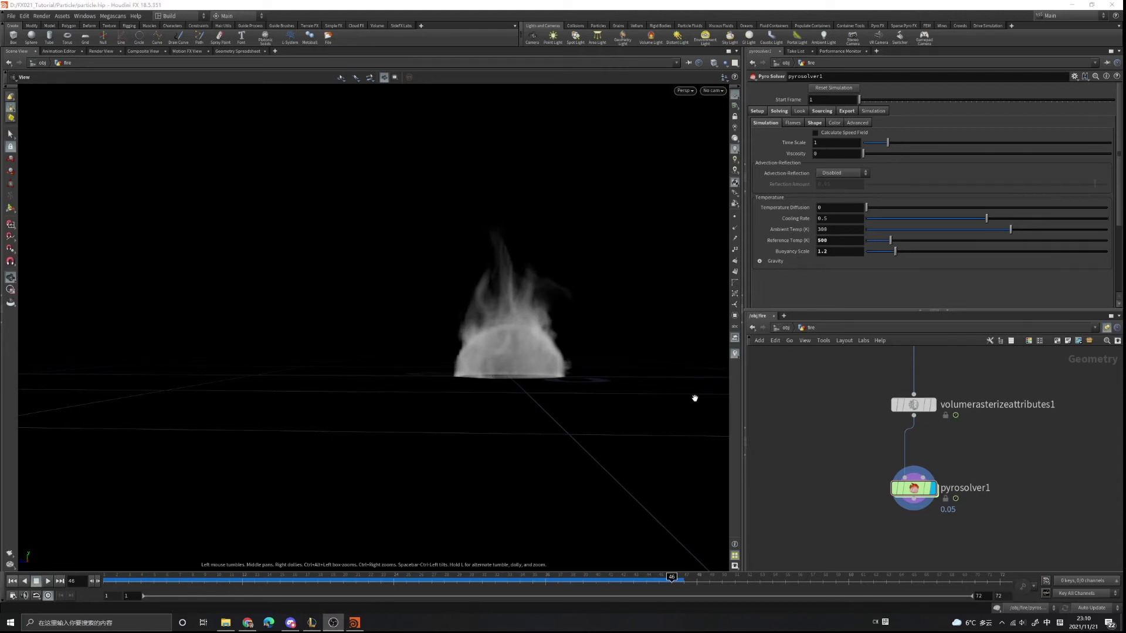
pyautogui.moveTo(543, 284); pyautogui.dragTo(556, 309)
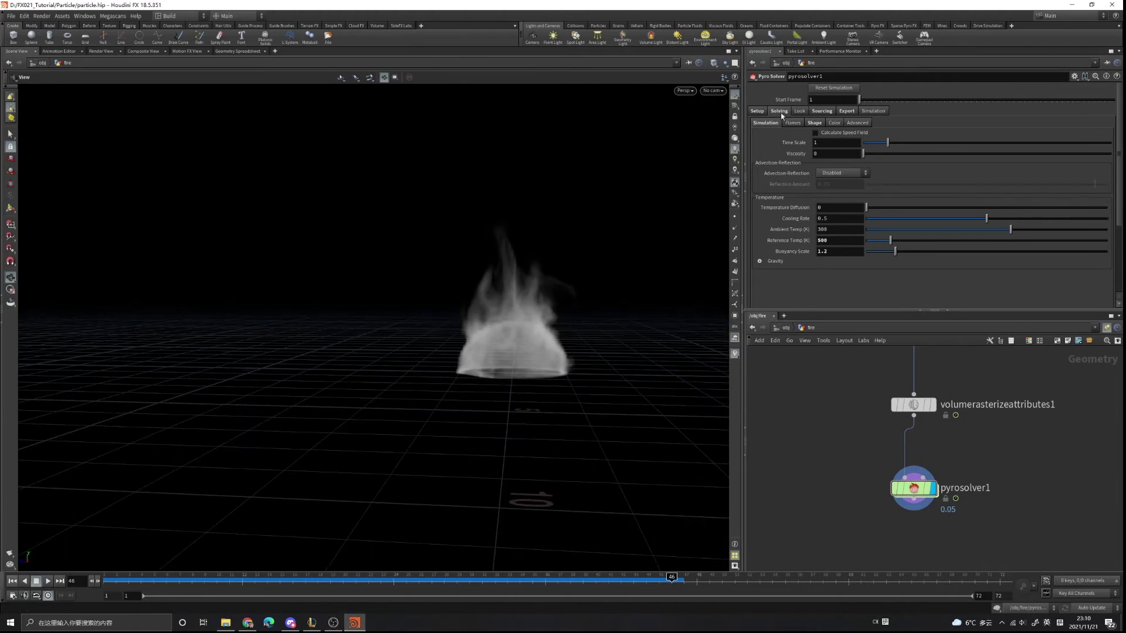
pyautogui.click(846, 110)
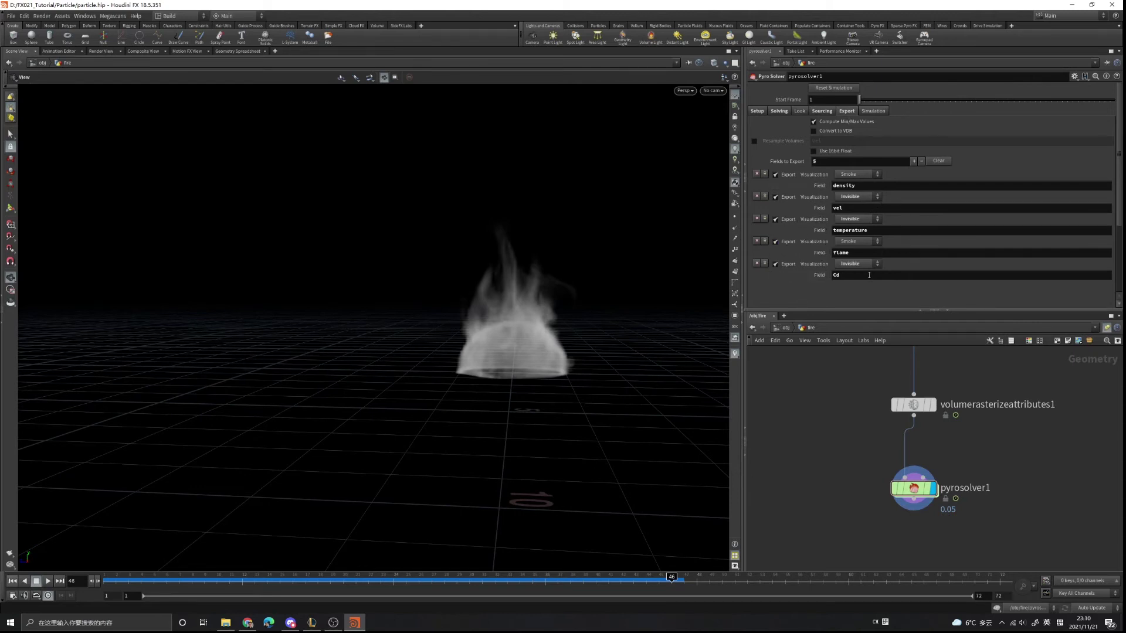
# Step: Remove the Cd, flame and temperature fields from the pyro solver's export list, keeping only density and vel
pyautogui.click(756, 263)
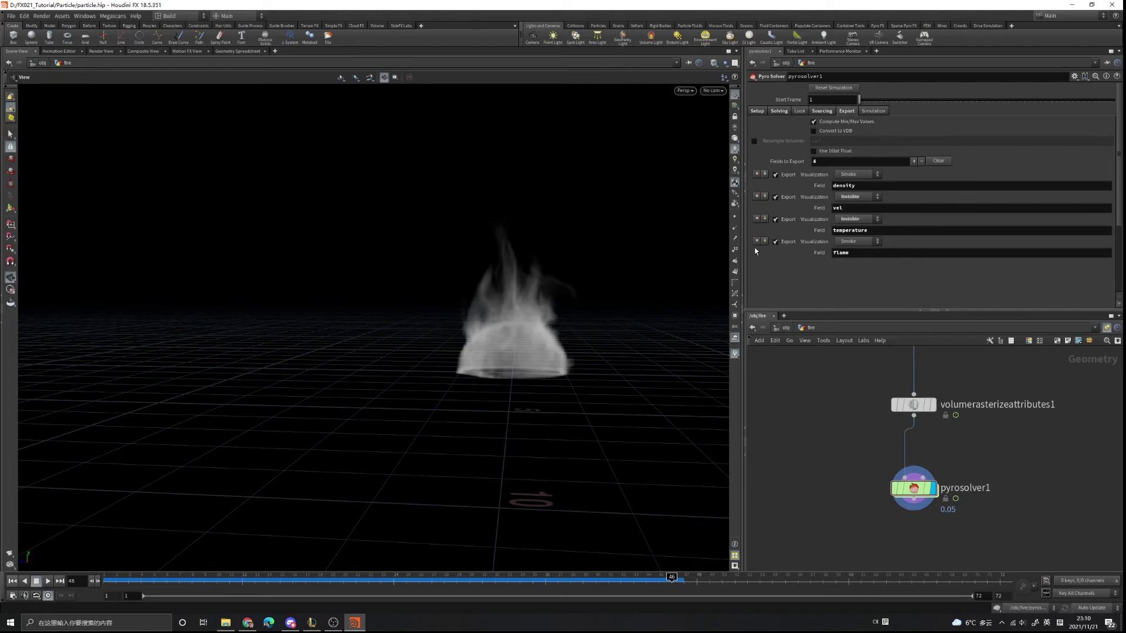
pyautogui.click(756, 240)
pyautogui.click(756, 218)
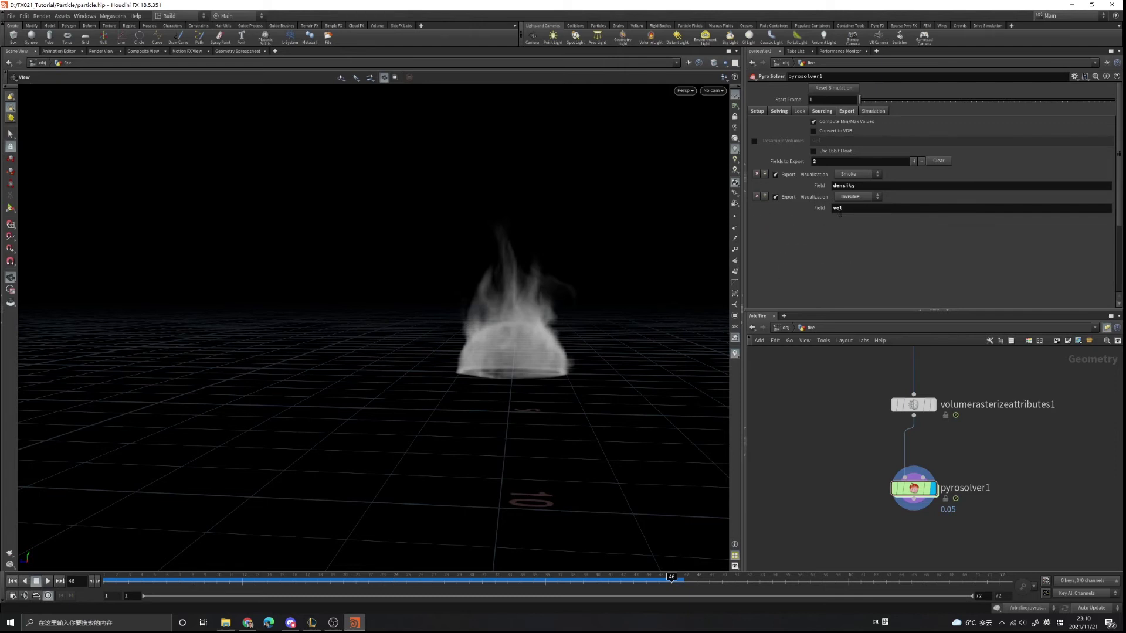
pyautogui.moveTo(850, 209); pyautogui.dragTo(814, 186)
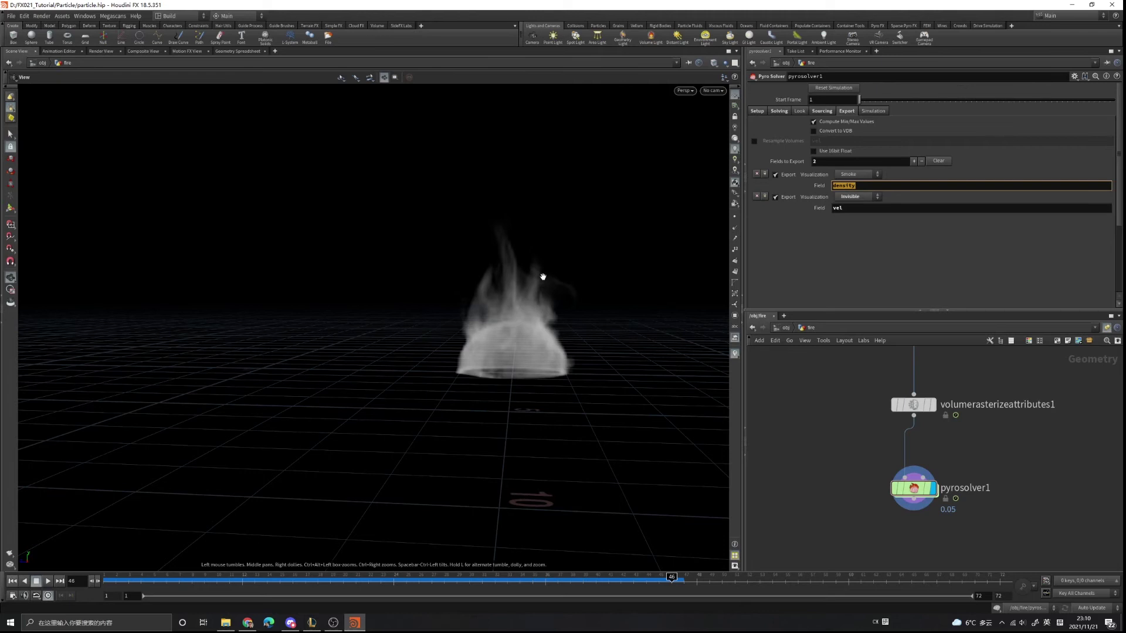
# Step: Return to the first frame, then add a Volume Slice node fed by the pyro solver and display it
pyautogui.moveTo(540, 276); pyautogui.dragTo(518, 289, button='middle')
pyautogui.scroll(1, 518, 289)
pyautogui.moveTo(802, 484); pyautogui.dragTo(795, 393, button='middle')
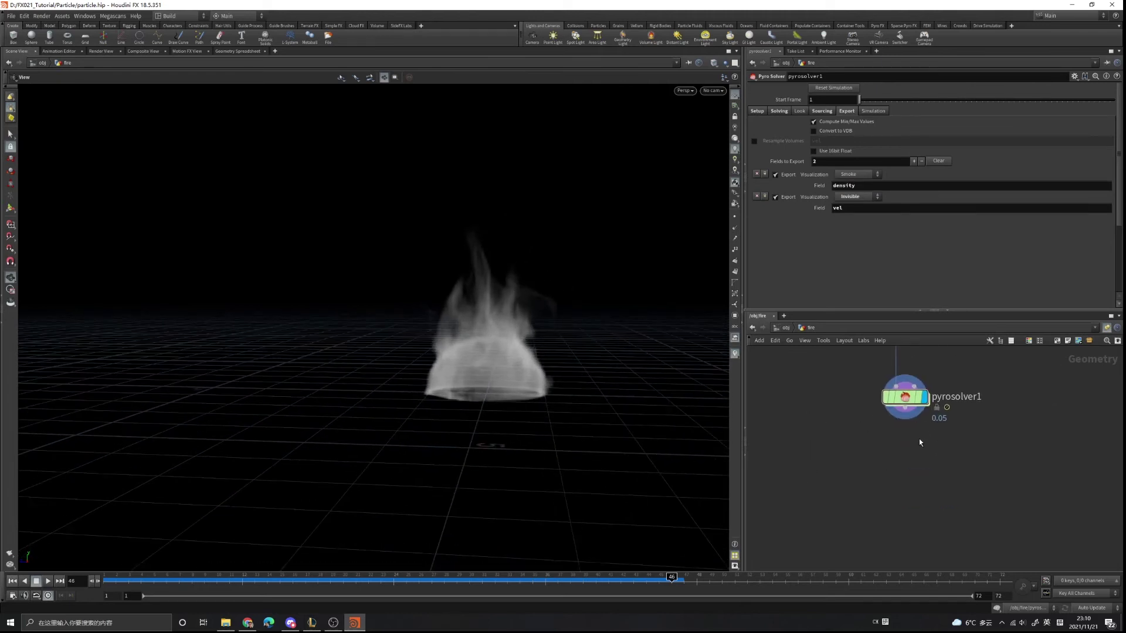
pyautogui.moveTo(919, 442); pyautogui.dragTo(910, 441, button='middle')
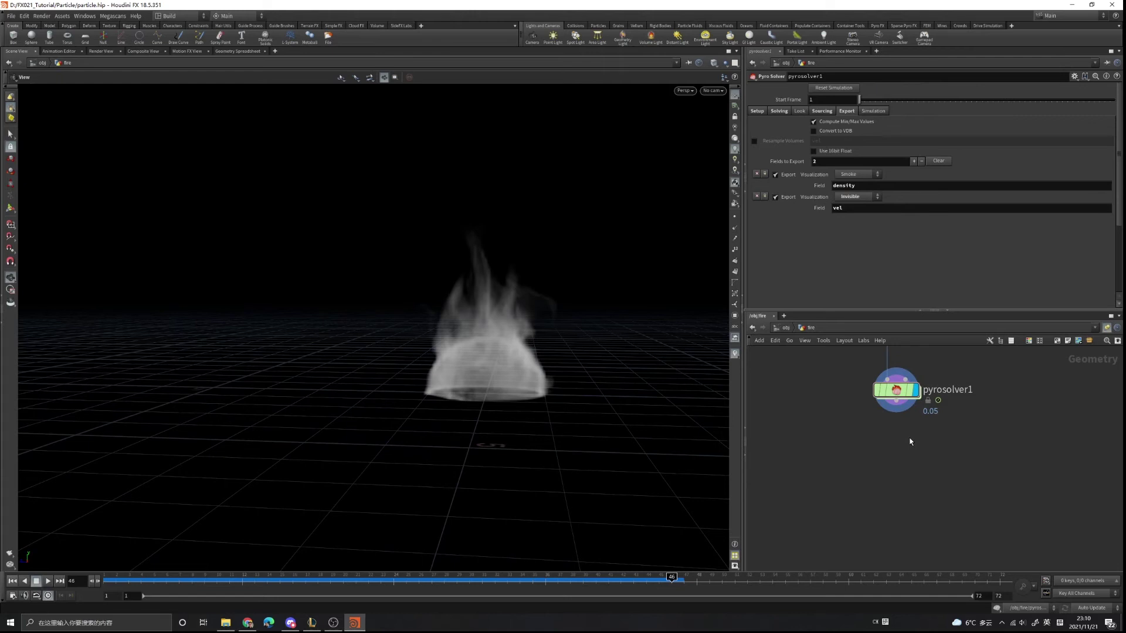
pyautogui.click(13, 581)
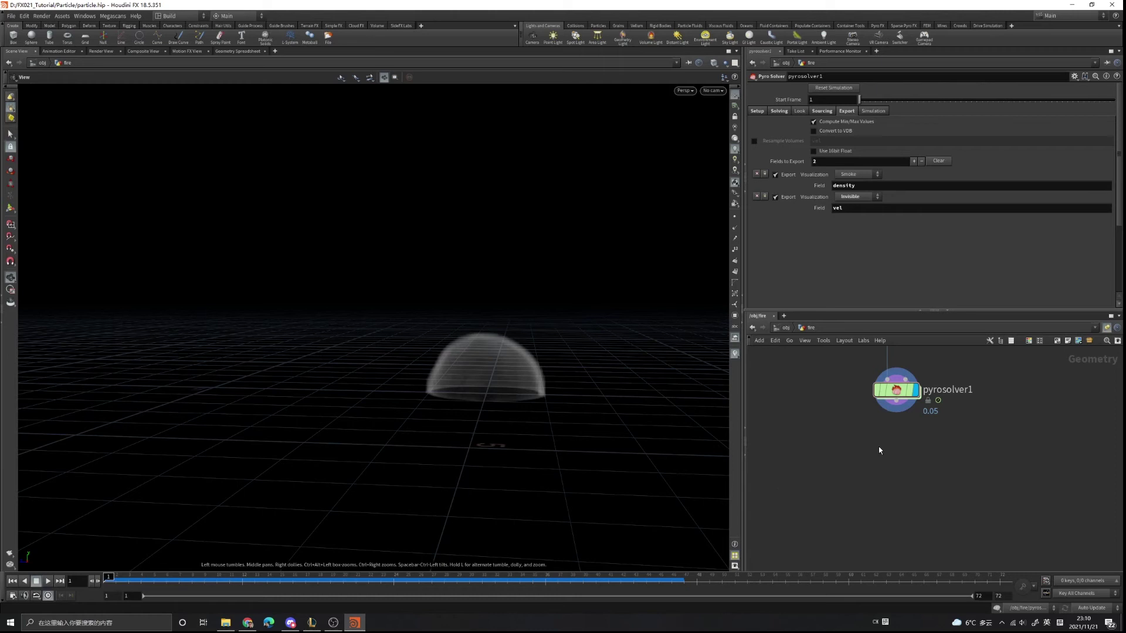
pyautogui.press('Tab')
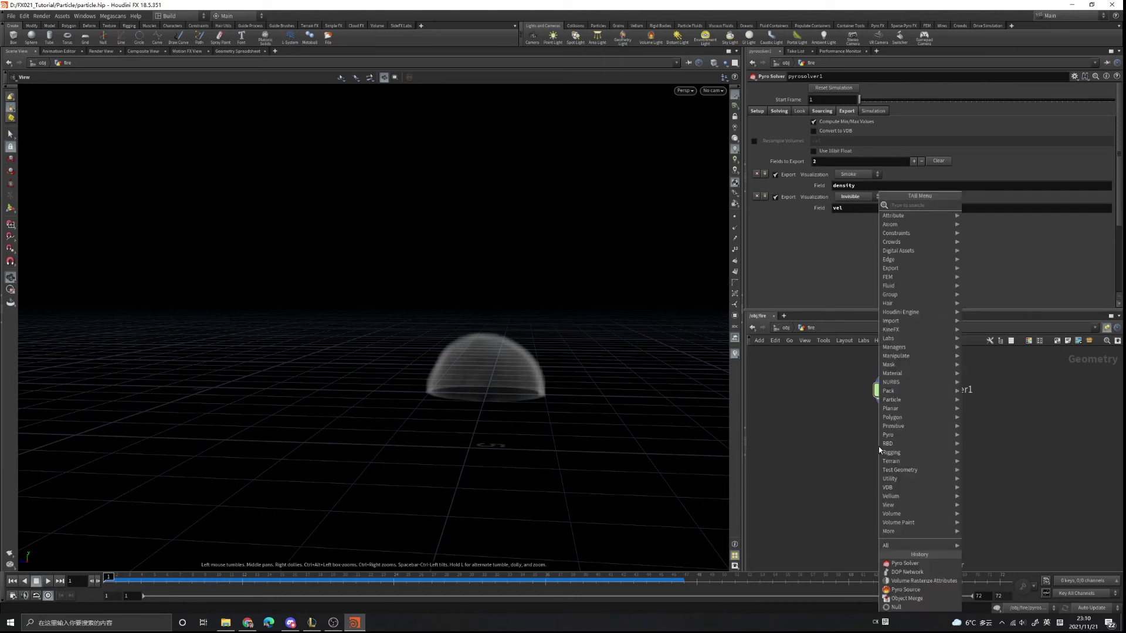
pyautogui.write('volumeslic')
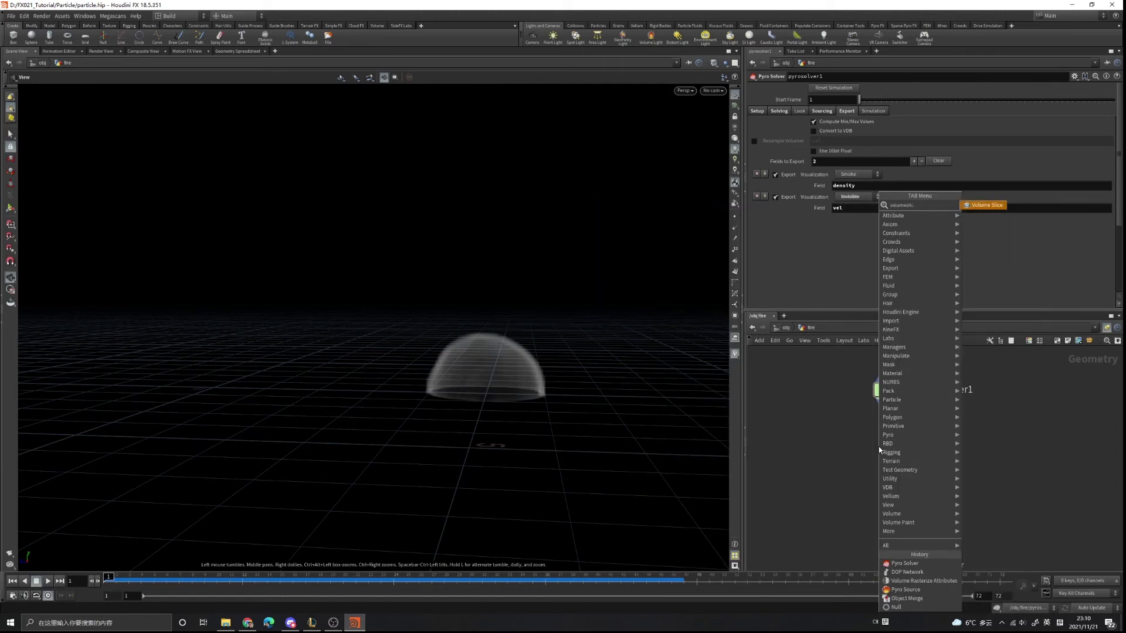
pyautogui.press('Return')
pyautogui.click(879, 445)
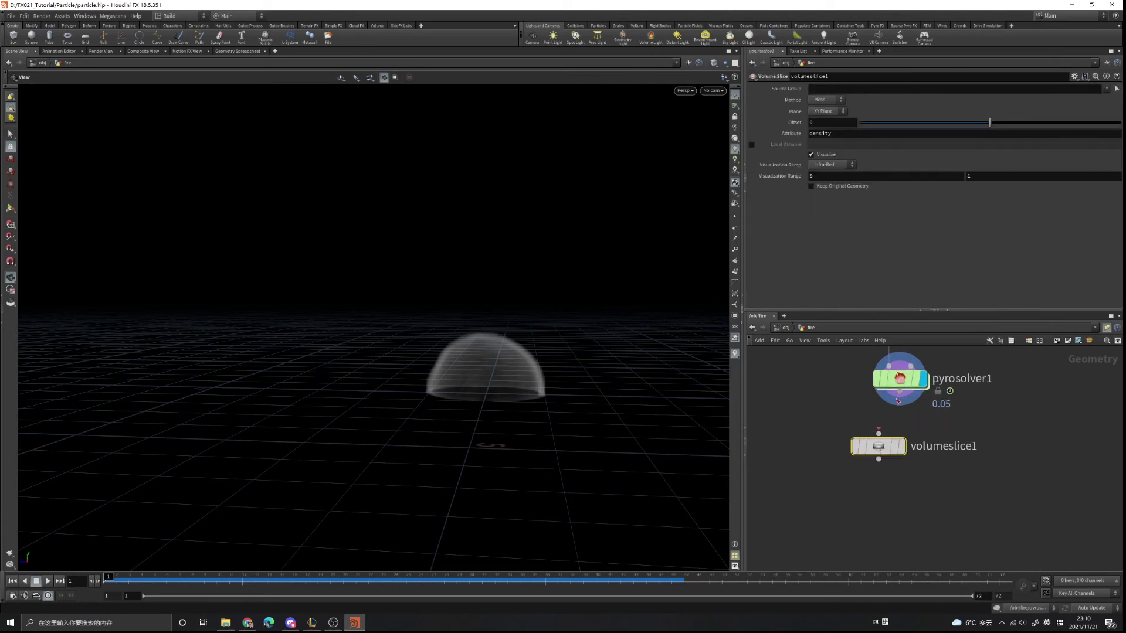
pyautogui.click(903, 450)
pyautogui.moveTo(882, 447); pyautogui.dragTo(883, 464)
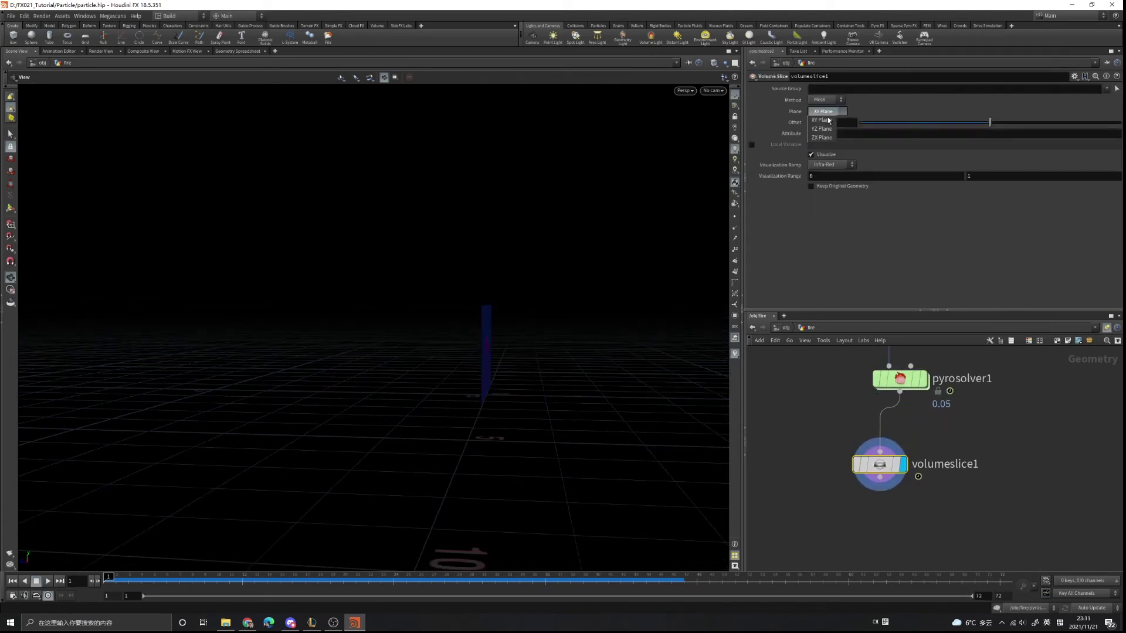
# Step: Set the volume slice's plane to YZ Plane and scrub forward to frame 30 to inspect the slice
pyautogui.click(821, 128)
pyautogui.moveTo(536, 294); pyautogui.dragTo(521, 329)
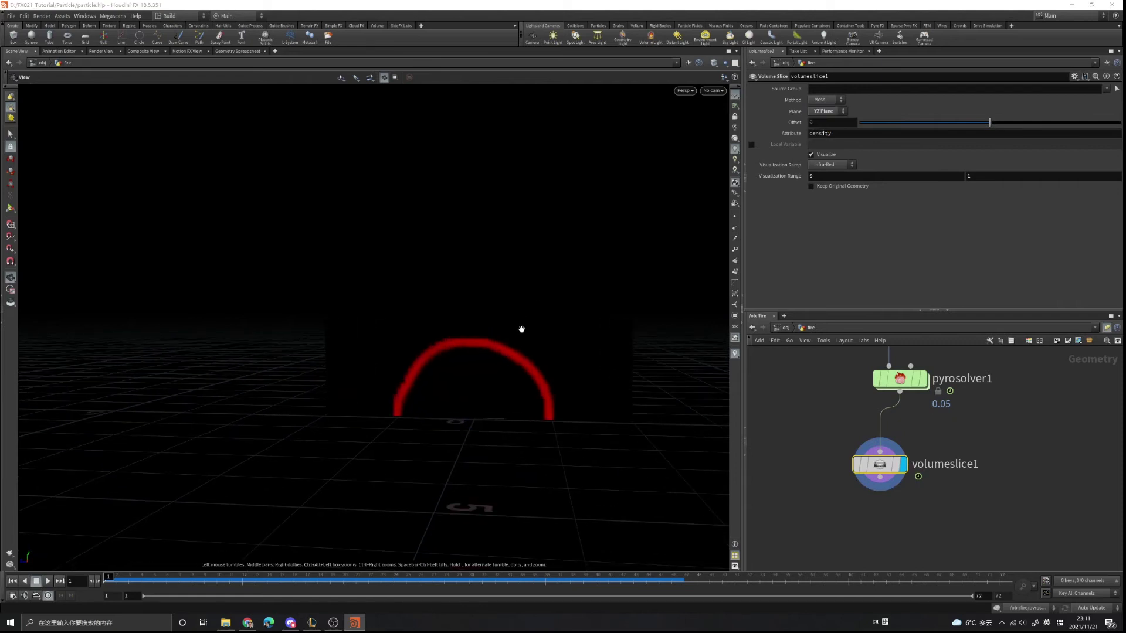
pyautogui.click(243, 580)
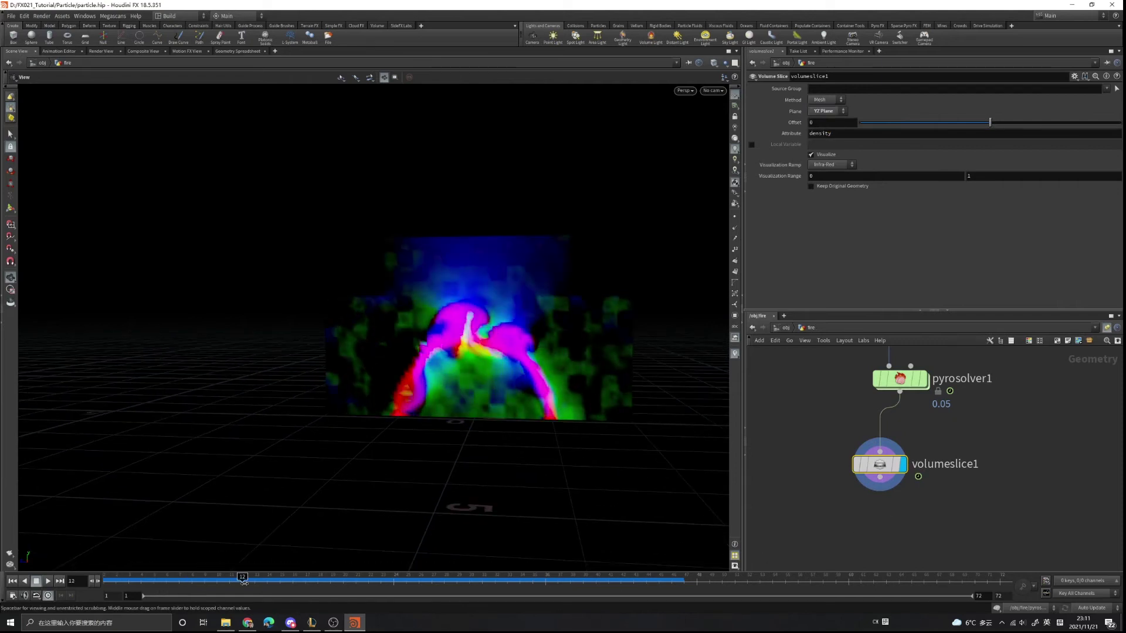
pyautogui.moveTo(243, 582); pyautogui.dragTo(469, 581)
pyautogui.moveTo(459, 328); pyautogui.dragTo(420, 172)
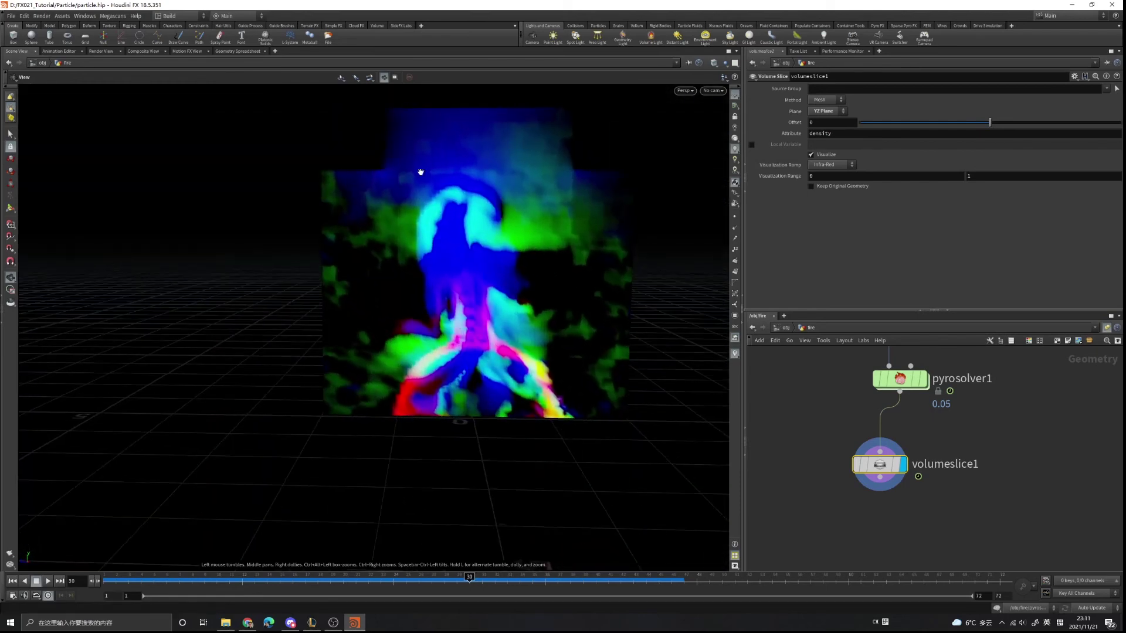
# Step: Add and display a Volume Trail node, with the volume slice as first input and the pyro solver as second
pyautogui.press('Tab')
pyautogui.write('v')
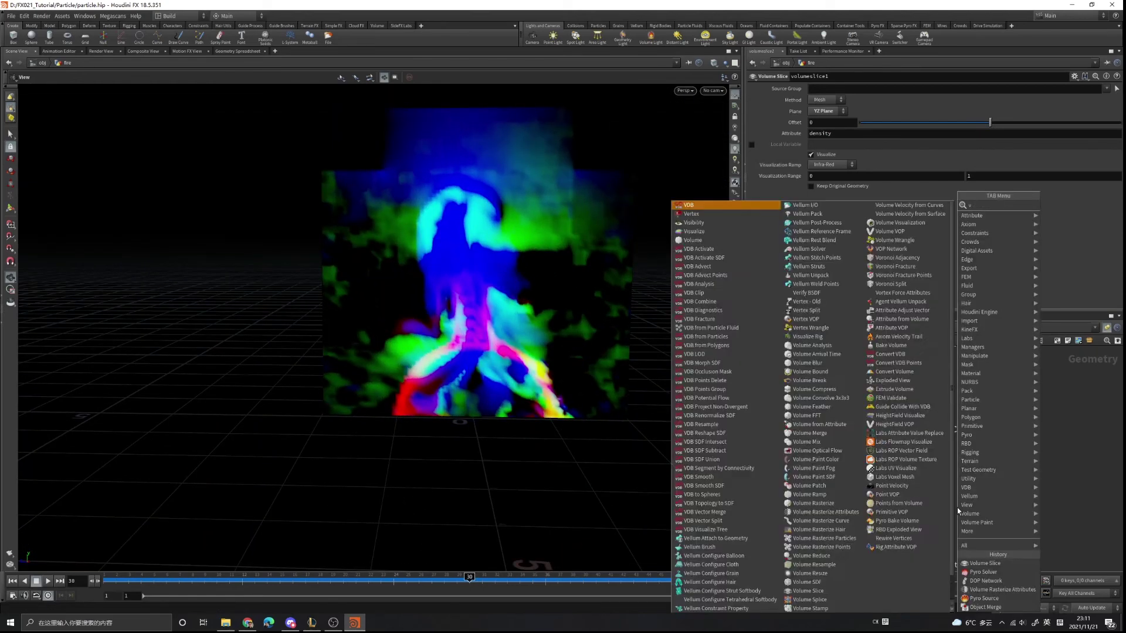
pyautogui.write('olumetri')
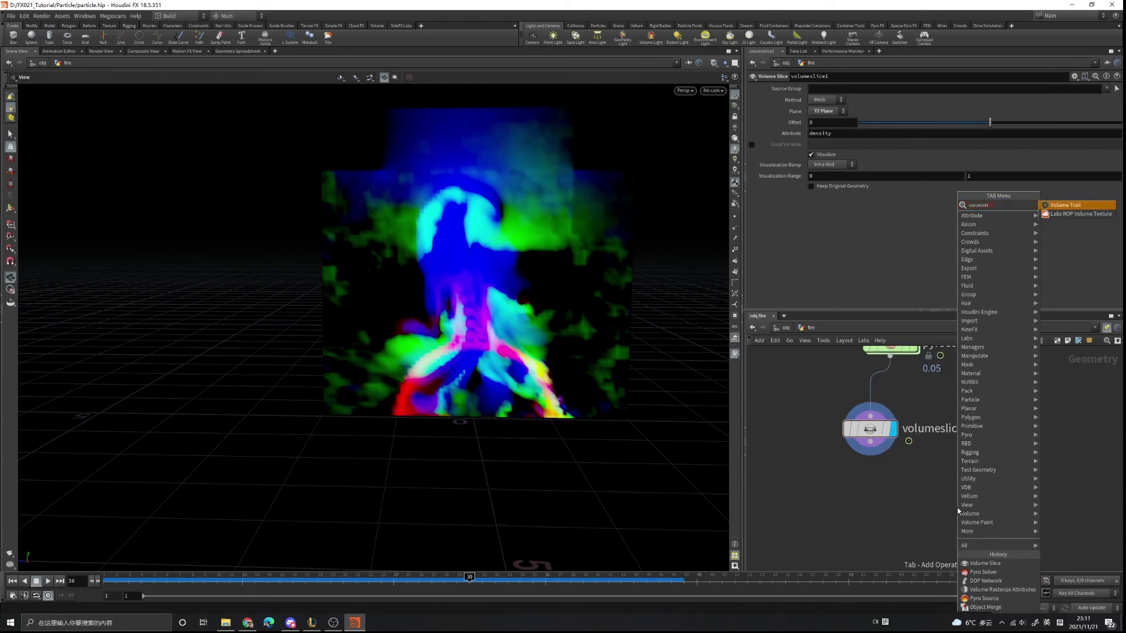
pyautogui.press('Return')
pyautogui.click(956, 508)
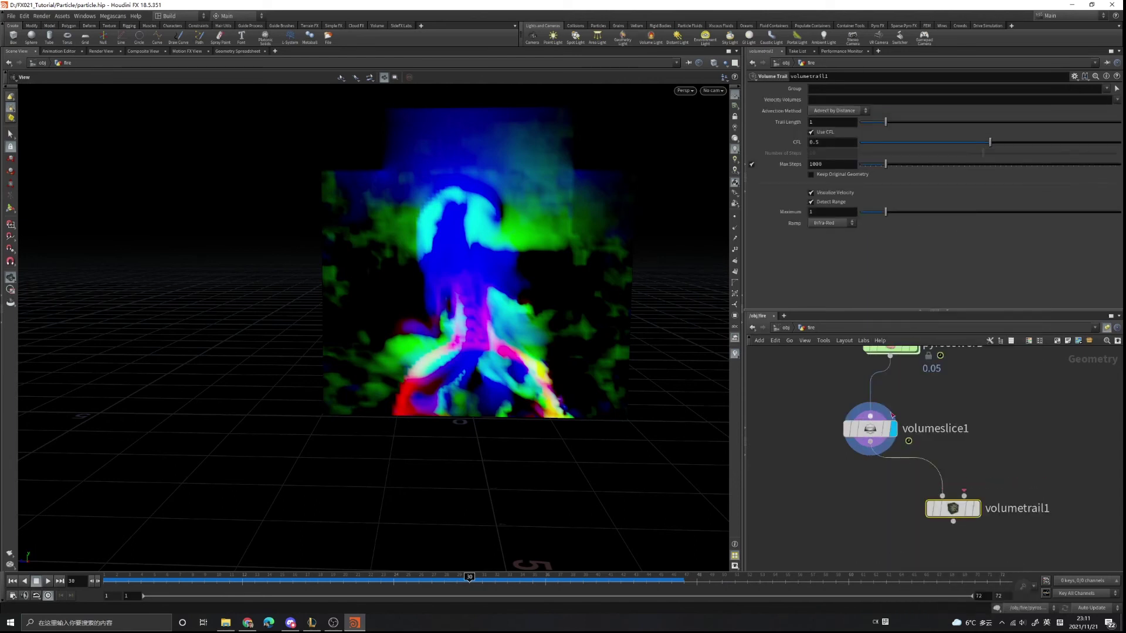
pyautogui.click(965, 481)
pyautogui.moveTo(920, 429); pyautogui.dragTo(914, 461, button='middle')
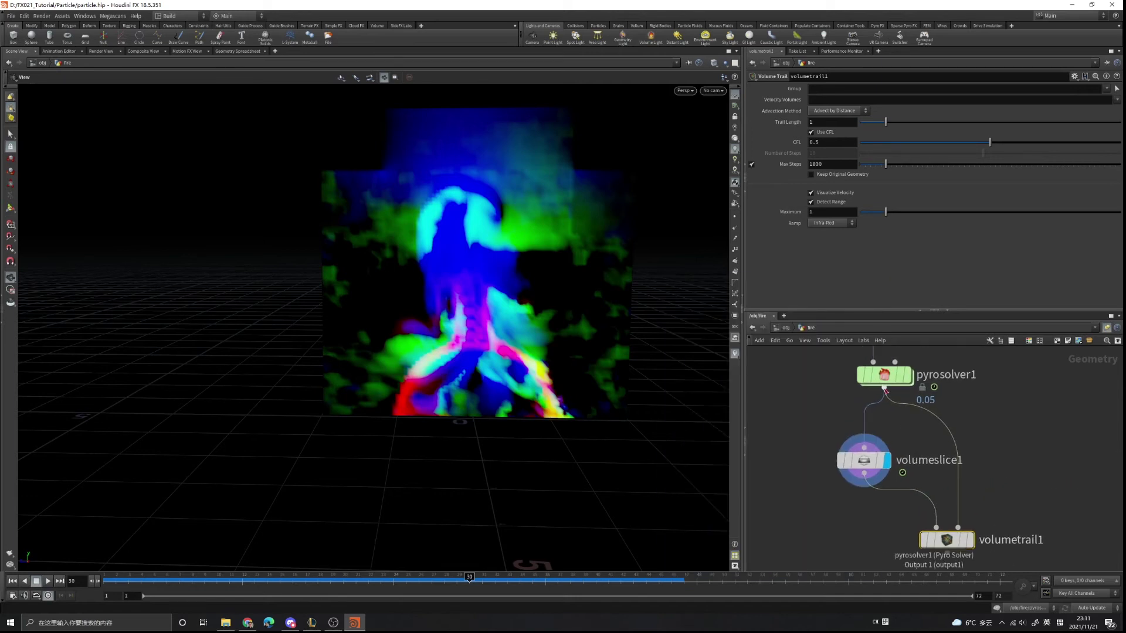
pyautogui.moveTo(1016, 518); pyautogui.dragTo(1010, 447, button='middle')
pyautogui.moveTo(974, 474)
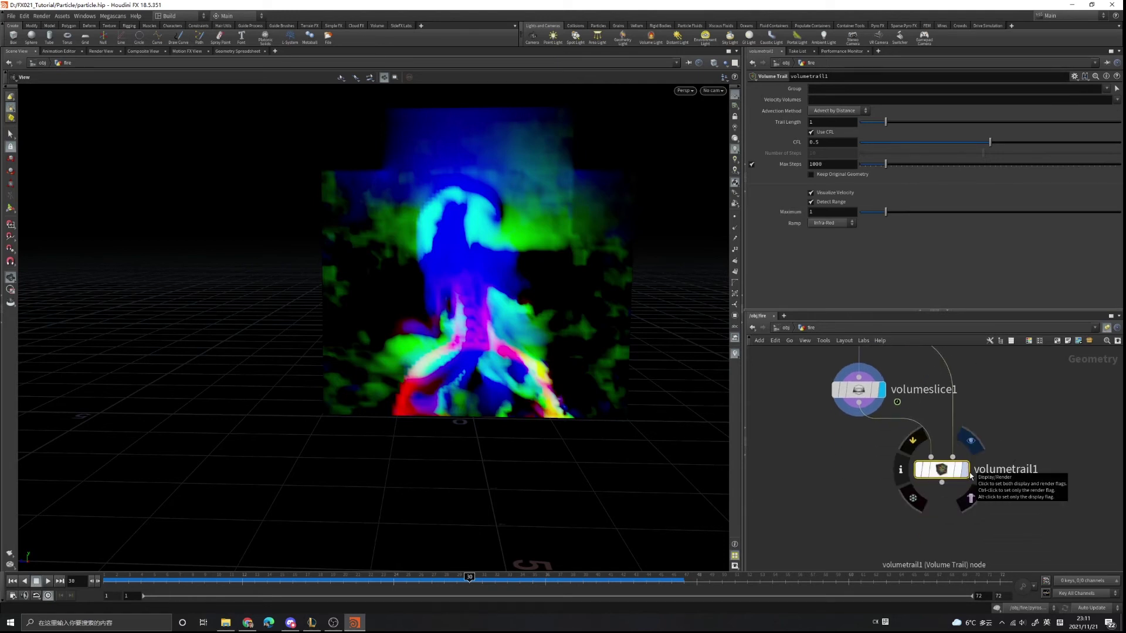
pyautogui.click(971, 476)
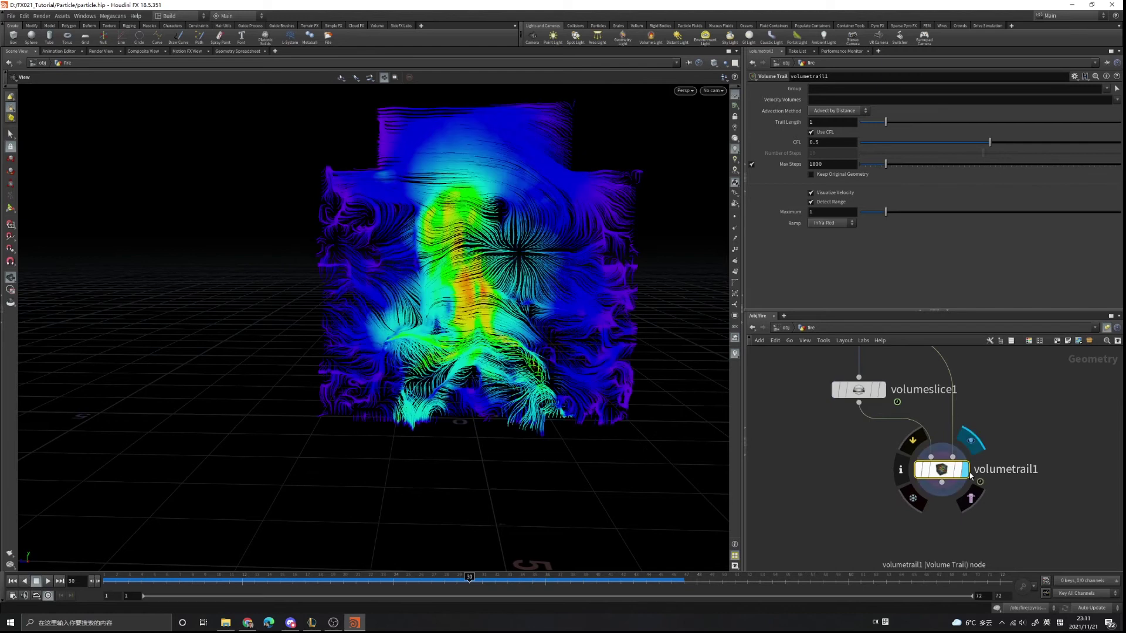
# Step: Play the simulation from the first frame to inspect the velocity trails on the slice
pyautogui.click(12, 582)
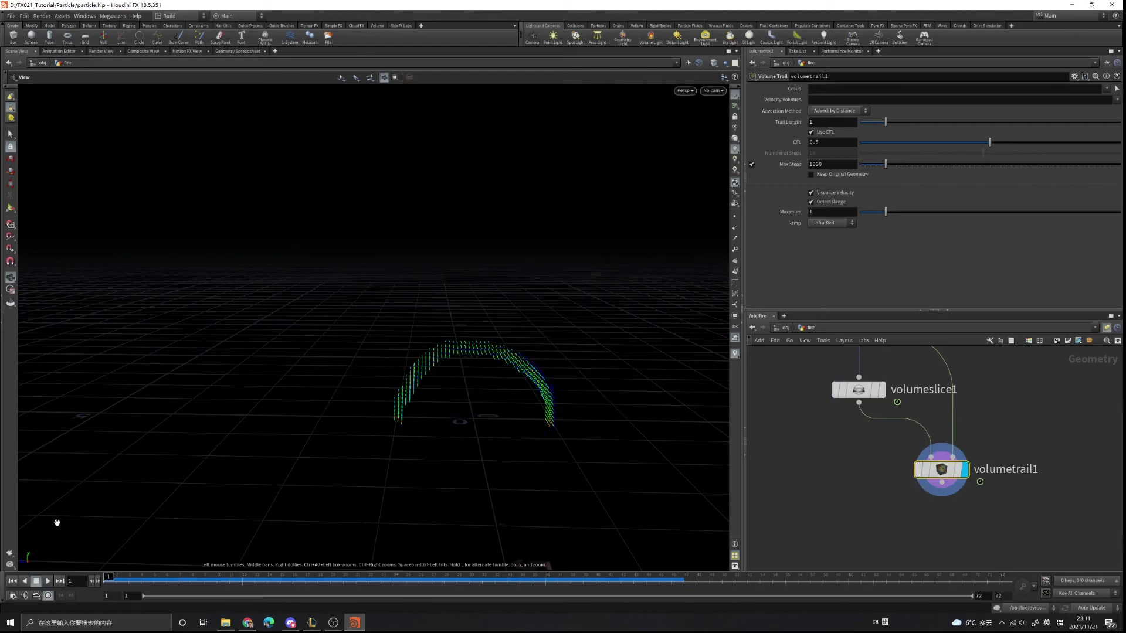
pyautogui.click(48, 582)
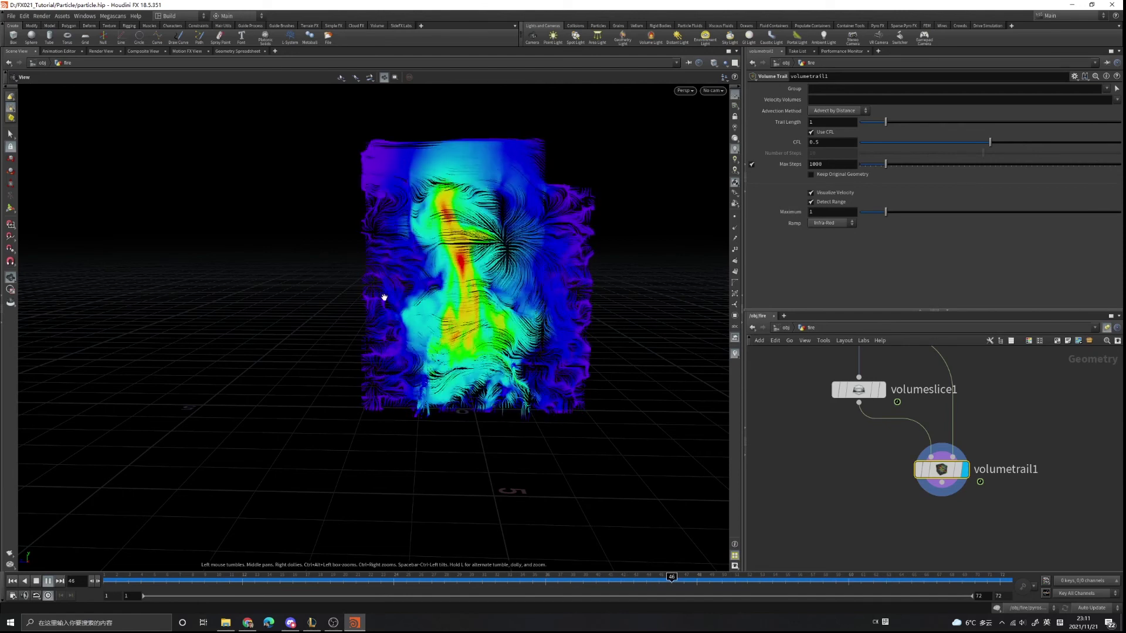
pyautogui.click(47, 581)
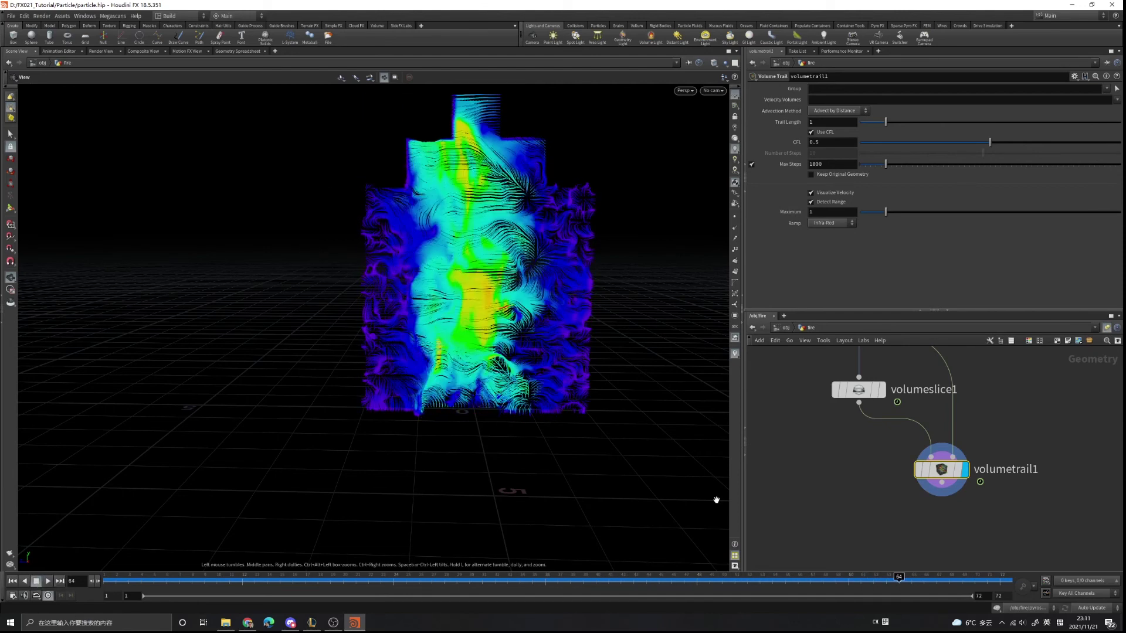
# Step: Move the volume slice and volume trail nodes together off to one side of the pyro solver
pyautogui.moveTo(830, 460); pyautogui.dragTo(832, 490, button='middle')
pyautogui.scroll(-1, 832, 489)
pyautogui.moveTo(801, 419); pyautogui.dragTo(975, 534)
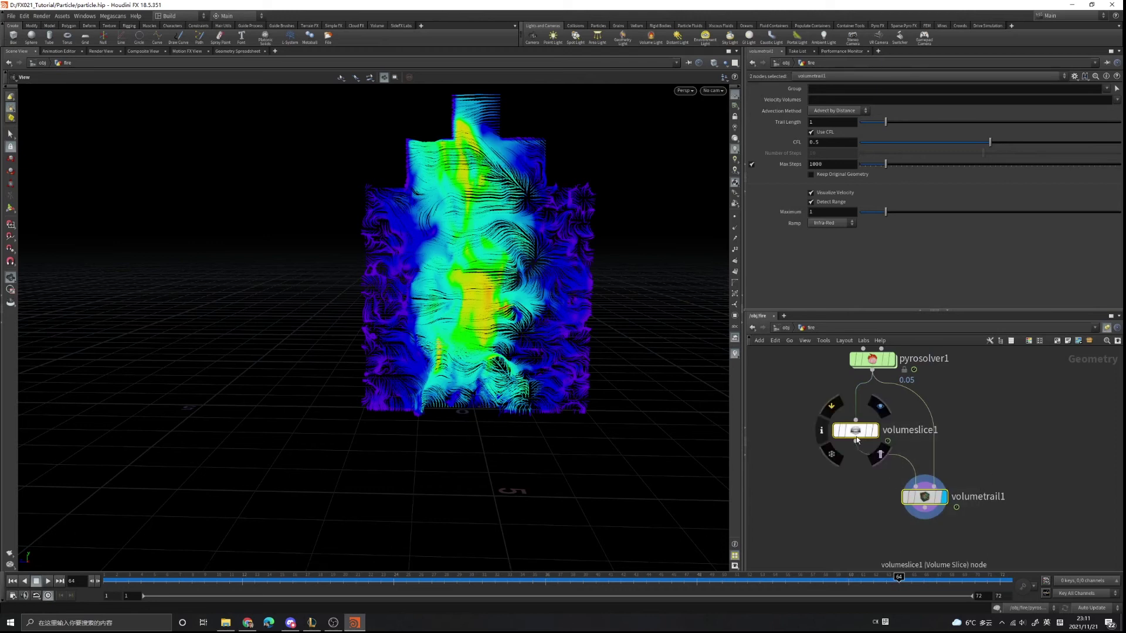
pyautogui.moveTo(856, 437); pyautogui.dragTo(975, 472)
pyautogui.moveTo(833, 405); pyautogui.dragTo(848, 456, button='middle')
pyautogui.click(848, 456)
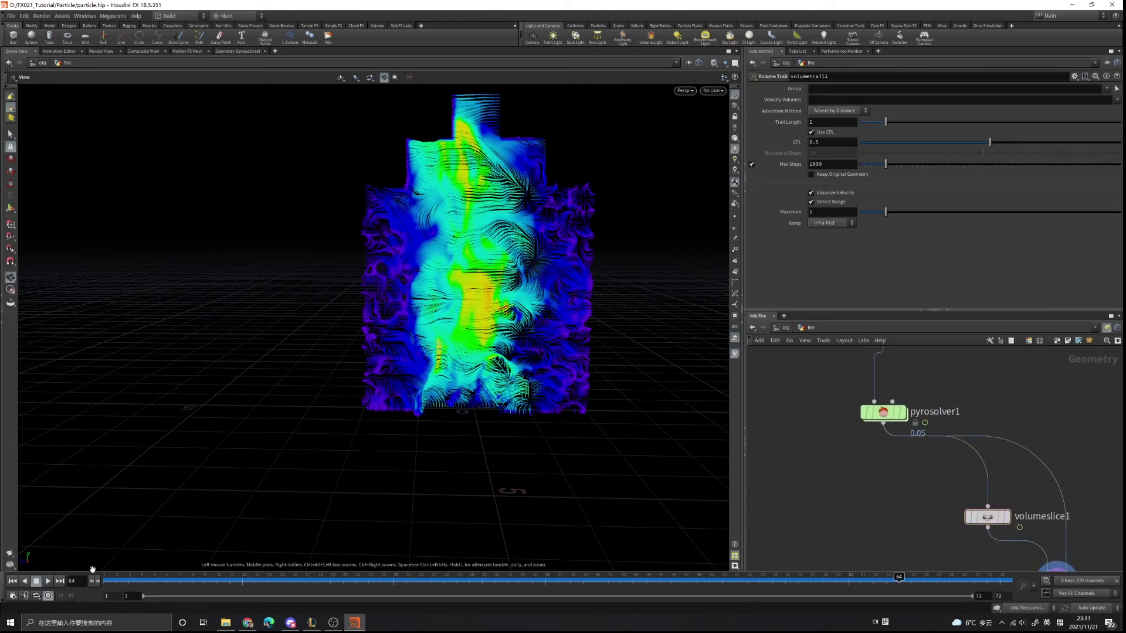
# Step: Display the pyro solver at the first frame and examine its node info for the exported volumes
pyautogui.click(12, 581)
pyautogui.moveTo(801, 390); pyautogui.dragTo(944, 432)
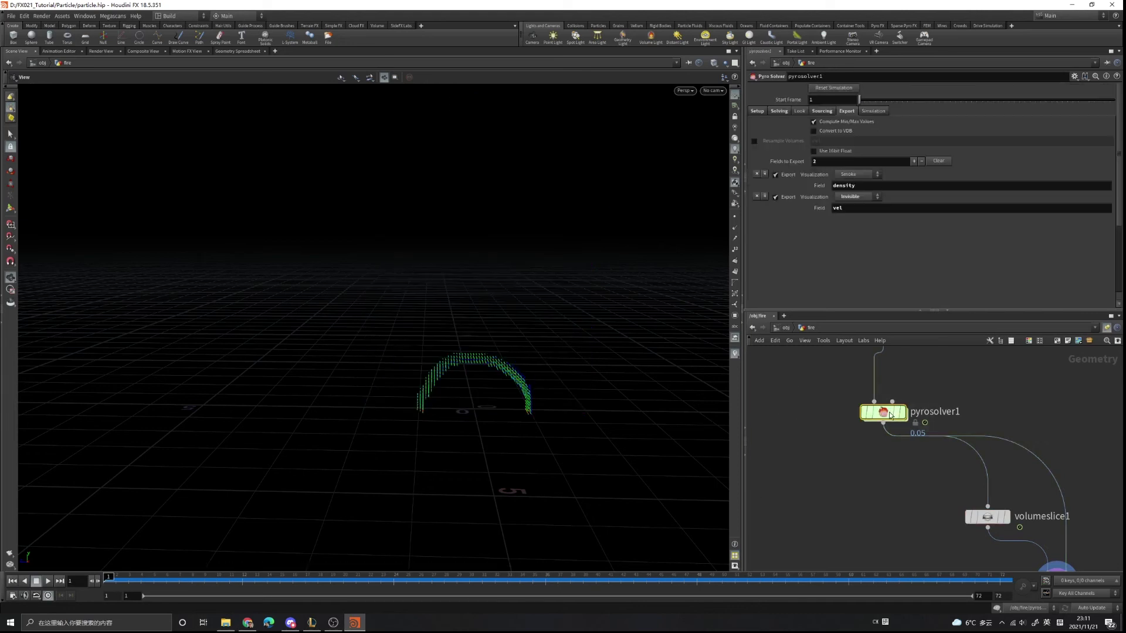
pyautogui.click(901, 413)
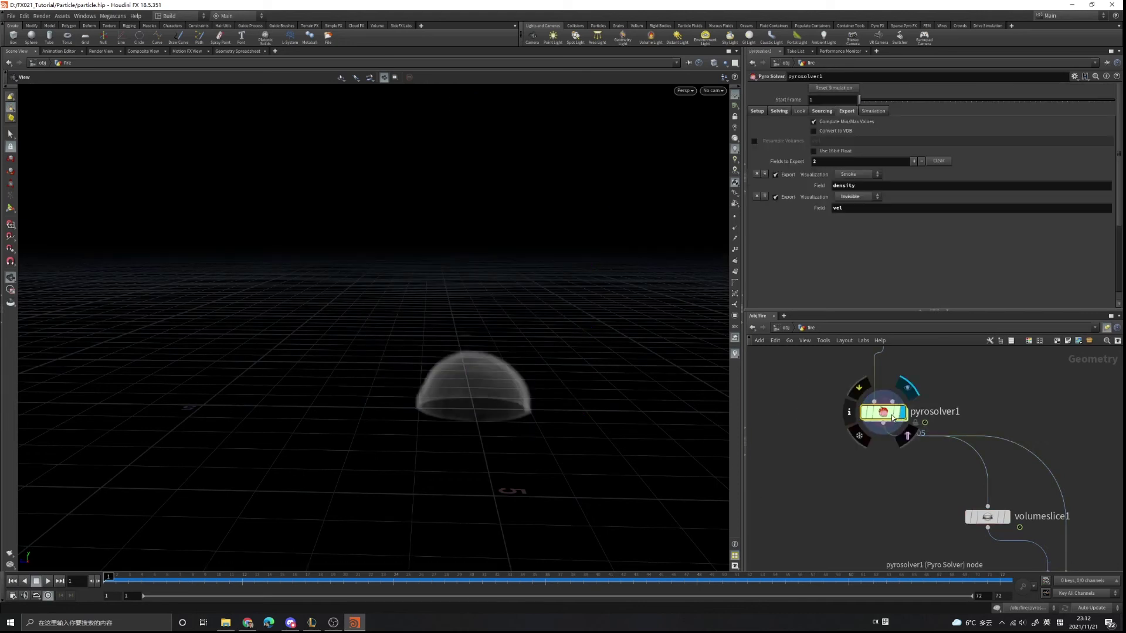
pyautogui.click(849, 412)
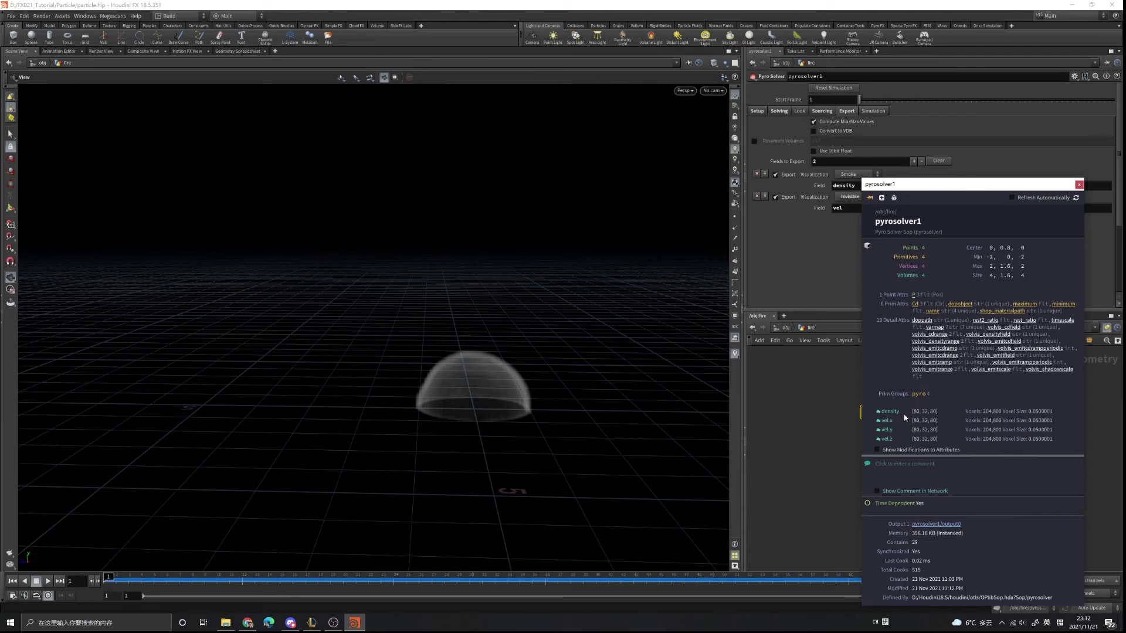
pyautogui.click(811, 437)
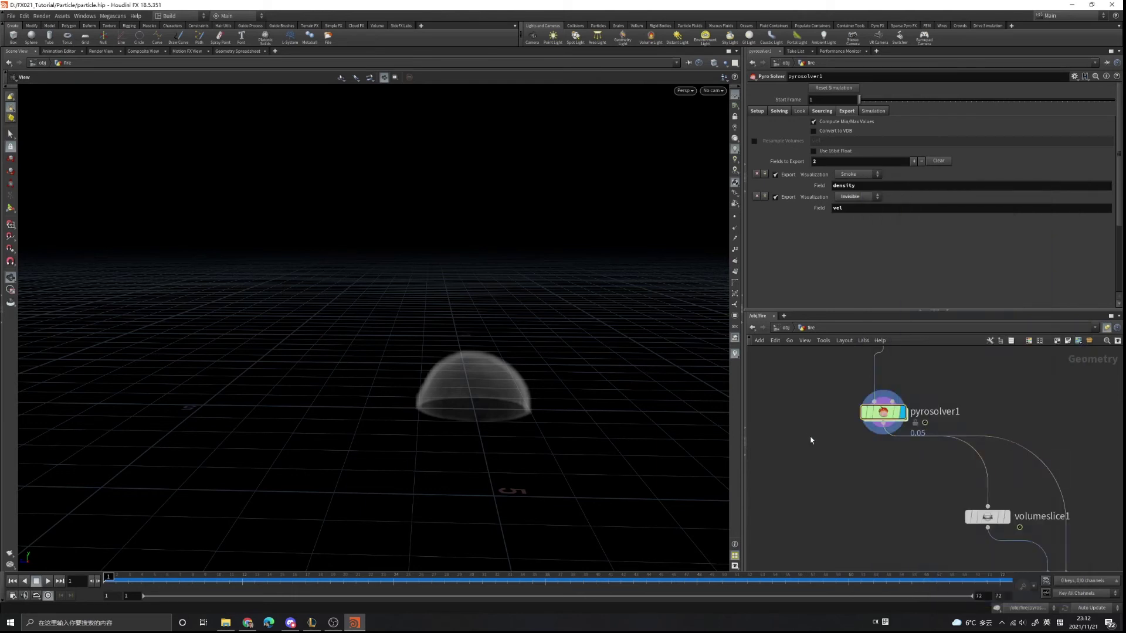
pyautogui.moveTo(823, 485); pyautogui.dragTo(828, 452, button='middle')
pyautogui.press('Tab')
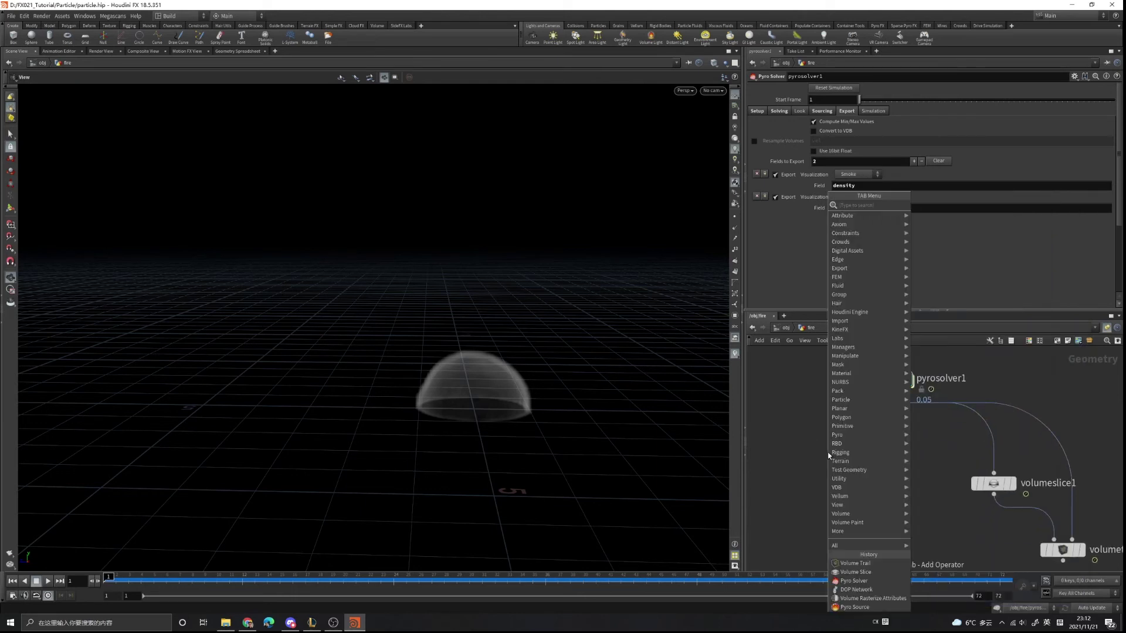
pyautogui.write('blast')
pyautogui.press('Return')
pyautogui.click(827, 451)
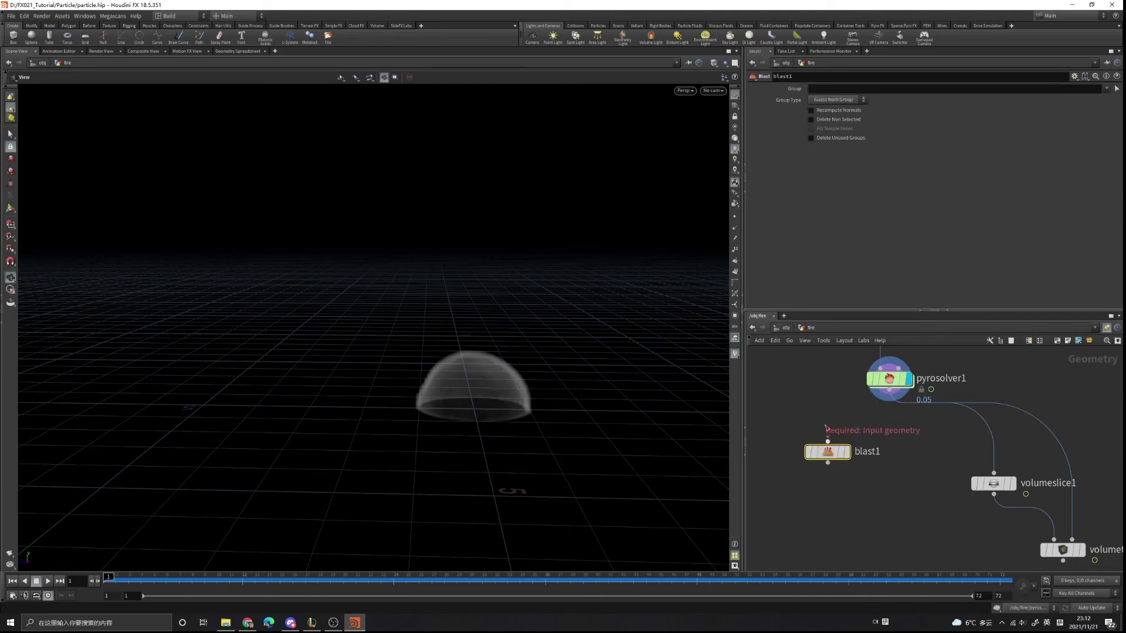
pyautogui.moveTo(889, 401); pyautogui.dragTo(844, 451)
pyautogui.click(847, 452)
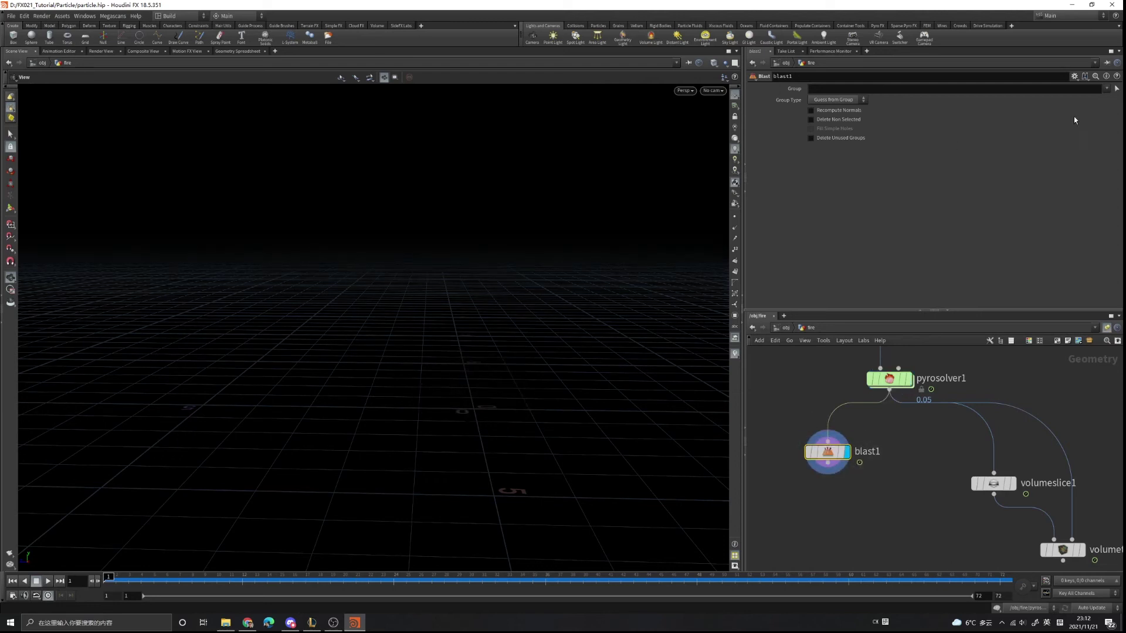
pyautogui.click(1106, 89)
pyautogui.click(1094, 112)
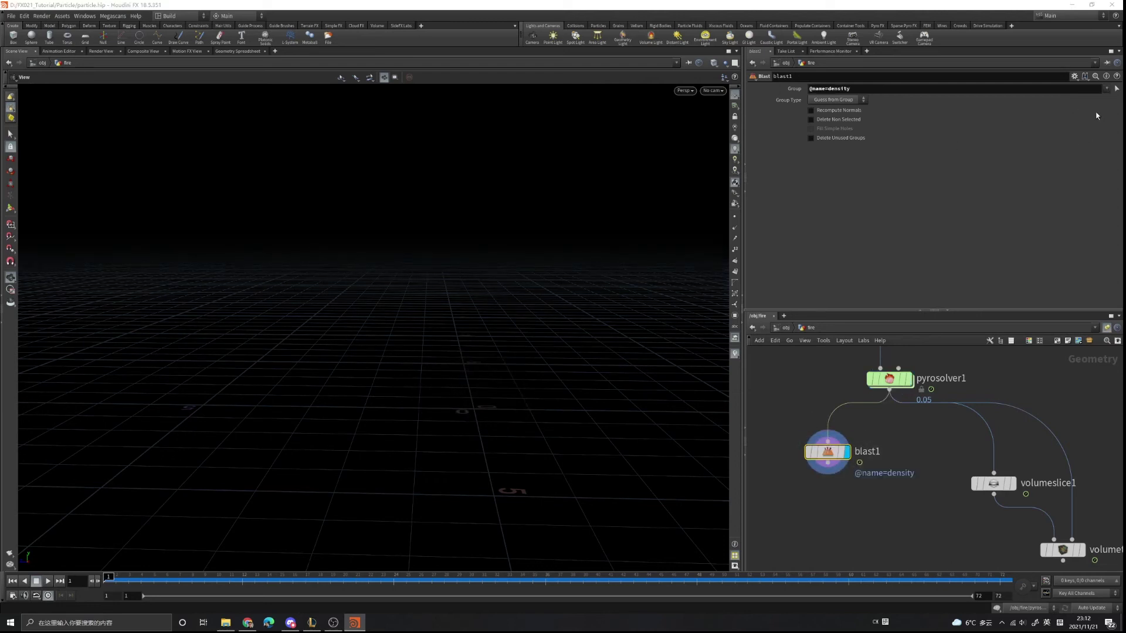
# Step: Add a Null node fed by the density Blast, name it VEL_OUT, and save the scene
pyautogui.scroll(-2, 834, 470)
pyautogui.press('Tab')
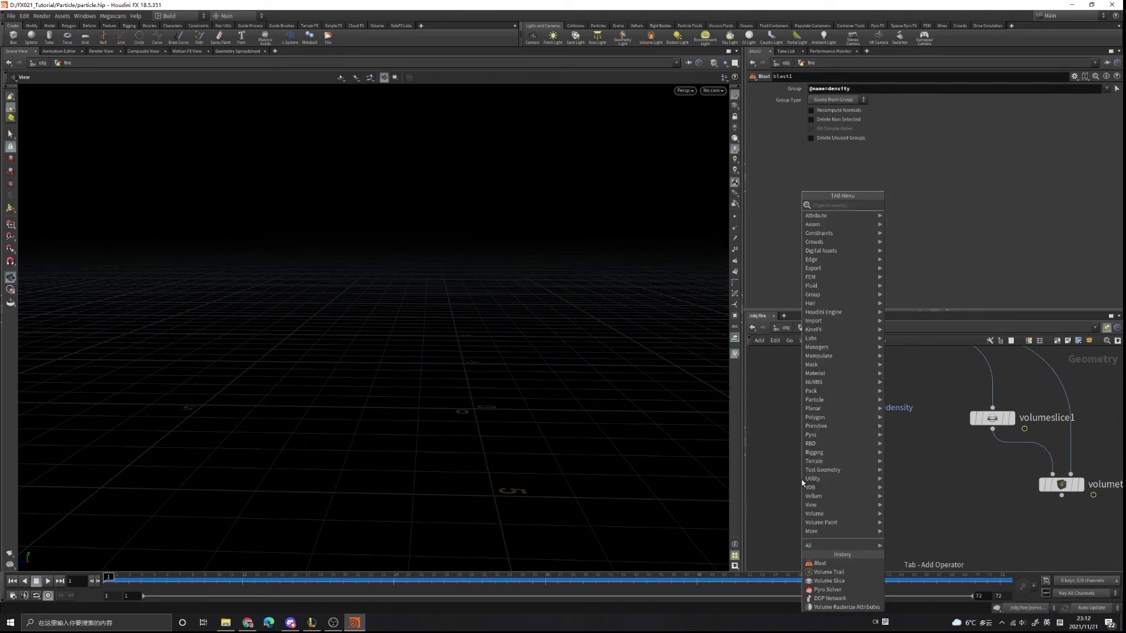
pyautogui.write('null')
pyautogui.press('Return')
pyautogui.click(817, 496)
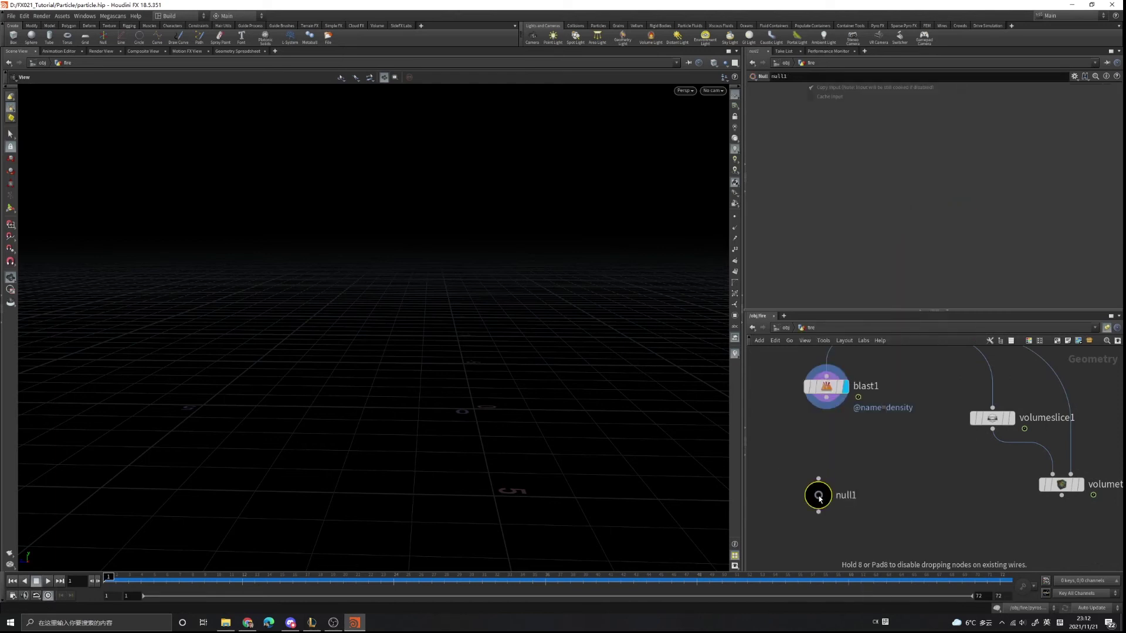
pyautogui.moveTo(826, 397); pyautogui.dragTo(818, 478)
pyautogui.doubleClick(842, 496)
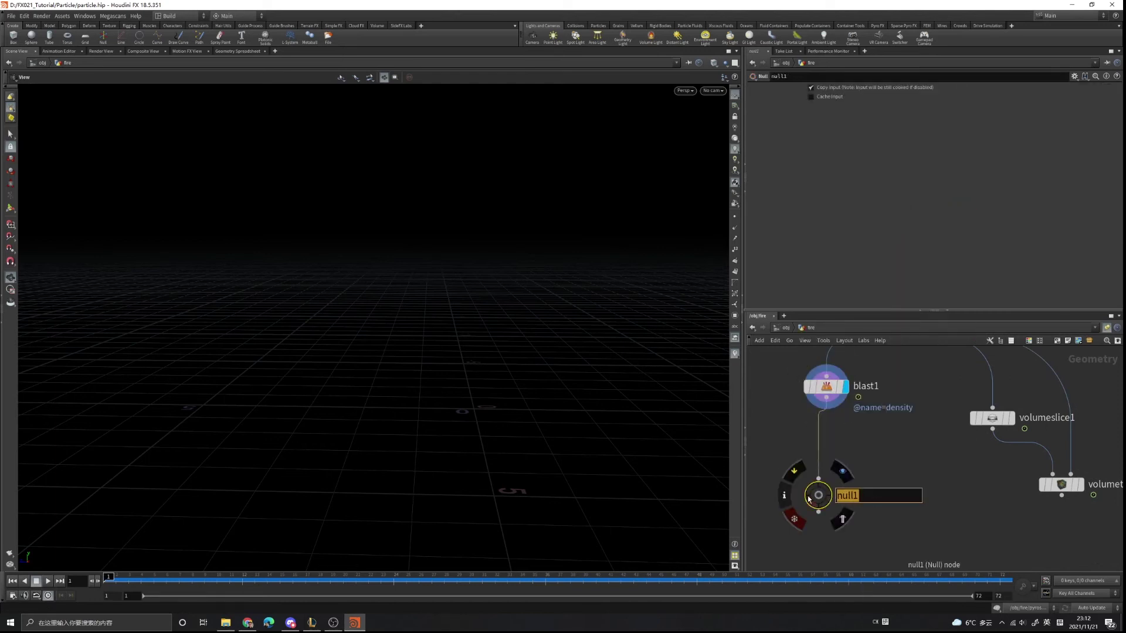
pyautogui.write('VEL_OUT')
pyautogui.press('Return')
pyautogui.hotkey('ctrl', 's')
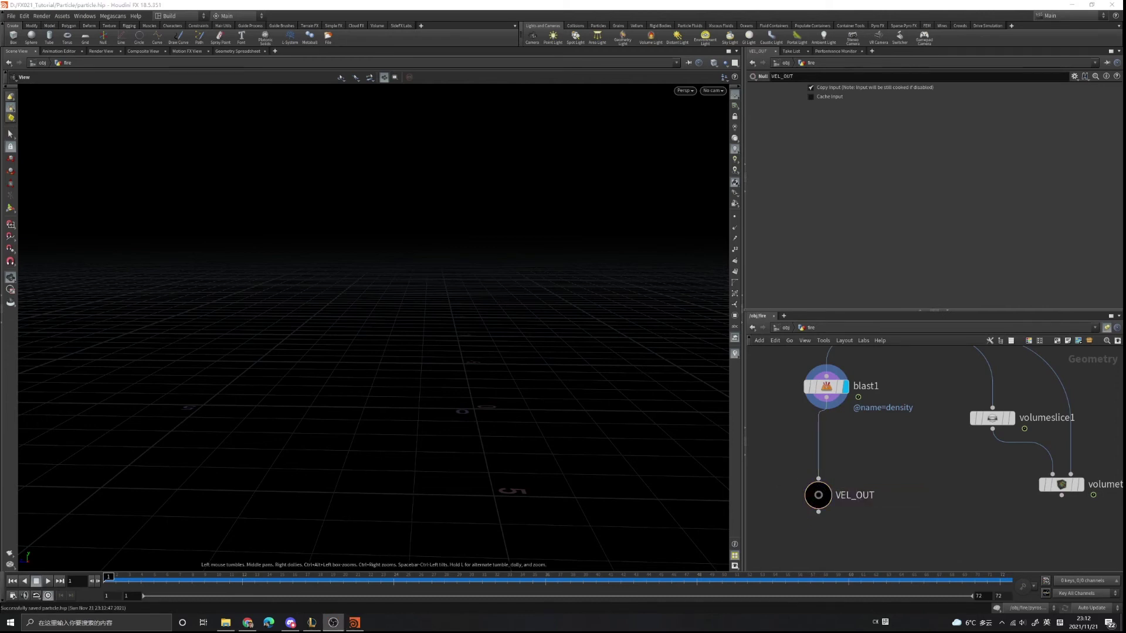
# Step: Copy the VEL_OUT node and, at object level, arrange the fire and particle objects side by side below source
pyautogui.moveTo(772, 454); pyautogui.dragTo(887, 531)
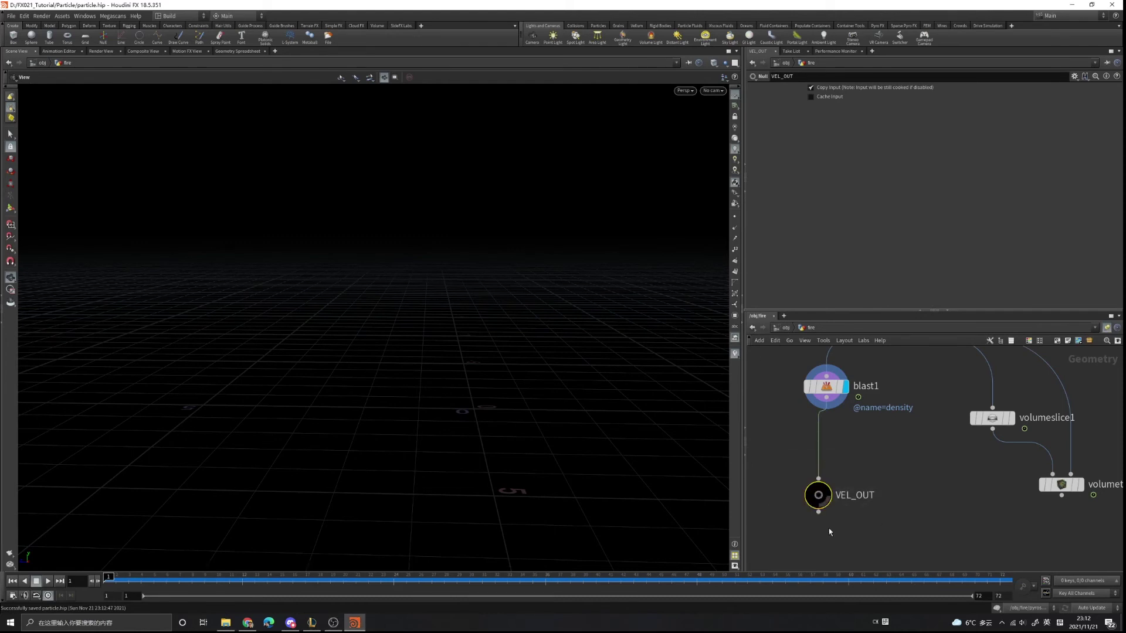
pyautogui.hotkey('ctrl', 'c')
pyautogui.press('u')
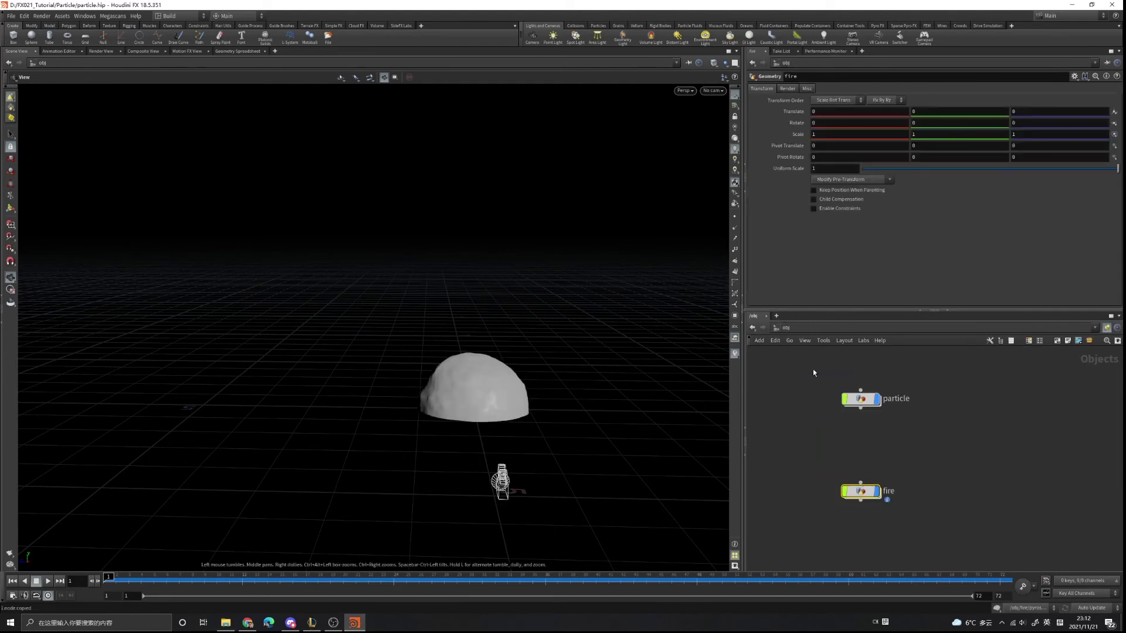
pyautogui.scroll(-1, 917, 455)
pyautogui.moveTo(919, 450); pyautogui.dragTo(879, 483, button='middle')
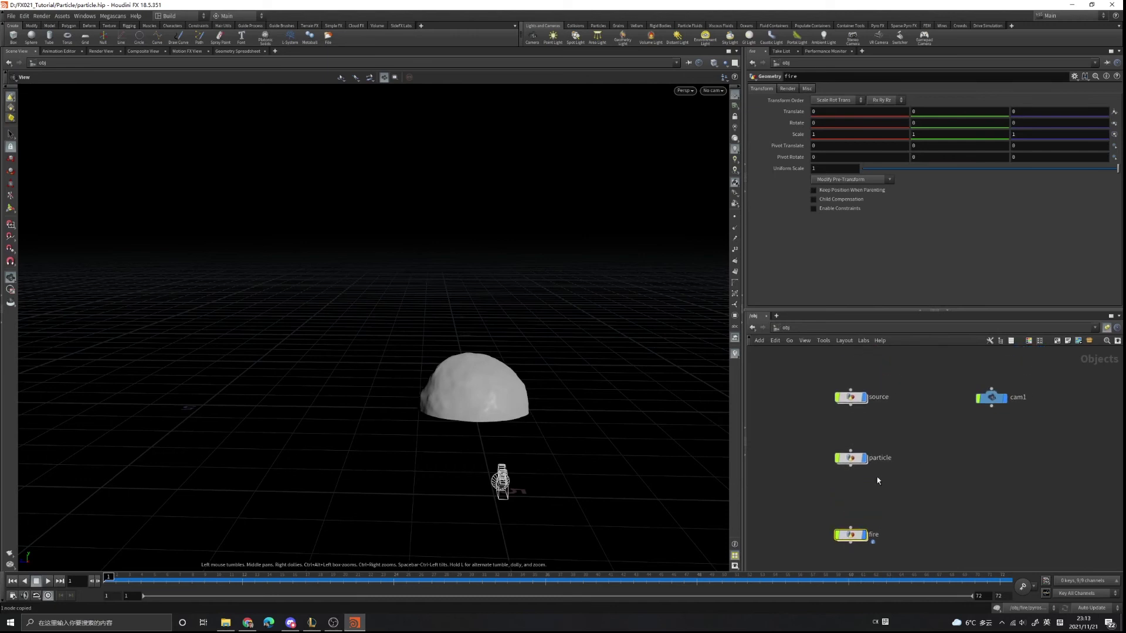
pyautogui.moveTo(853, 536)
pyautogui.mouseDown()
pyautogui.moveTo(938, 514)
pyautogui.moveTo(853, 434)
pyautogui.moveTo(911, 480)
pyautogui.moveTo(918, 445)
pyautogui.mouseUp()
pyautogui.moveTo(818, 421)
pyautogui.mouseDown()
pyautogui.moveTo(959, 470)
pyautogui.moveTo(922, 482)
pyautogui.mouseUp()
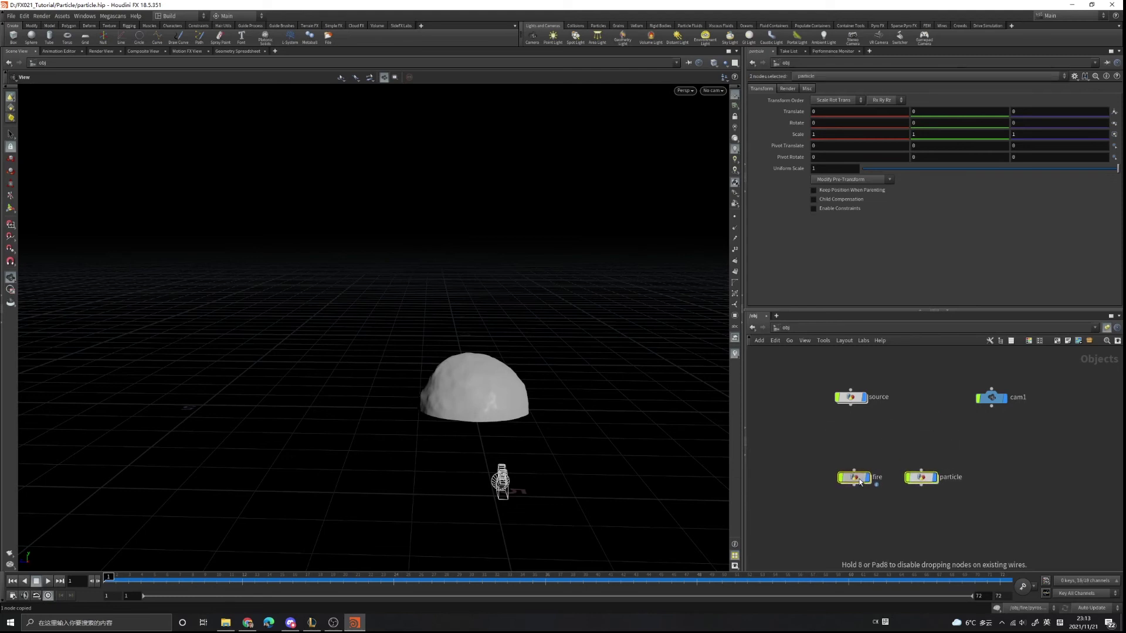
# Step: Inside the particle network, move set_vel, attribvop1, pointvelocity1 and switch1 off to one side and bypass all four
pyautogui.doubleClick(856, 479)
pyautogui.moveTo(768, 451); pyautogui.dragTo(912, 533)
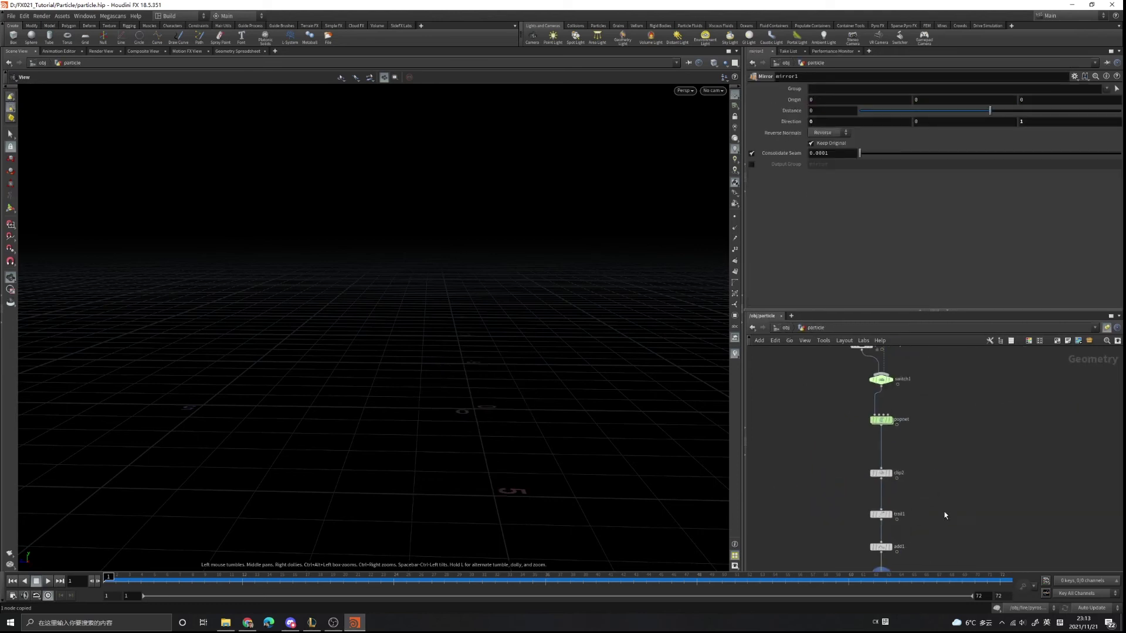
pyautogui.moveTo(948, 532); pyautogui.dragTo(925, 469, button='middle')
pyautogui.moveTo(897, 384); pyautogui.dragTo(894, 487, button='middle')
pyautogui.scroll(-2, 894, 487)
pyautogui.moveTo(903, 439); pyautogui.dragTo(894, 509, button='middle')
pyautogui.scroll(2, 893, 509)
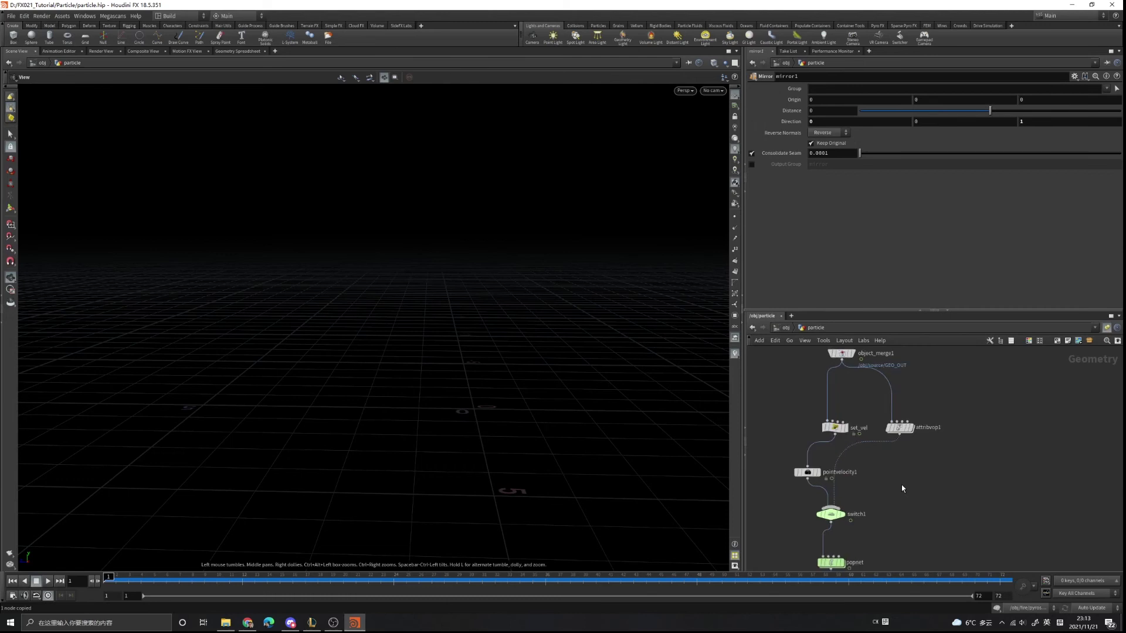
pyautogui.moveTo(798, 407); pyautogui.dragTo(984, 516)
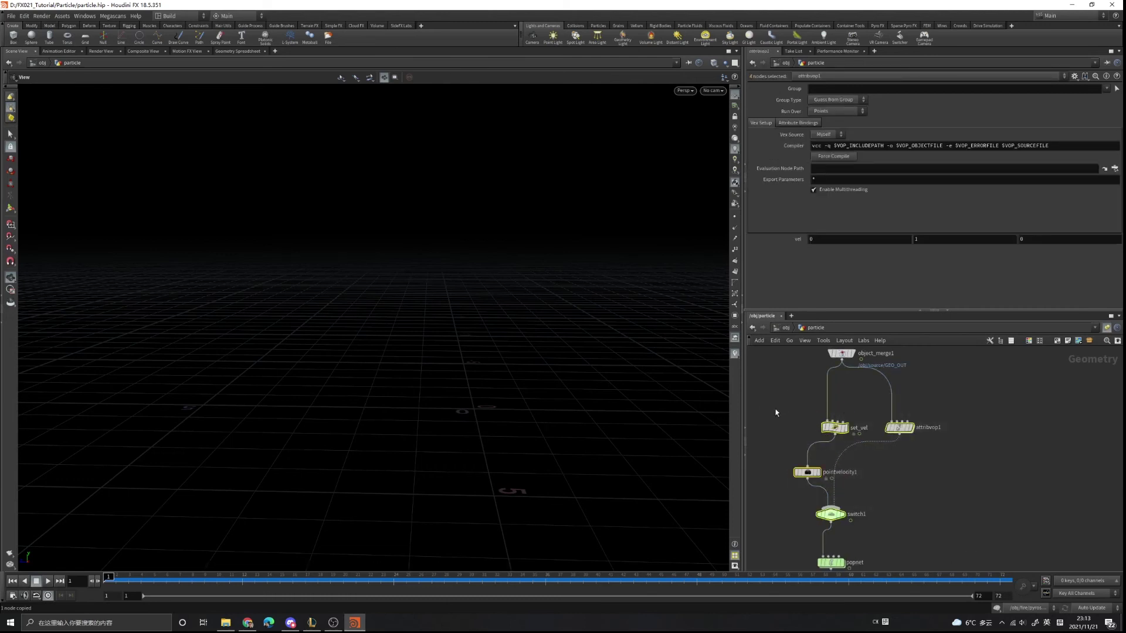
pyautogui.moveTo(786, 413); pyautogui.dragTo(994, 519)
pyautogui.moveTo(837, 433)
pyautogui.moveTo(832, 434); pyautogui.dragTo(966, 436)
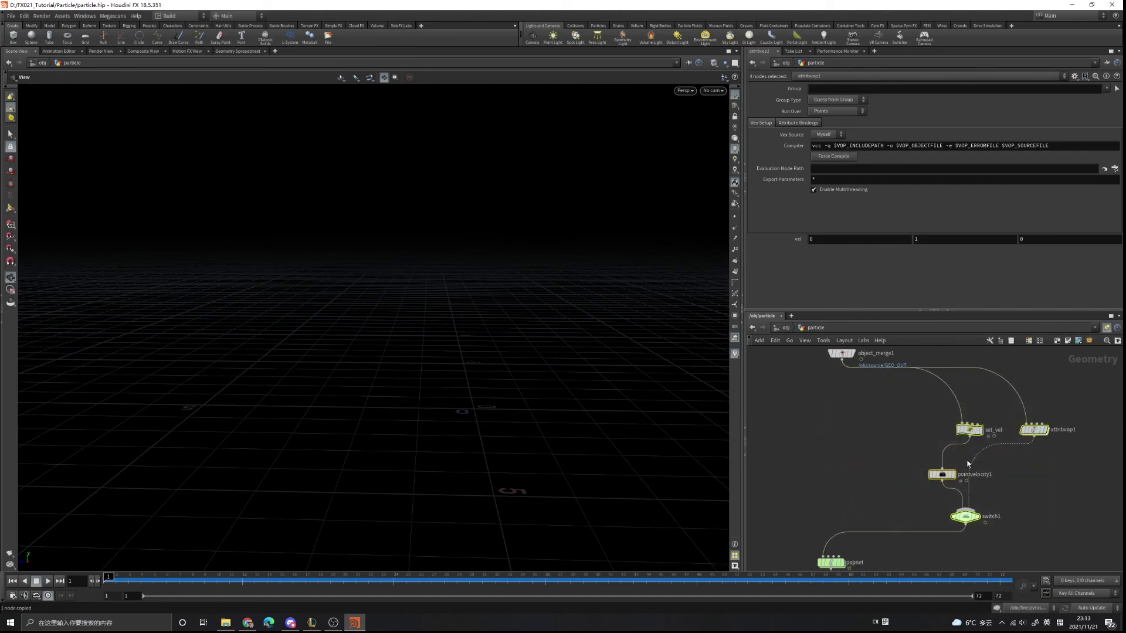
pyautogui.moveTo(969, 431)
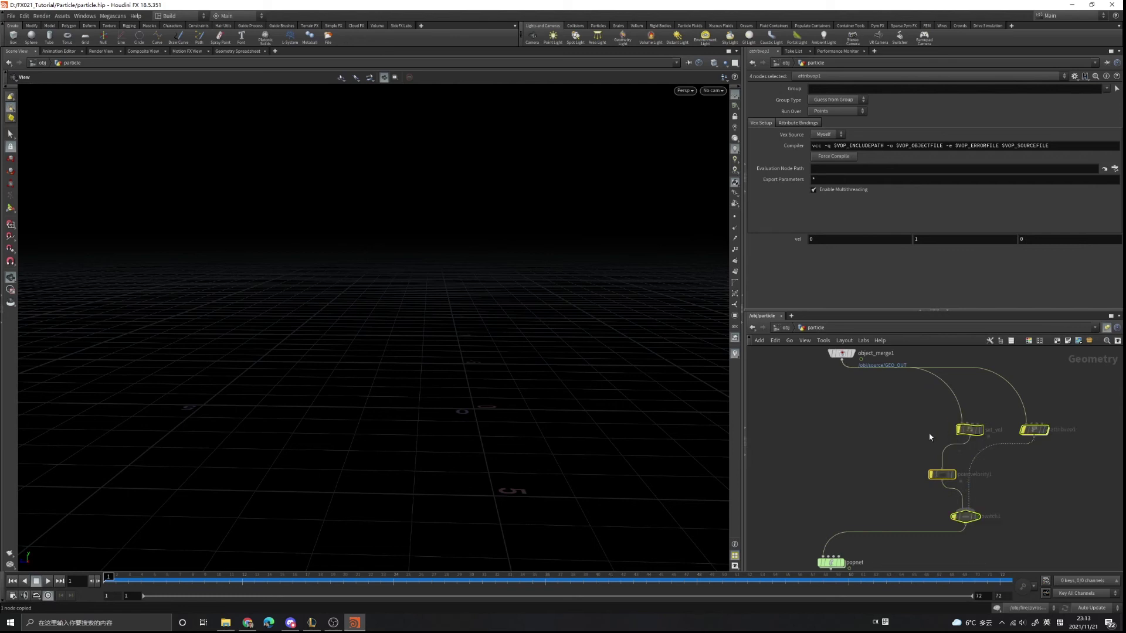
pyautogui.click(862, 466)
# Step: Add an Object Merge node above the popnet and set its Object 1 to /obj/fire/VEL_OUT
pyautogui.moveTo(862, 466); pyautogui.dragTo(866, 449, button='middle')
pyautogui.press('Tab')
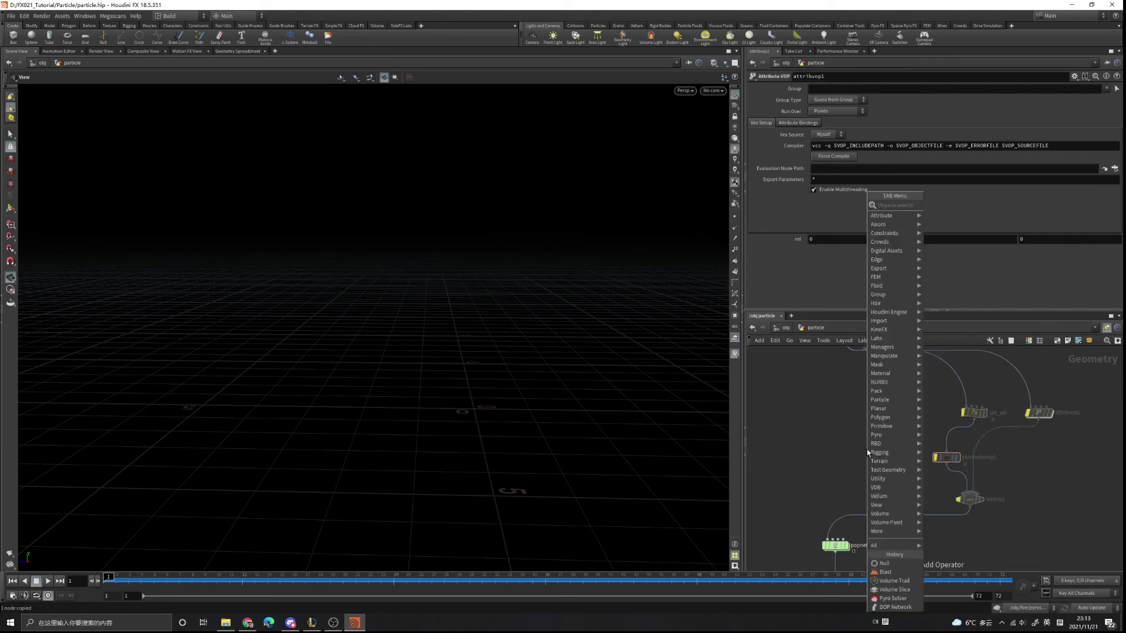
pyautogui.write('objectmerg')
pyautogui.press('Return')
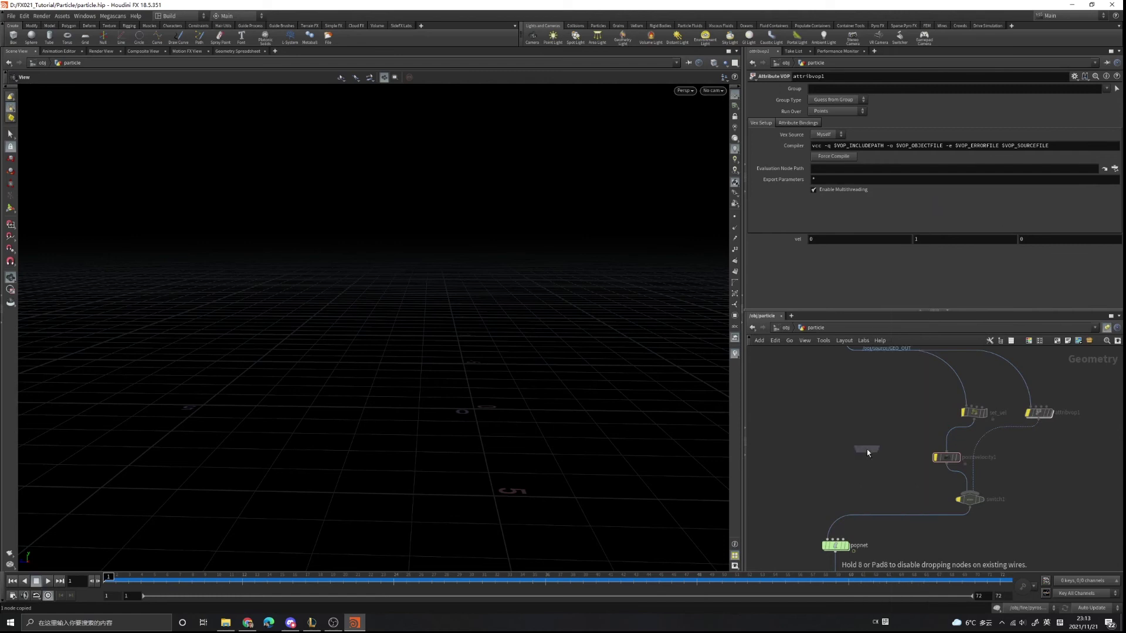
pyautogui.click(866, 449)
pyautogui.click(844, 112)
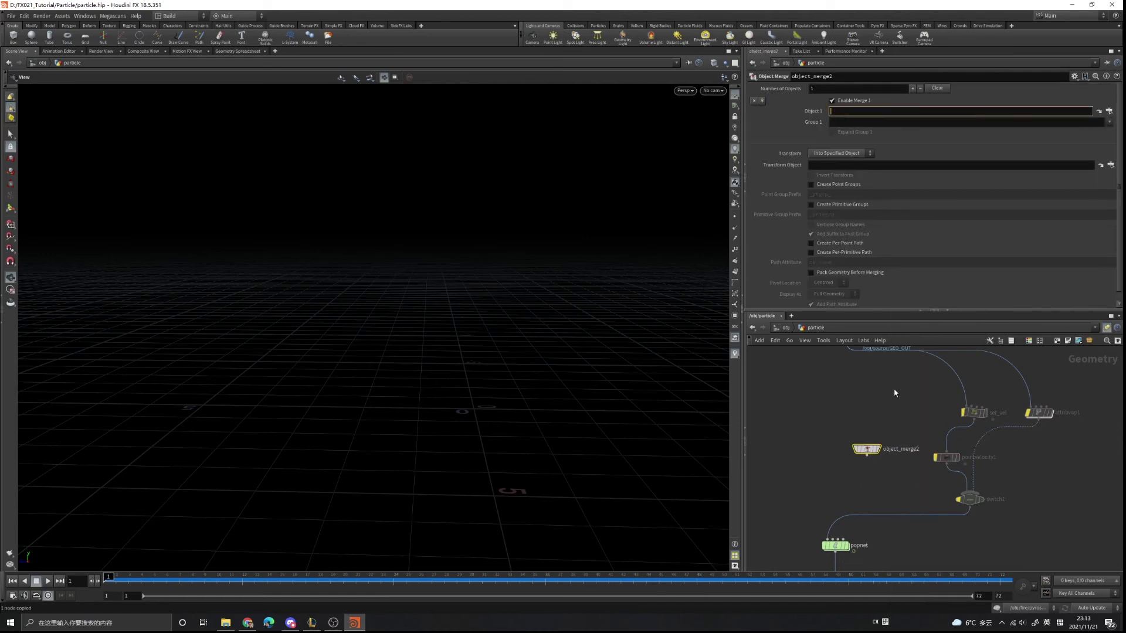
pyautogui.click(1109, 111)
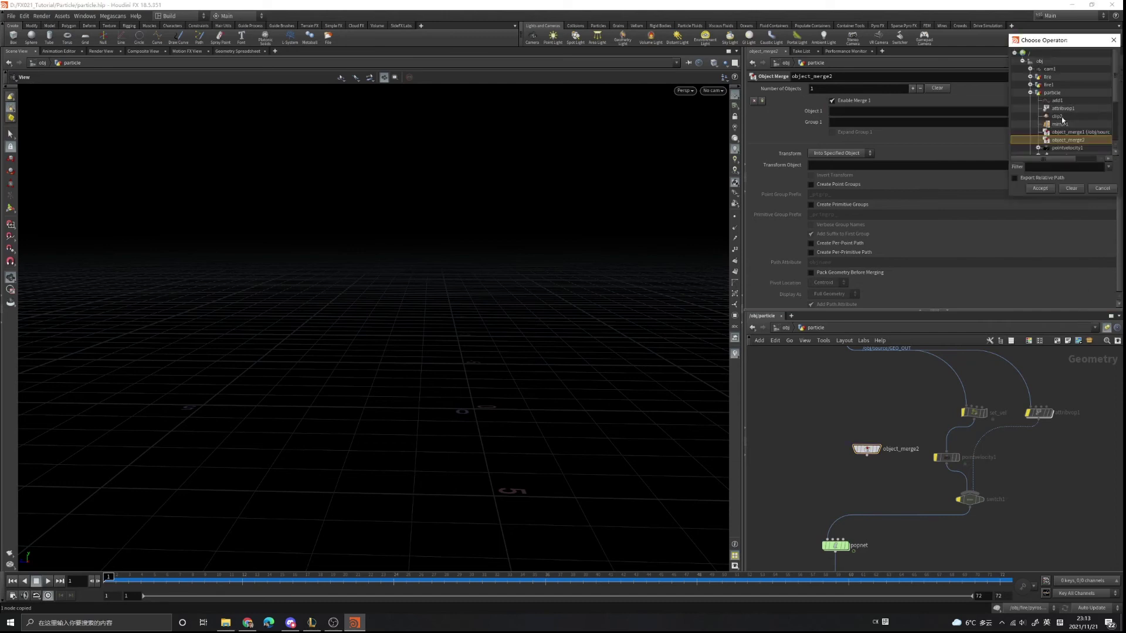
pyautogui.click(1029, 91)
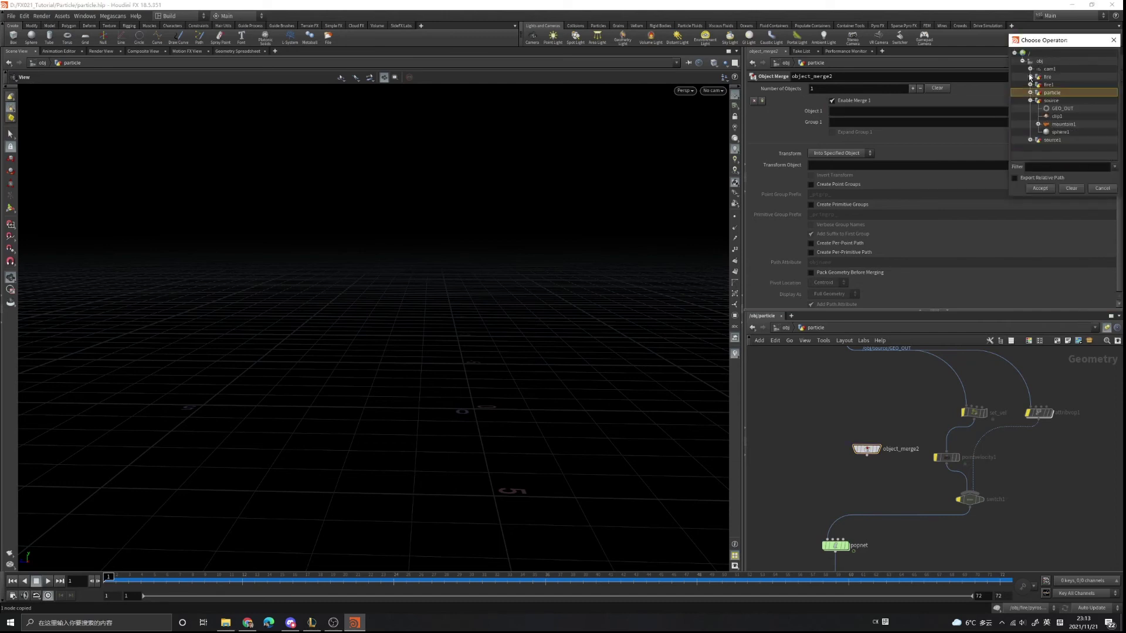
pyautogui.click(1028, 75)
pyautogui.click(1058, 85)
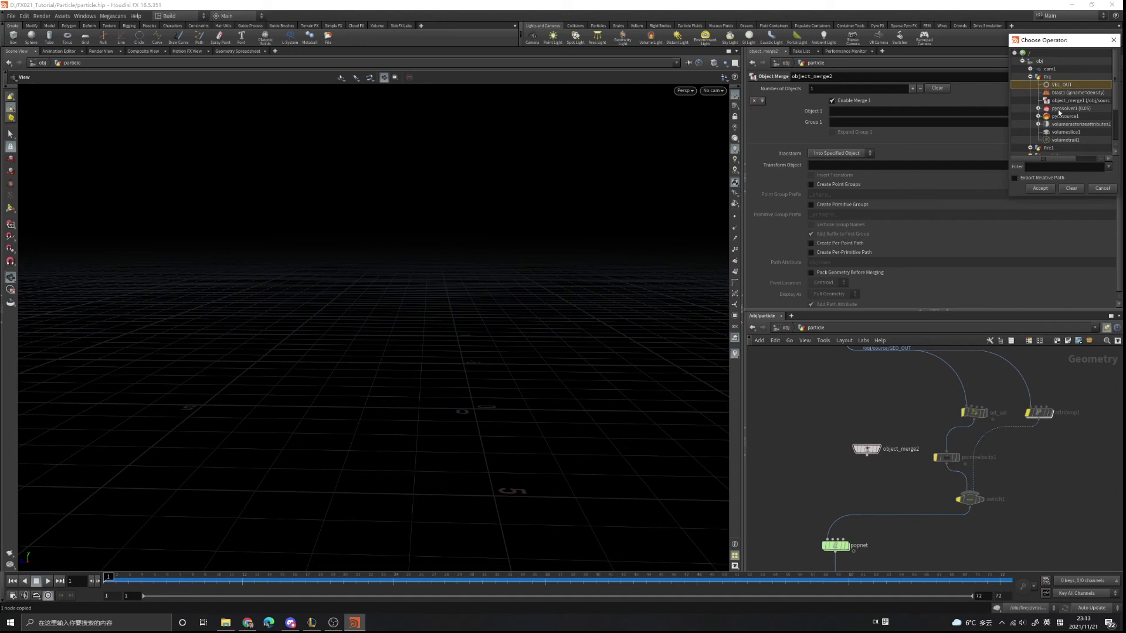
pyautogui.click(1044, 190)
pyautogui.moveTo(846, 403); pyautogui.dragTo(848, 424, button='middle')
pyautogui.moveTo(874, 469); pyautogui.dragTo(881, 459)
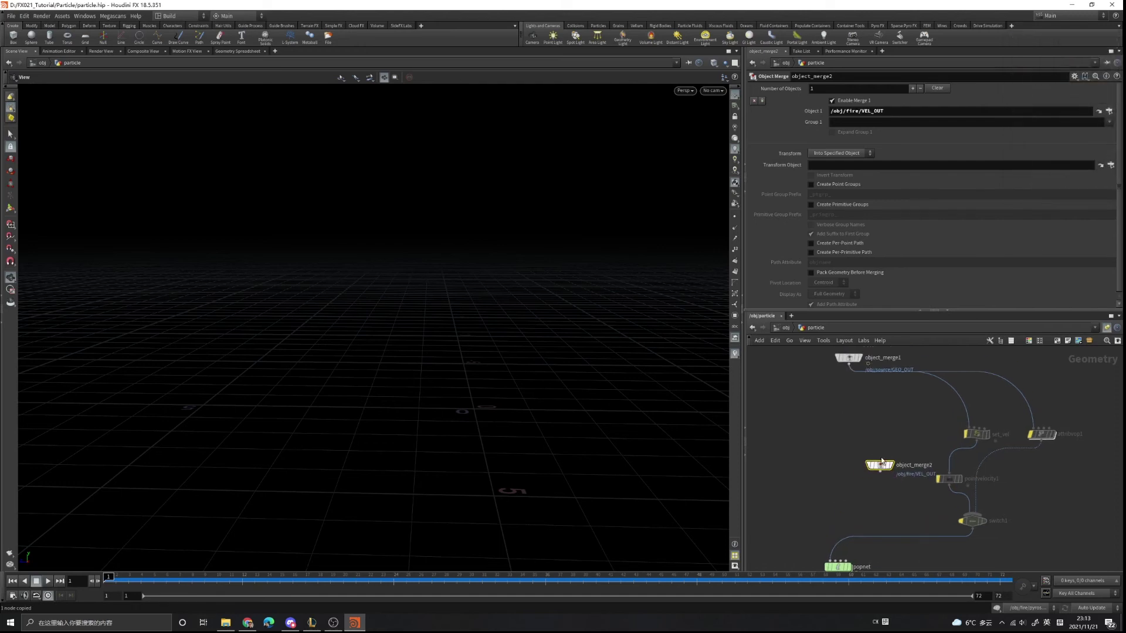
# Step: Check the contents of the fire network and return to the particle network
pyautogui.press('u')
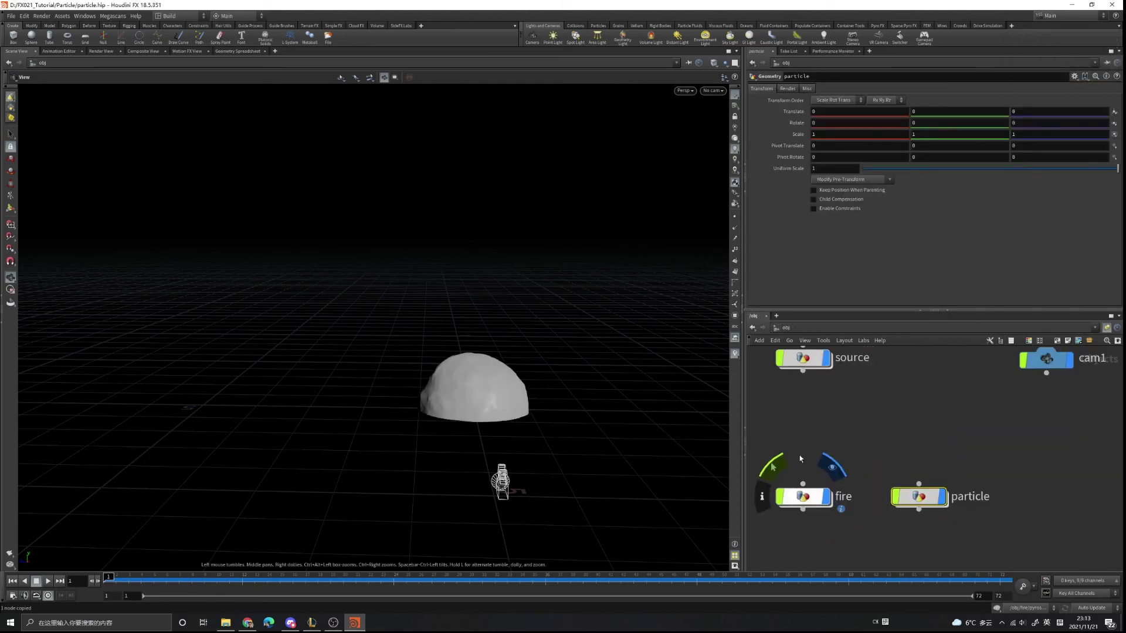
pyautogui.doubleClick(802, 496)
pyautogui.press('u')
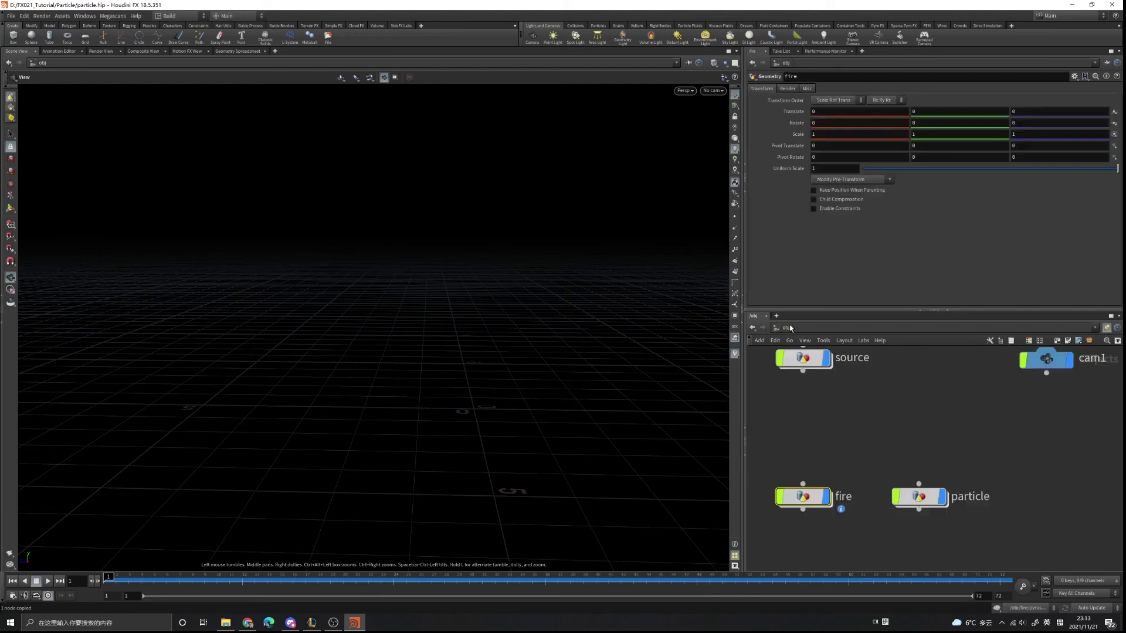
pyautogui.doubleClick(925, 496)
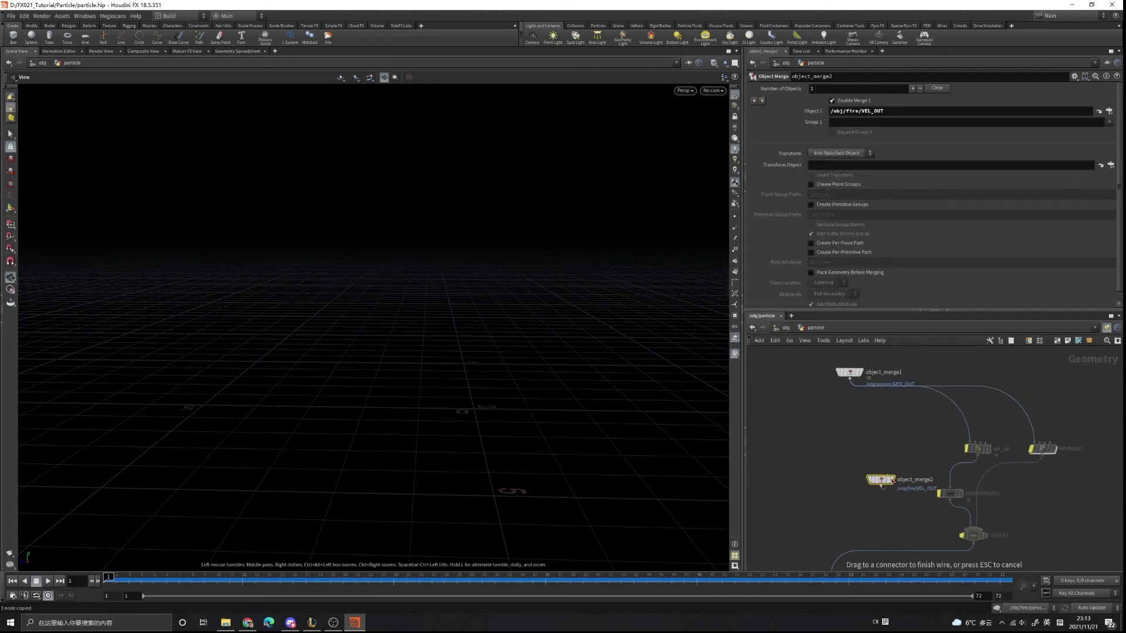
# Step: Wire object_merge1 directly into the popnet's first input and object_merge2 into its second input, then display the popnet
pyautogui.moveTo(877, 499); pyautogui.dragTo(892, 421, button='middle')
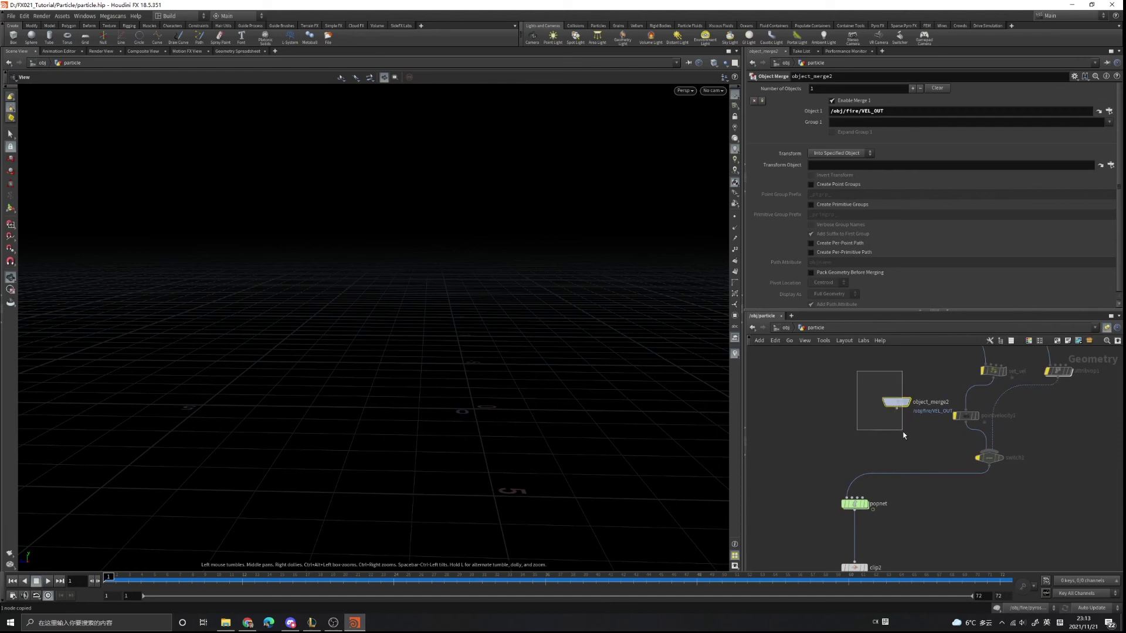
pyautogui.moveTo(902, 416)
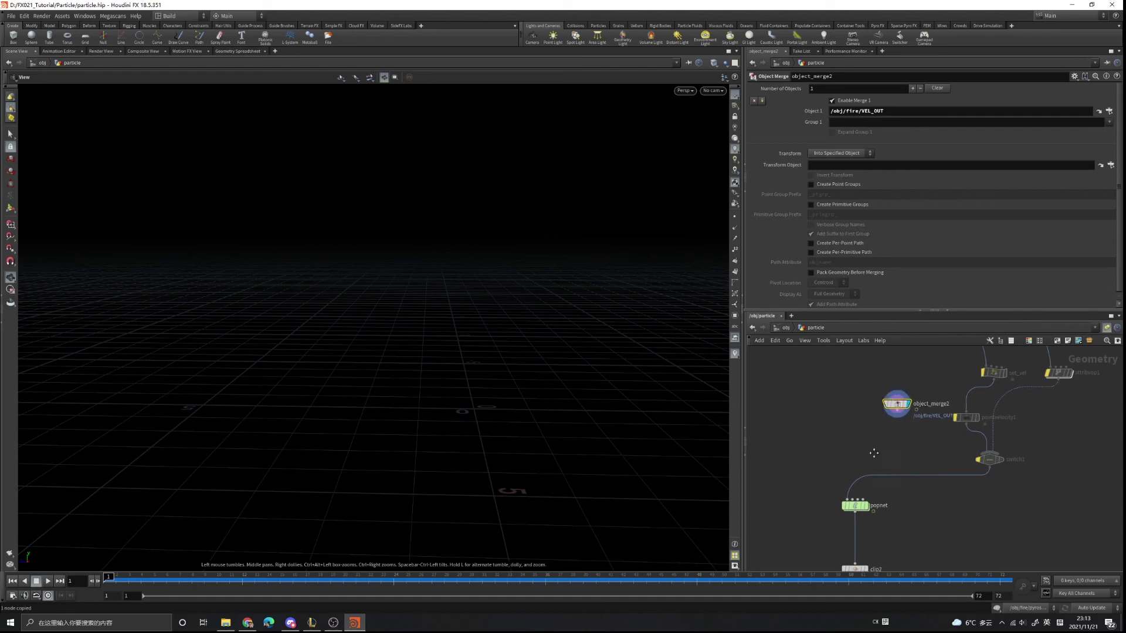
pyautogui.moveTo(854, 382); pyautogui.dragTo(865, 436, button='middle')
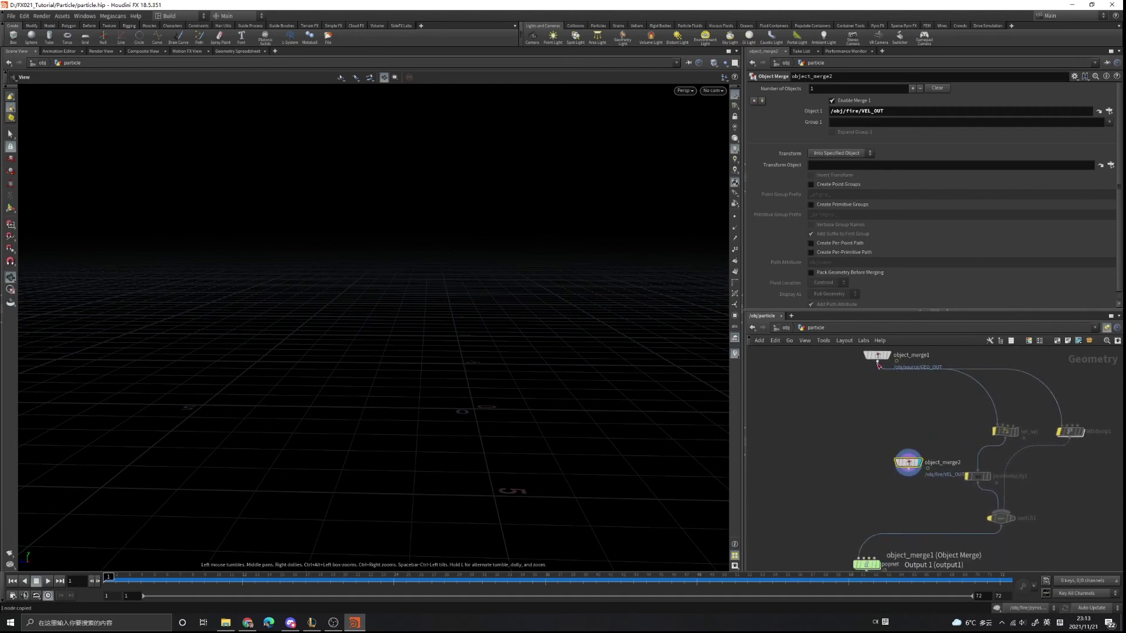
pyautogui.moveTo(911, 472); pyautogui.dragTo(914, 437, button='middle')
pyautogui.moveTo(911, 433); pyautogui.dragTo(865, 522)
pyautogui.moveTo(848, 495); pyautogui.dragTo(809, 459, button='middle')
pyautogui.click(884, 356)
pyautogui.click(876, 362)
pyautogui.click(864, 499)
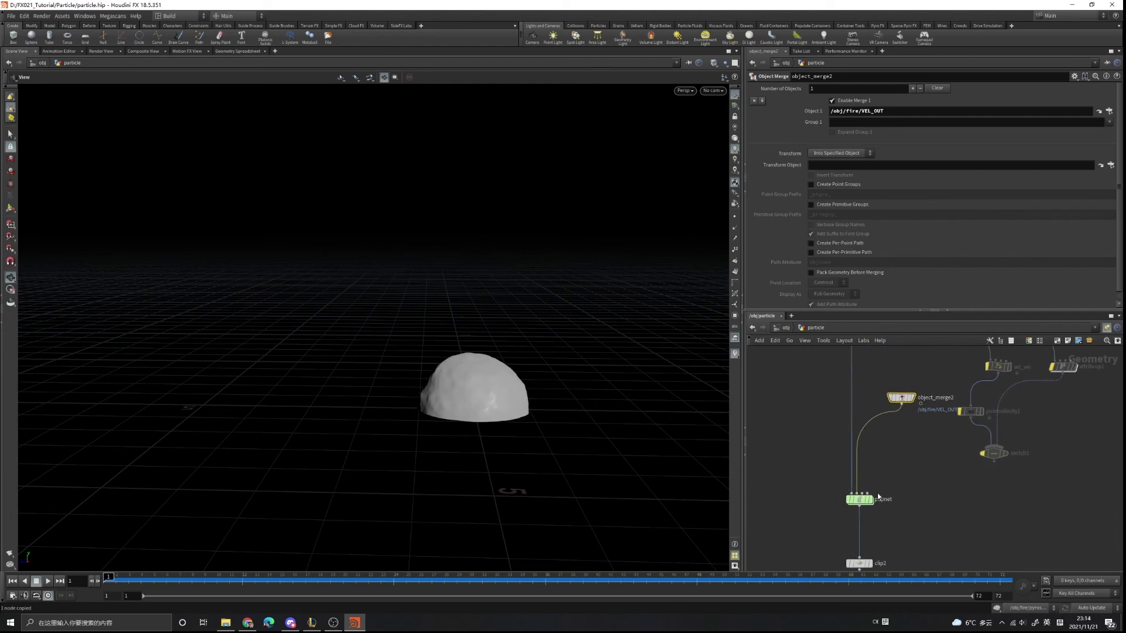
pyautogui.moveTo(877, 503)
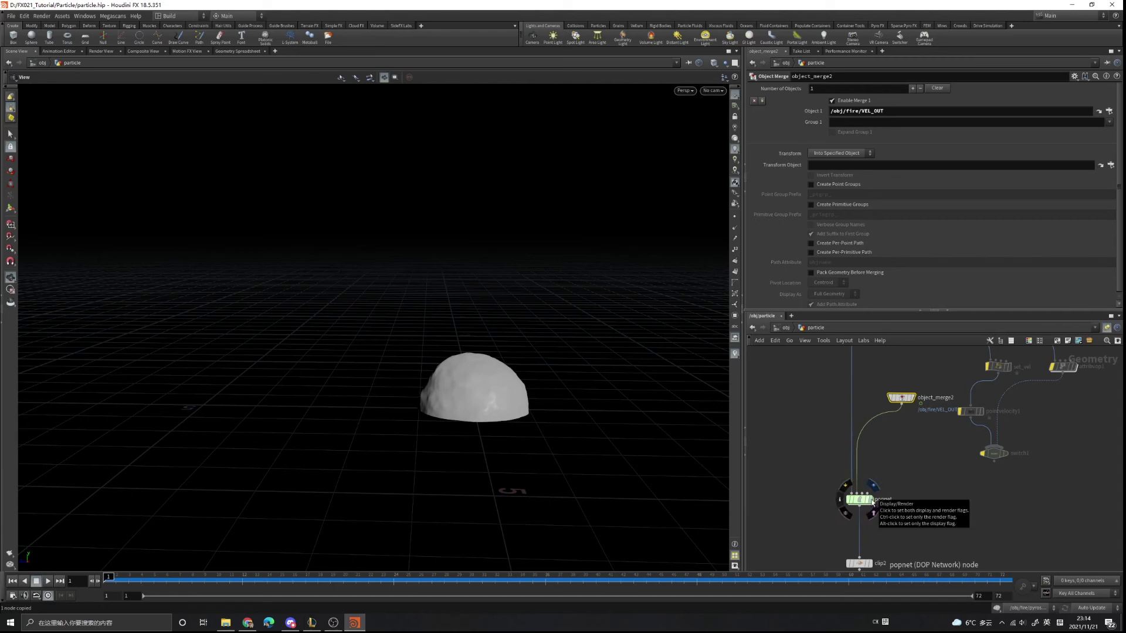
pyautogui.click(872, 502)
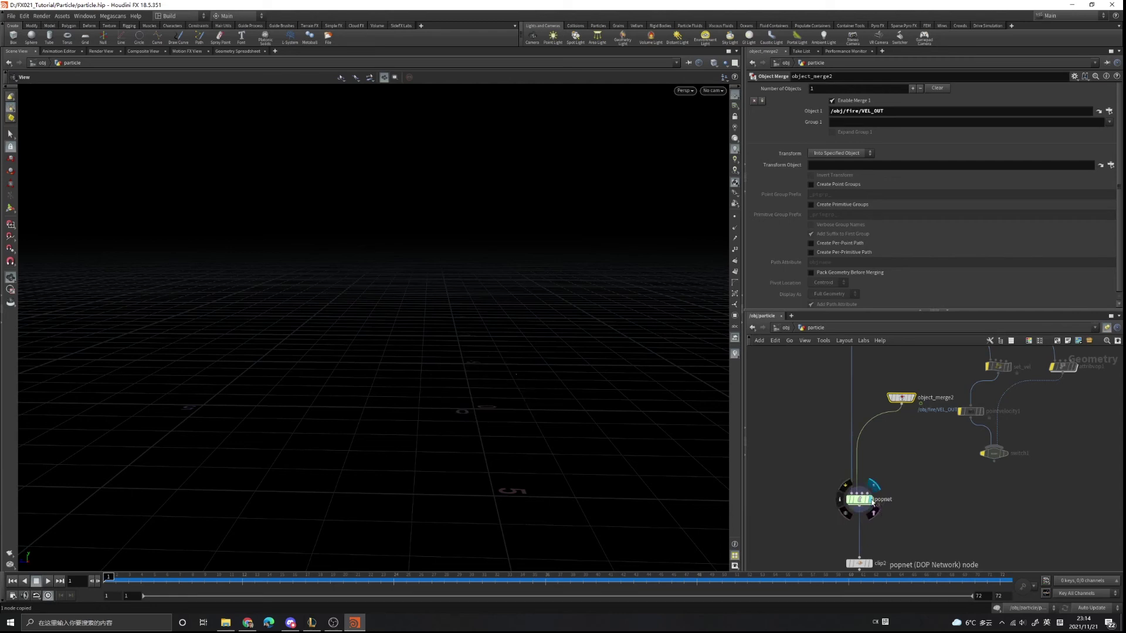
# Step: Examine the initial velocity attributes of source_first_input inside the popnet, then return to the bypassed velocity nodes in the particle network
pyautogui.doubleClick(860, 503)
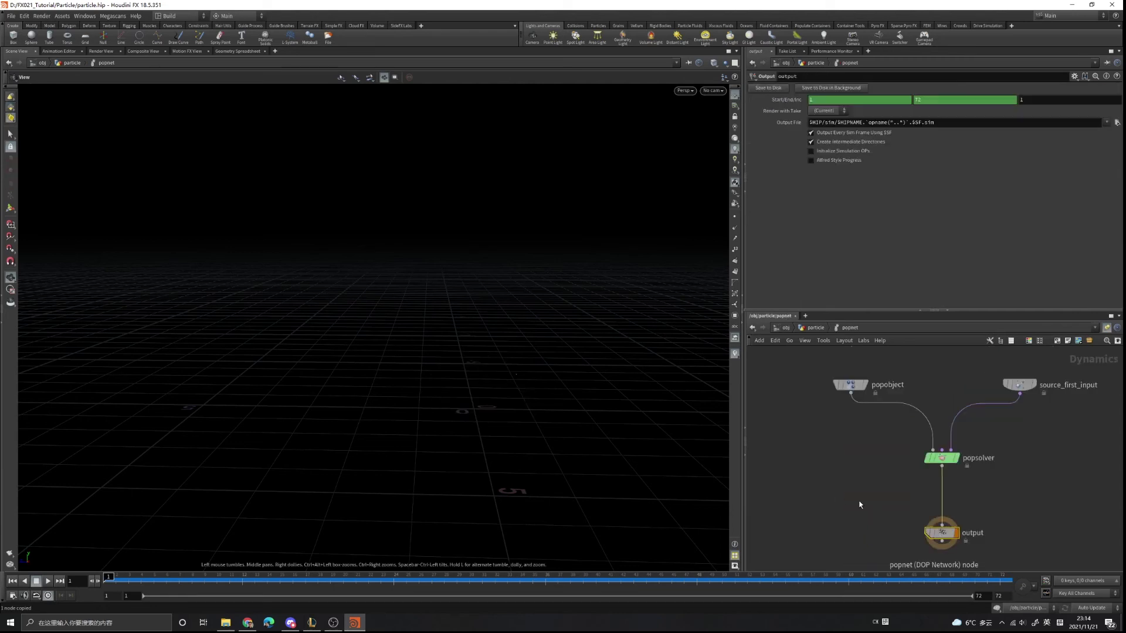
pyautogui.scroll(3, 908, 510)
pyautogui.moveTo(908, 509); pyautogui.dragTo(879, 535, button='middle')
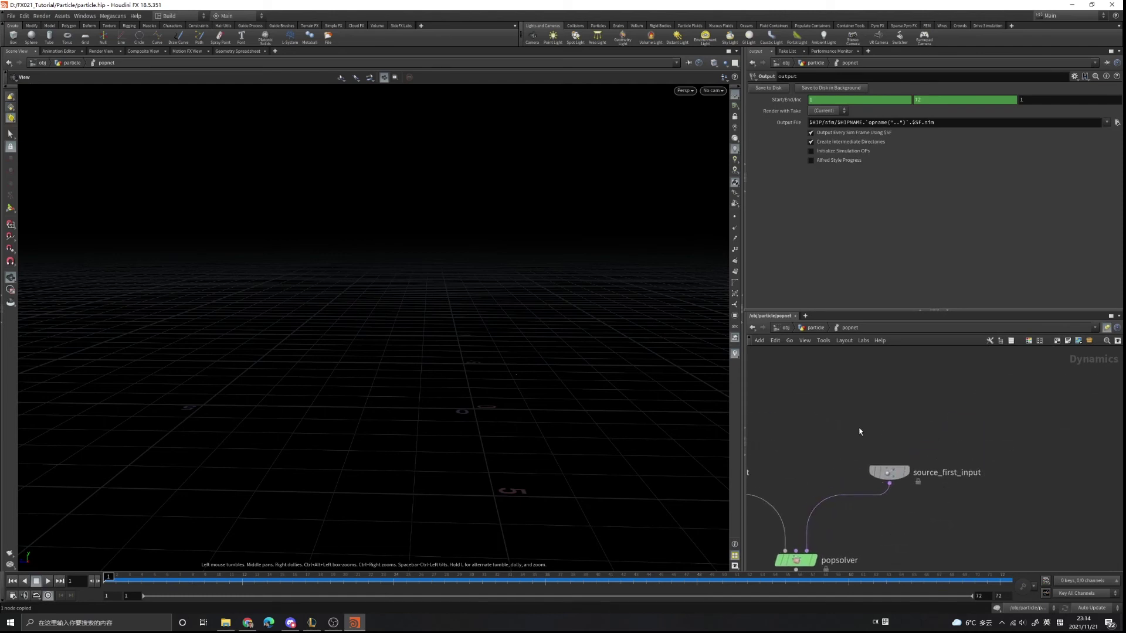
pyautogui.moveTo(858, 427); pyautogui.dragTo(950, 502)
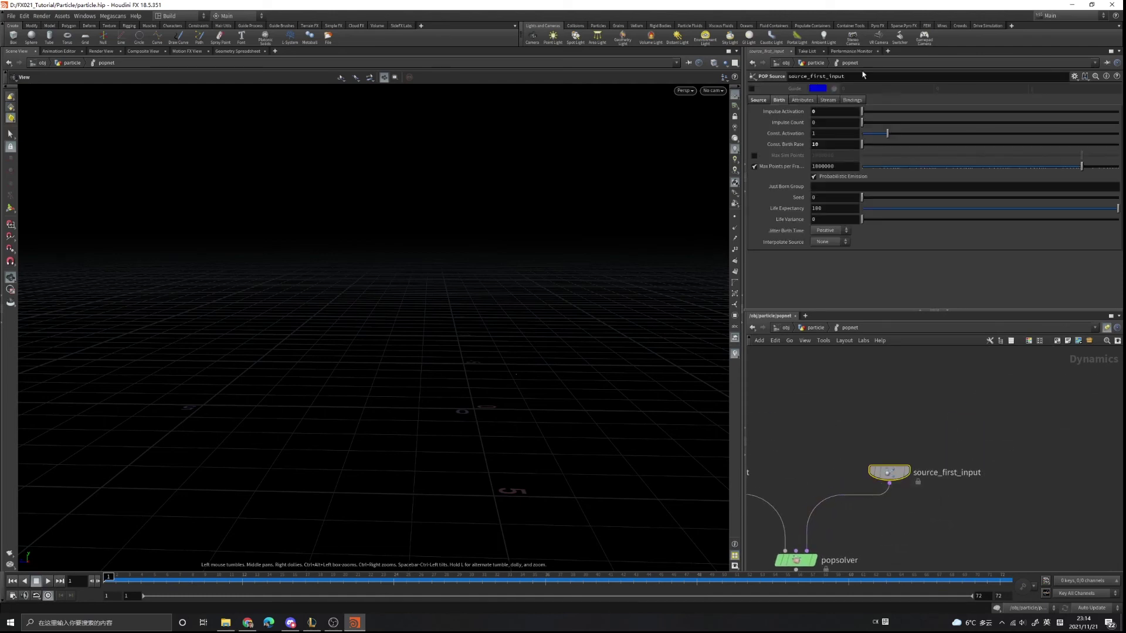
pyautogui.click(802, 100)
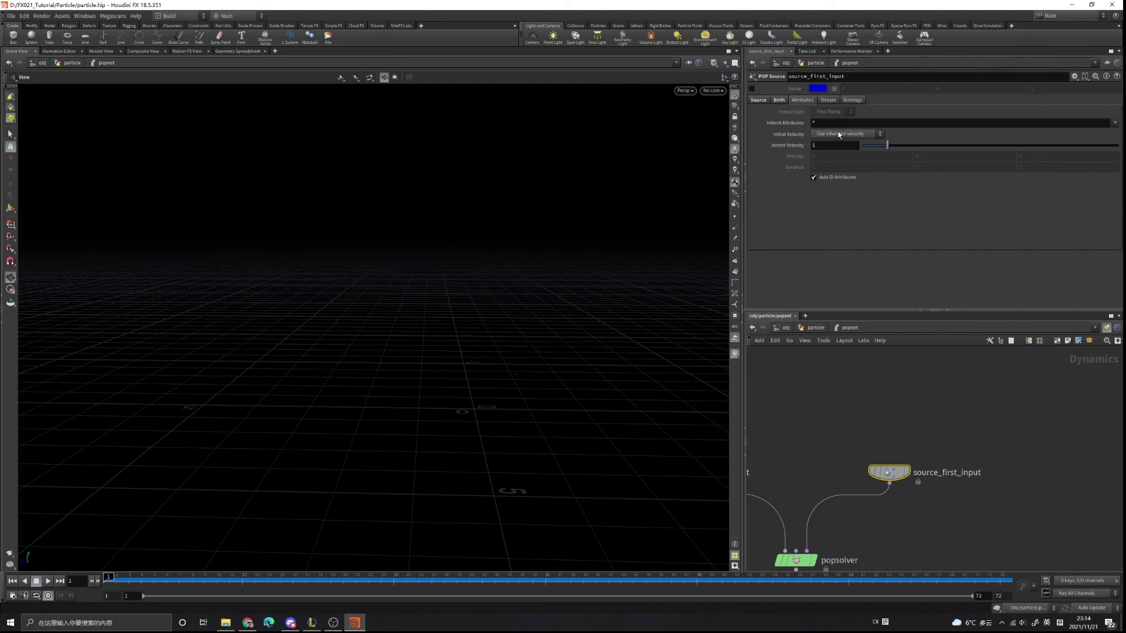
pyautogui.press('u')
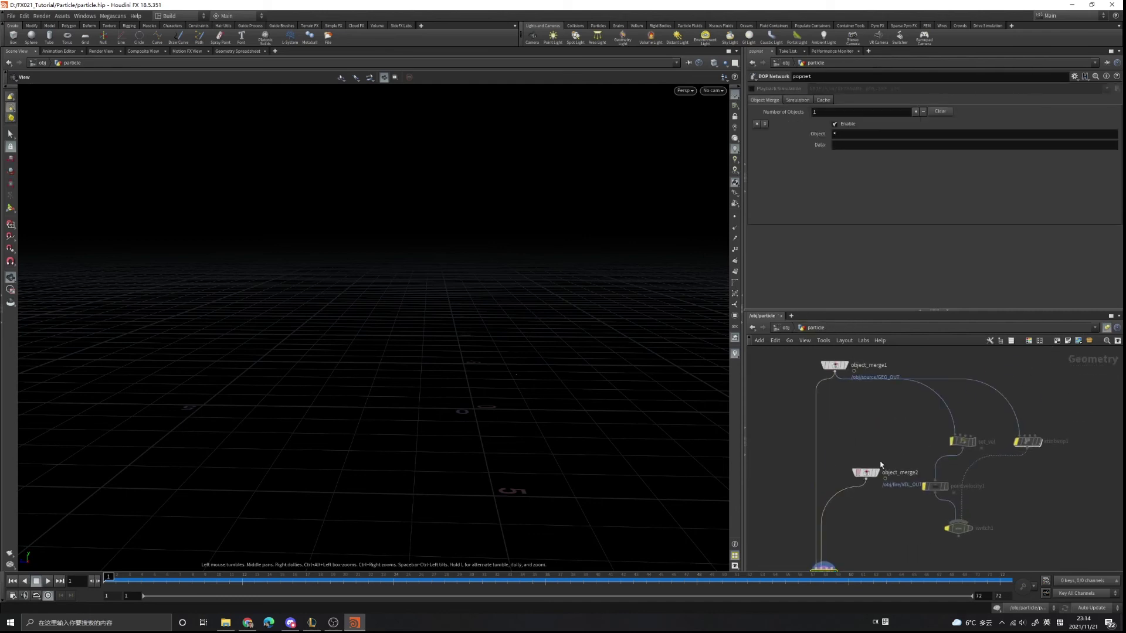
pyautogui.moveTo(961, 439); pyautogui.dragTo(1080, 557)
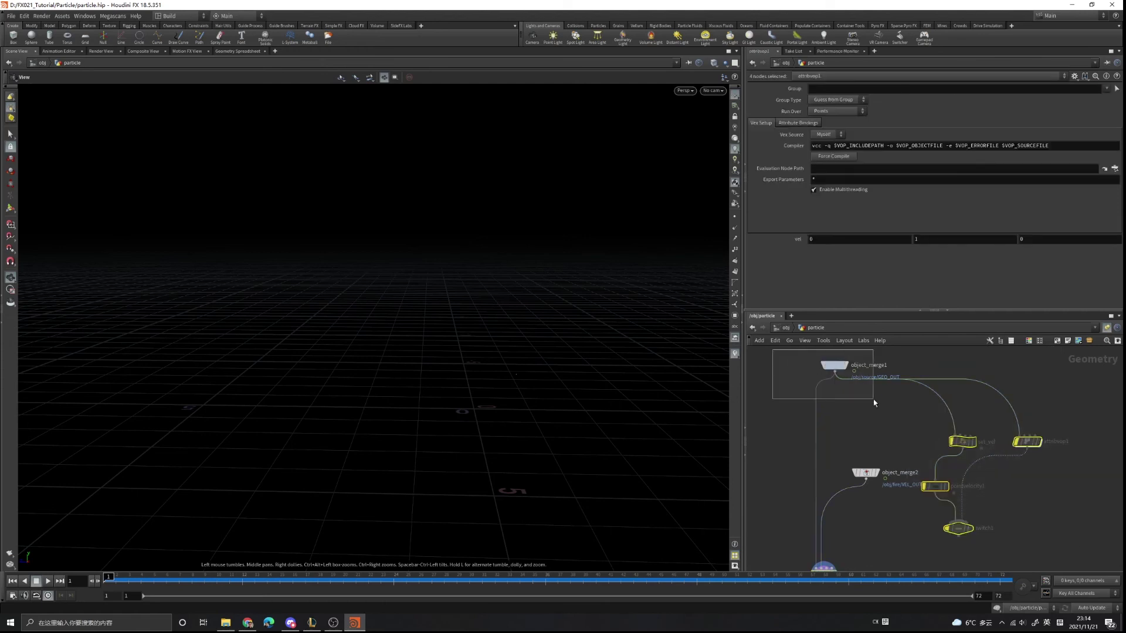
# Step: Play the popnet simulation from frame 1 and examine how the particles move with the velocity nodes bypassed
pyautogui.click(834, 365)
pyautogui.moveTo(910, 405); pyautogui.dragTo(1080, 551)
pyautogui.moveTo(1081, 551); pyautogui.dragTo(1027, 496, button='middle')
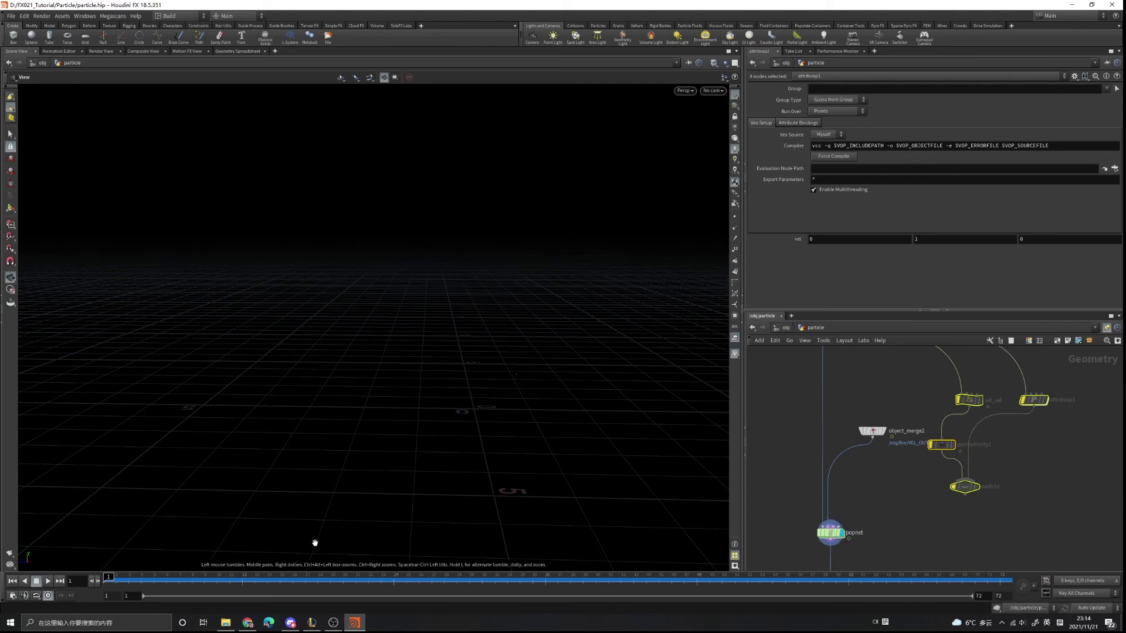
pyautogui.click(48, 581)
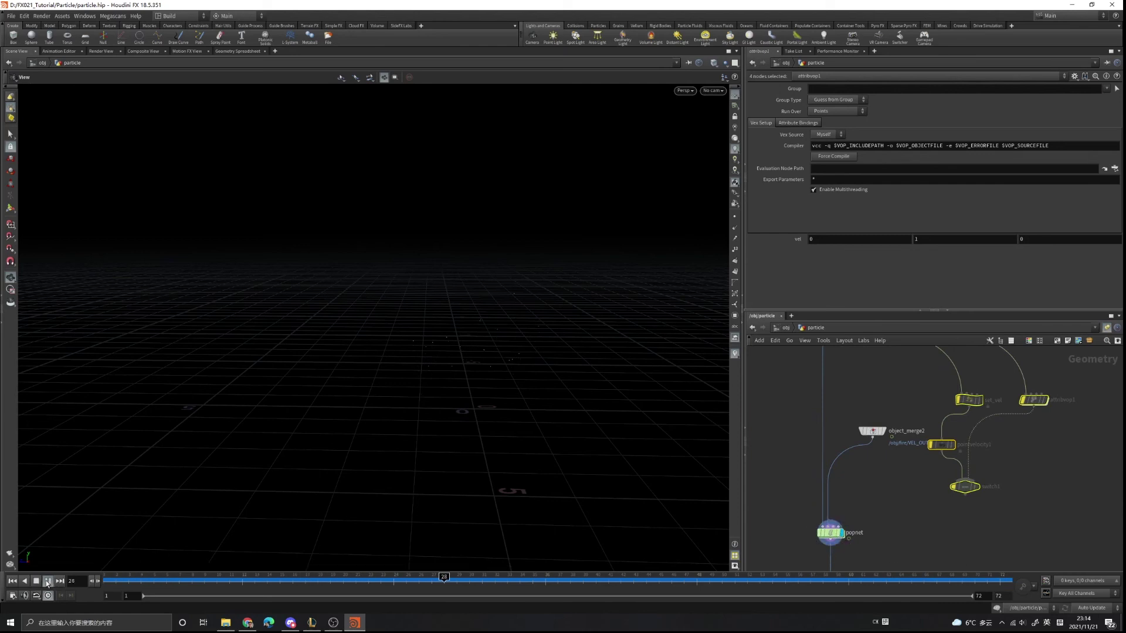
pyautogui.click(48, 581)
pyautogui.moveTo(905, 528); pyautogui.dragTo(911, 516, button='middle')
pyautogui.click(911, 516)
pyautogui.moveTo(496, 405); pyautogui.dragTo(474, 342)
pyautogui.click(106, 579)
pyautogui.click(48, 581)
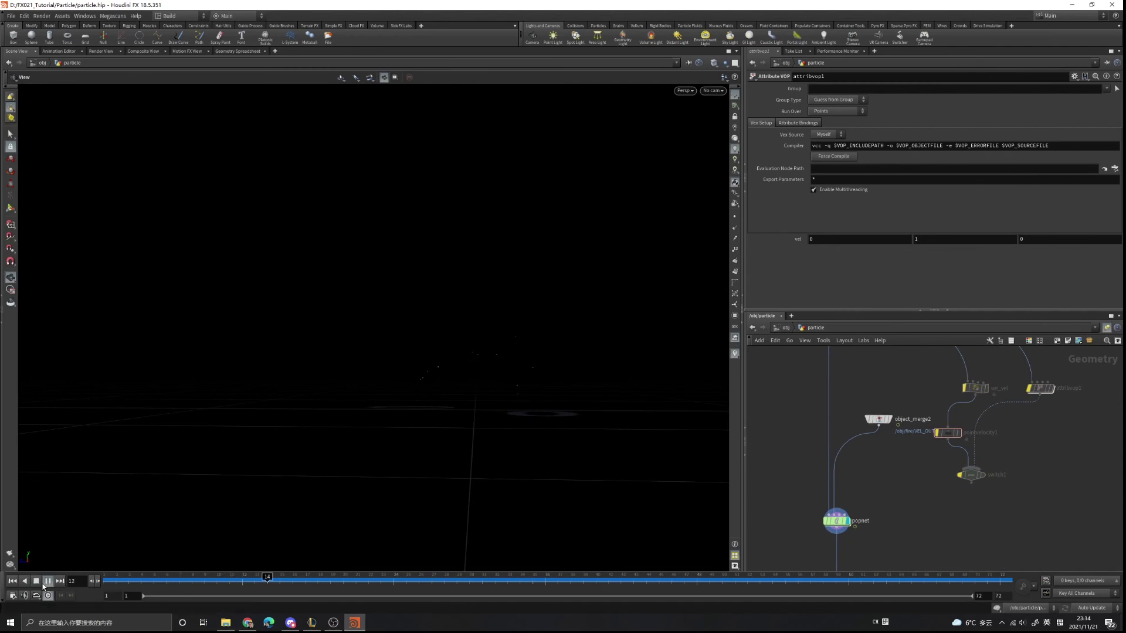
pyautogui.click(48, 581)
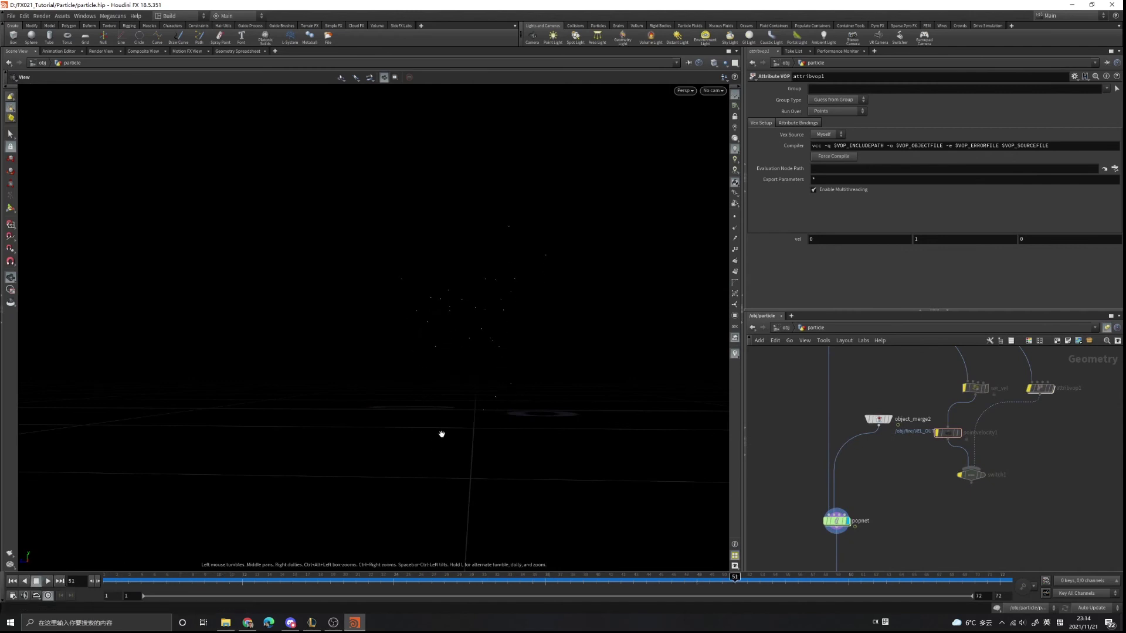
# Step: Return to frame 1 and insert a POP Advect by Volumes node between source_first_input and popsolver inside the popnet
pyautogui.click(884, 418)
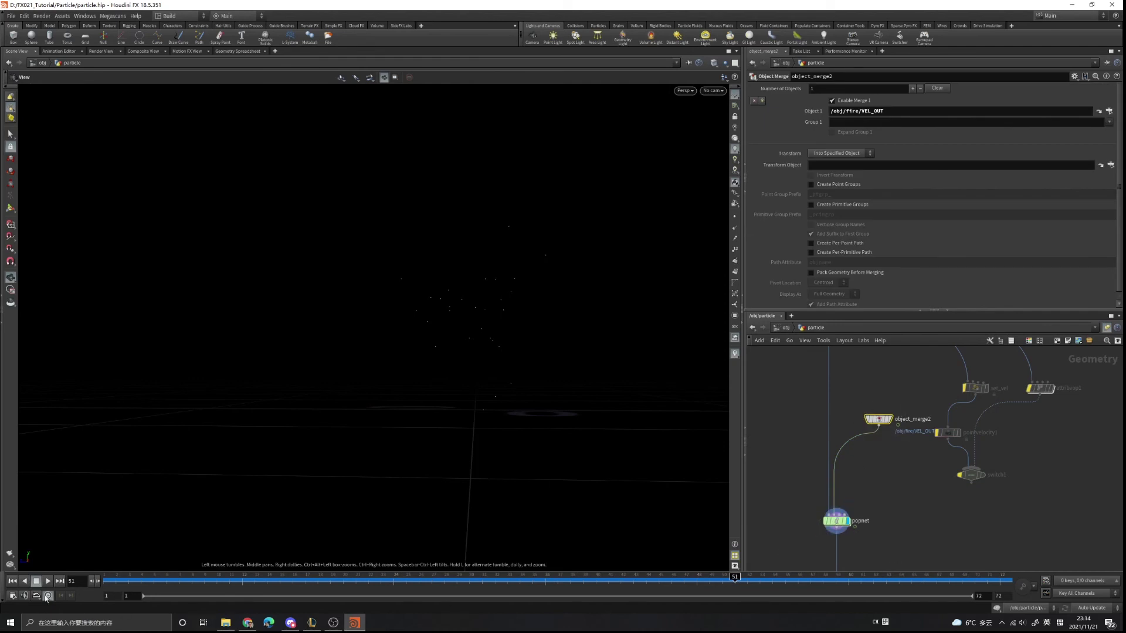
pyautogui.click(12, 581)
pyautogui.doubleClick(836, 521)
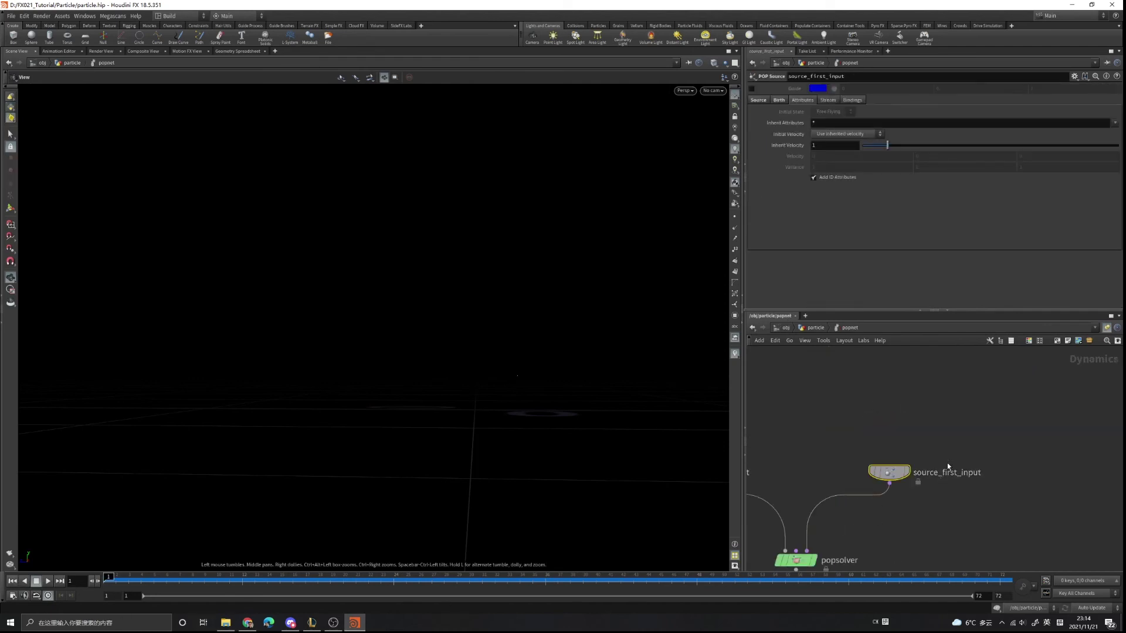
pyautogui.scroll(-3, 945, 399)
pyautogui.moveTo(947, 462)
pyautogui.mouseDown(button='middle')
pyautogui.moveTo(945, 400)
pyautogui.moveTo(944, 460)
pyautogui.mouseUp(button='middle')
pyautogui.scroll(4, 944, 460)
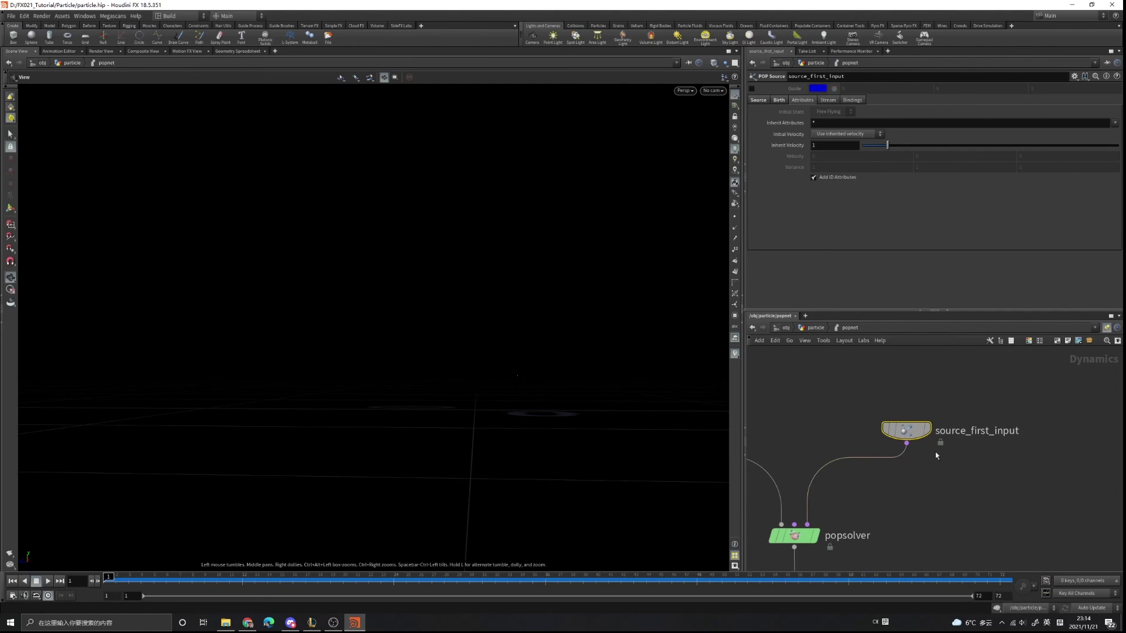
pyautogui.moveTo(902, 432); pyautogui.dragTo(928, 405)
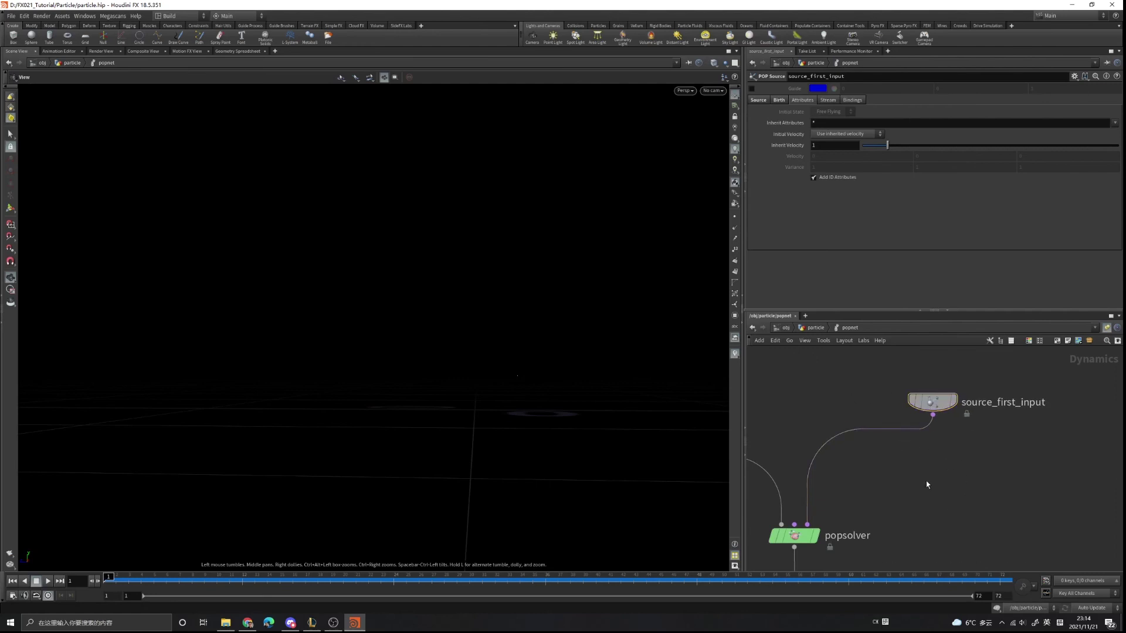
pyautogui.press('Tab')
pyautogui.write('popadv')
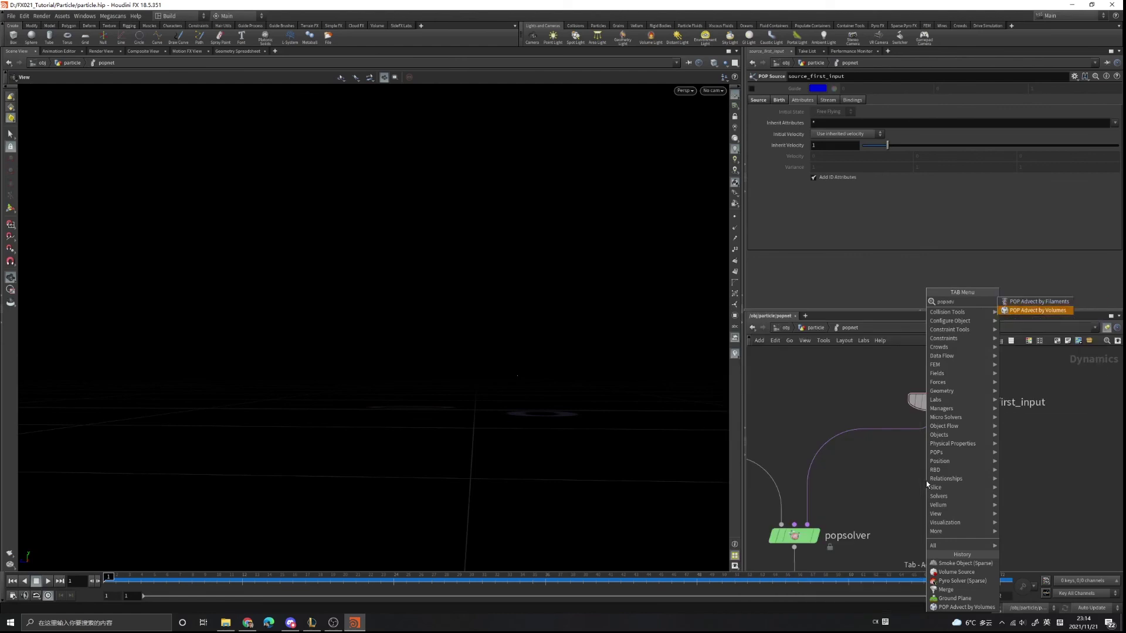
pyautogui.press('Down')
pyautogui.press('Return')
pyautogui.click(926, 481)
pyautogui.moveTo(926, 480); pyautogui.dragTo(884, 461)
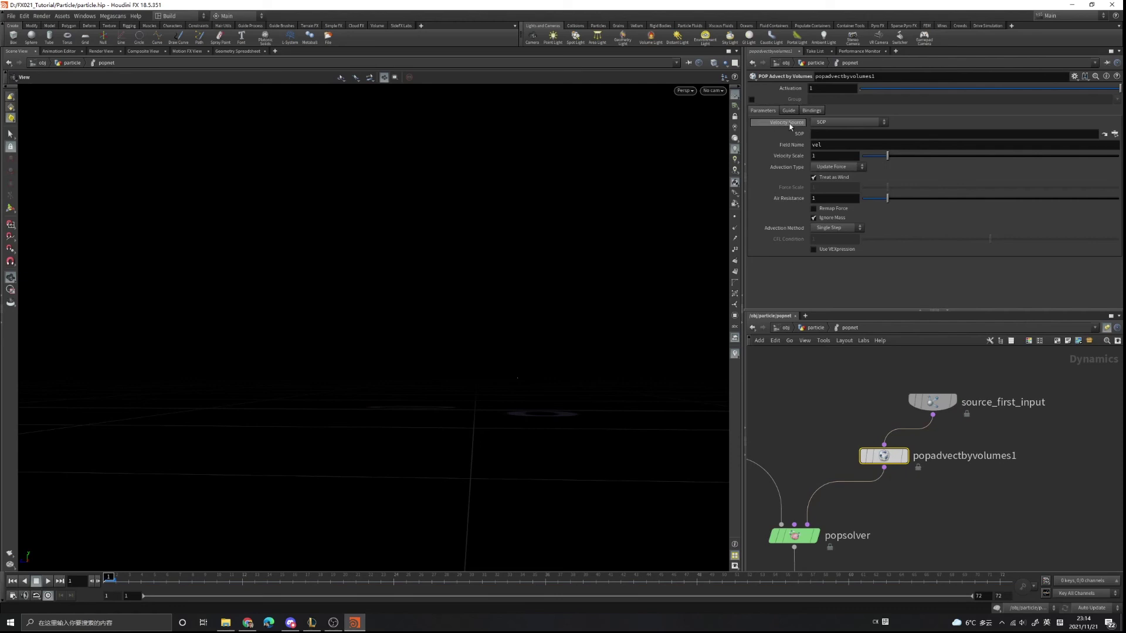
# Step: Set popadvectbyvolumes1's Velocity Source to Second Context Geometry and move object_merge2 closer to the popnet in the particle network
pyautogui.click(844, 122)
pyautogui.click(844, 159)
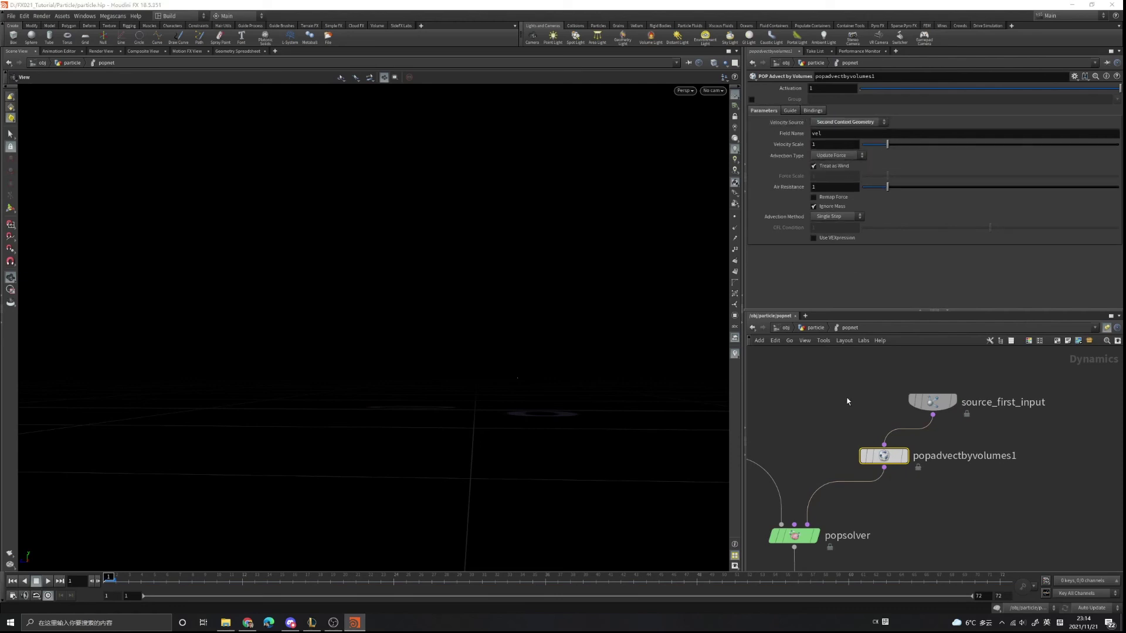
pyautogui.press('u')
pyautogui.moveTo(875, 426); pyautogui.dragTo(889, 481)
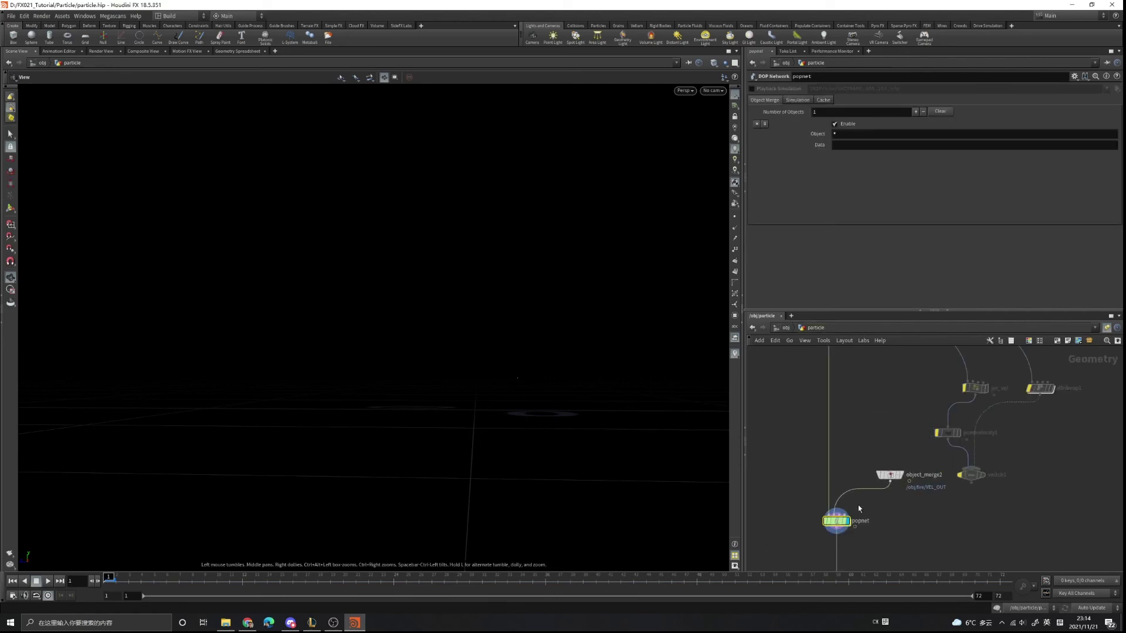
pyautogui.scroll(3, 838, 522)
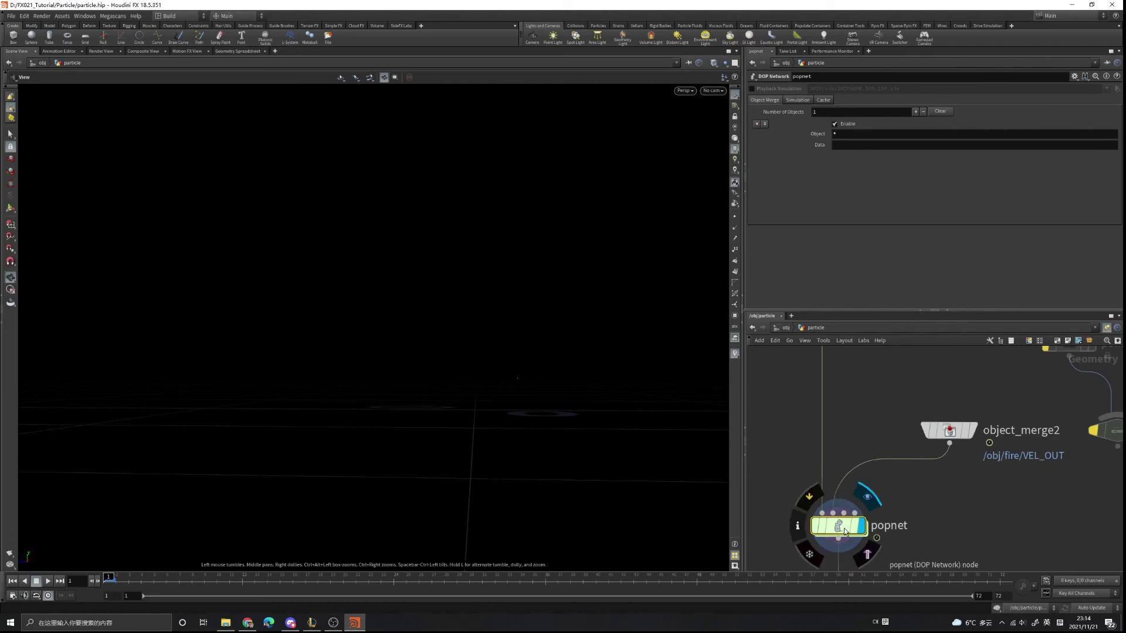
pyautogui.doubleClick(833, 525)
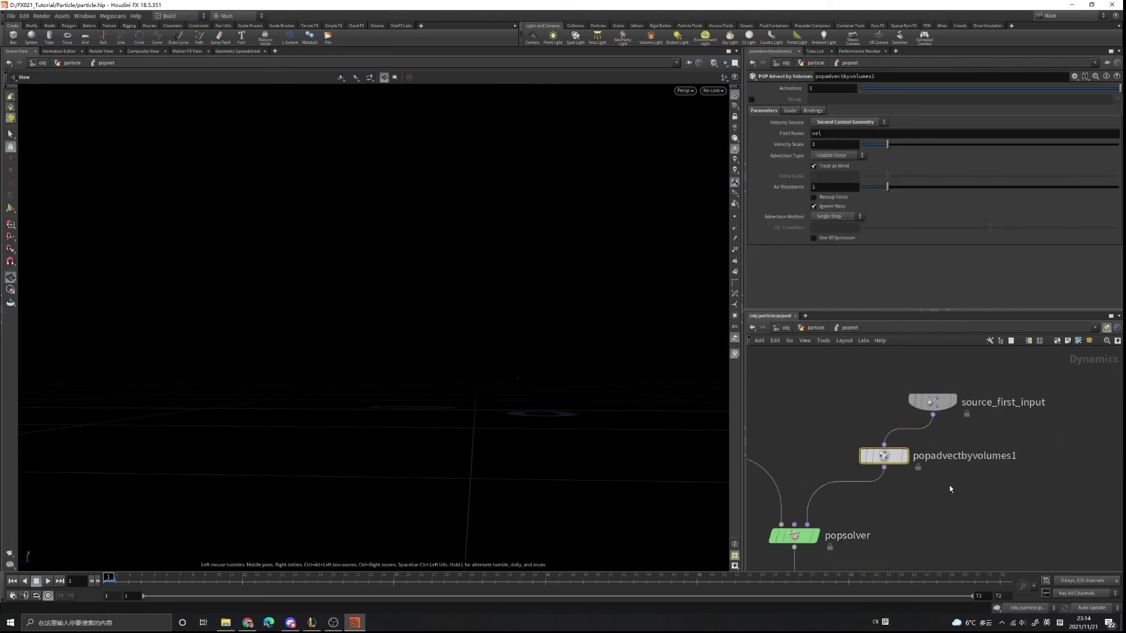
# Step: Set popadvectbyvolumes1's Advection Type to Update Position and play the simulation to check the advected particles
pyautogui.click(829, 157)
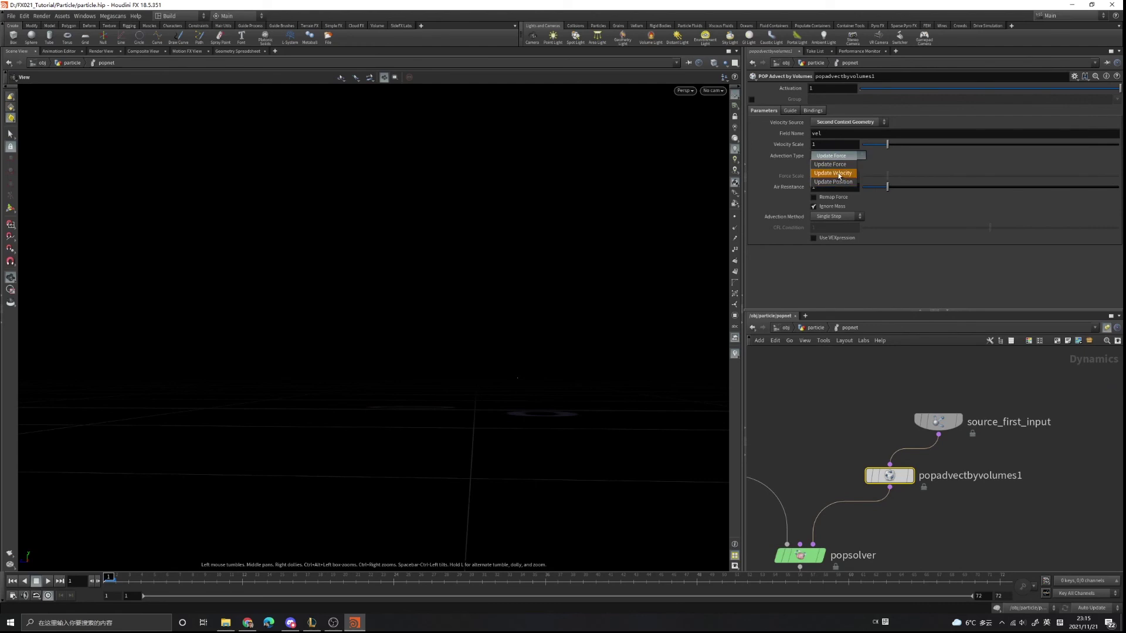
pyautogui.click(835, 182)
pyautogui.moveTo(829, 411); pyautogui.dragTo(835, 395, button='middle')
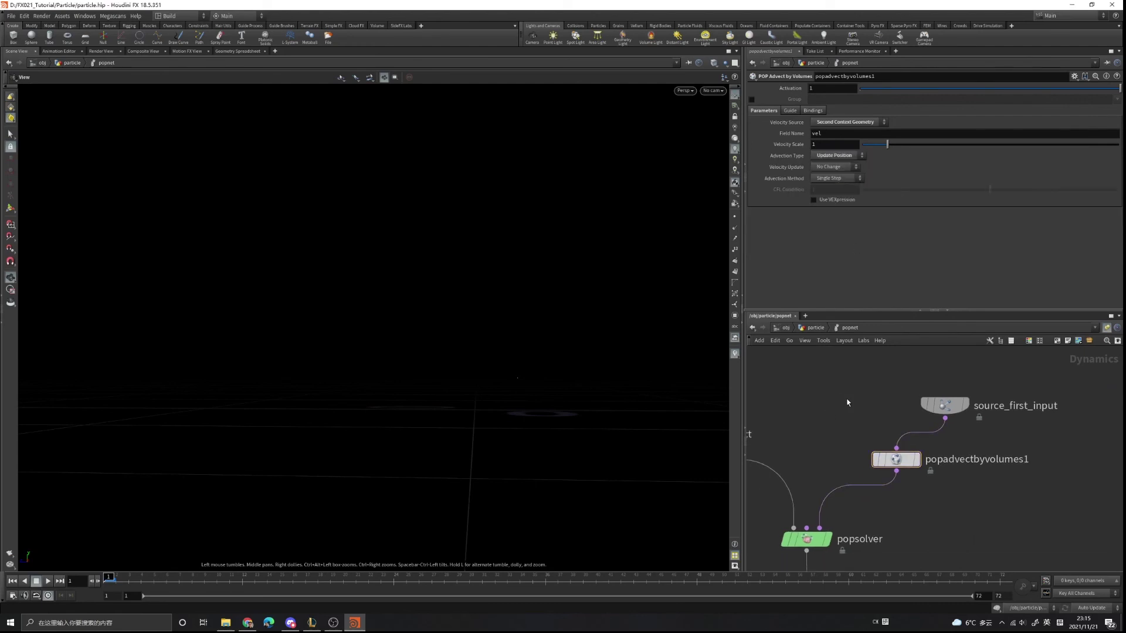
pyautogui.click(48, 581)
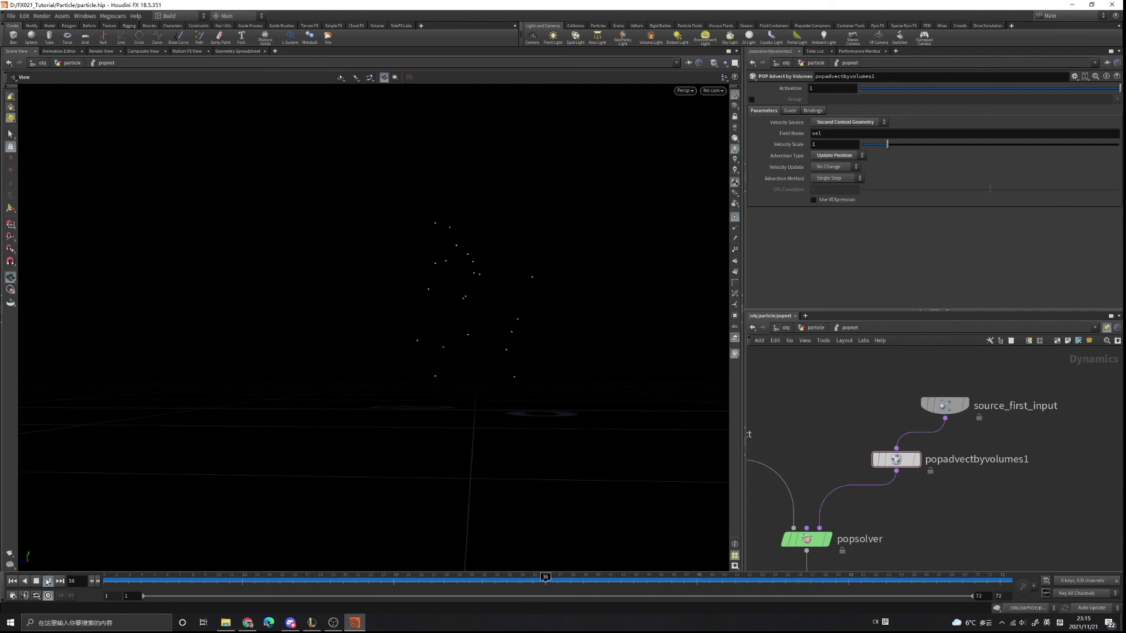
pyautogui.scroll(-4, 829, 433)
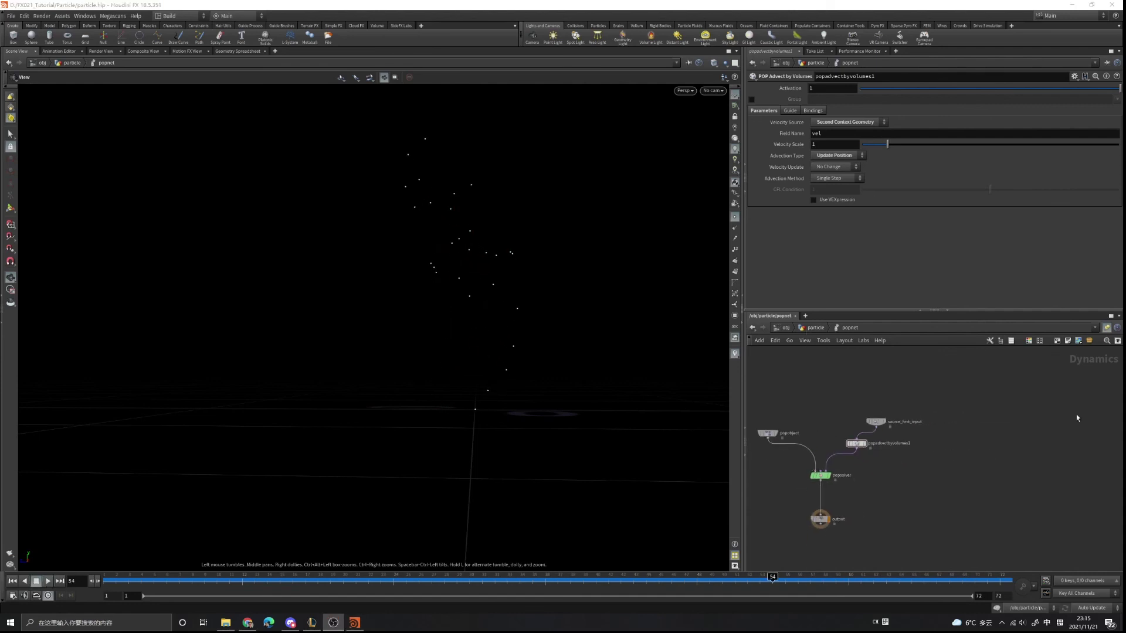
# Step: Display mirror1 in the particle network, turn off point display in the viewport and replay the trails from frame 1
pyautogui.click(817, 329)
pyautogui.moveTo(892, 512); pyautogui.dragTo(886, 384, button='middle')
pyautogui.moveTo(914, 544); pyautogui.dragTo(919, 412, button='middle')
pyautogui.moveTo(910, 513); pyautogui.dragTo(930, 419, button='middle')
pyautogui.scroll(1, 888, 466)
pyautogui.click(865, 451)
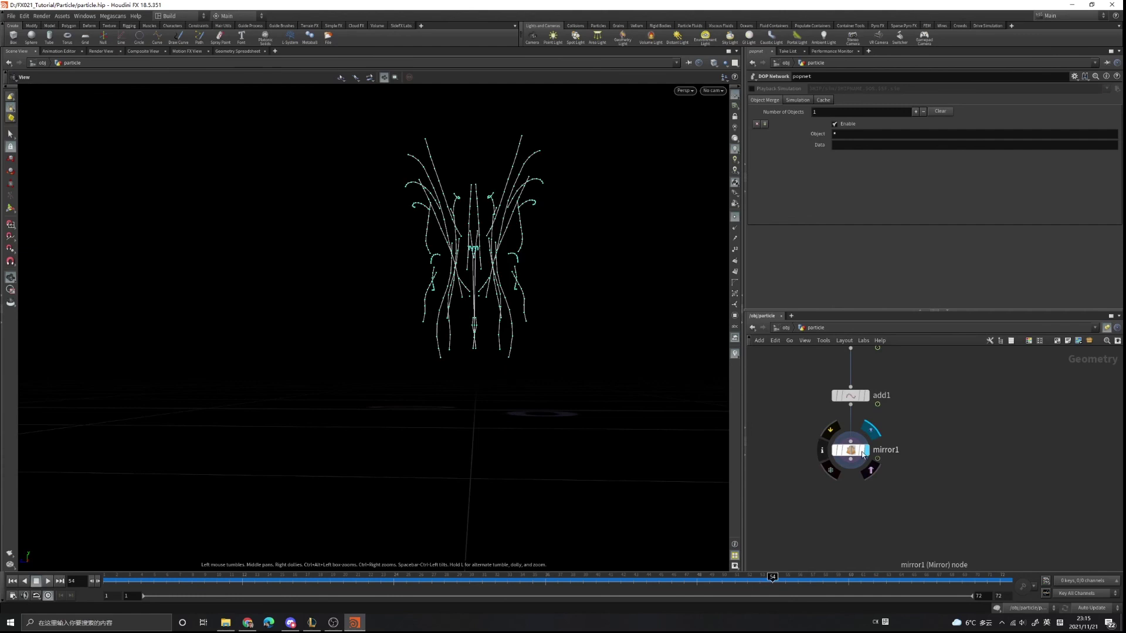
pyautogui.click(733, 217)
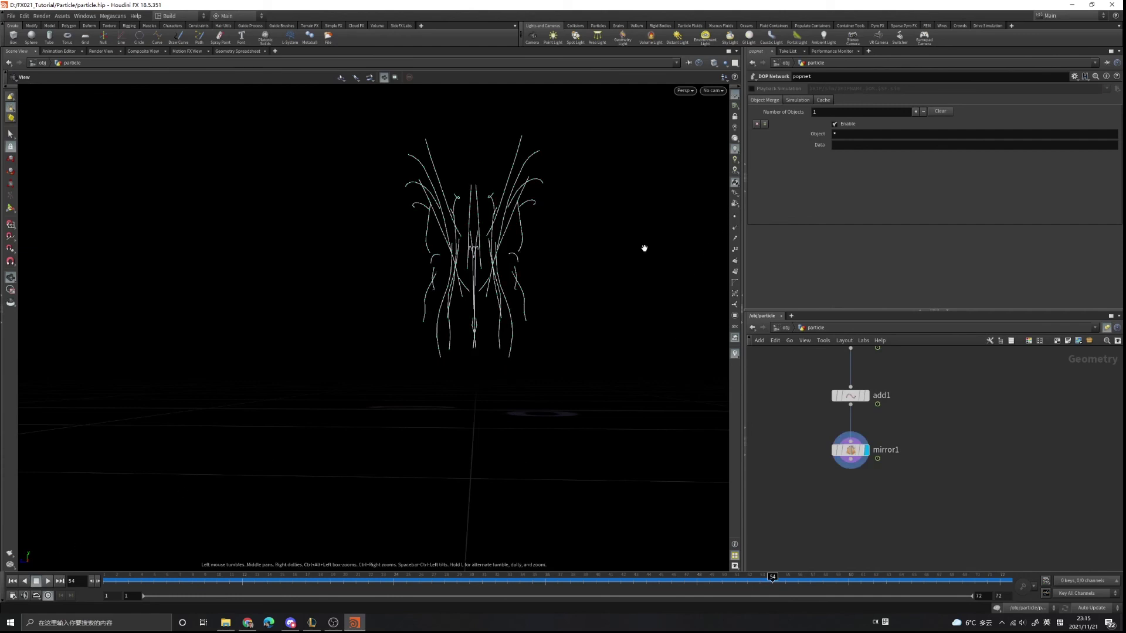
pyautogui.click(11, 582)
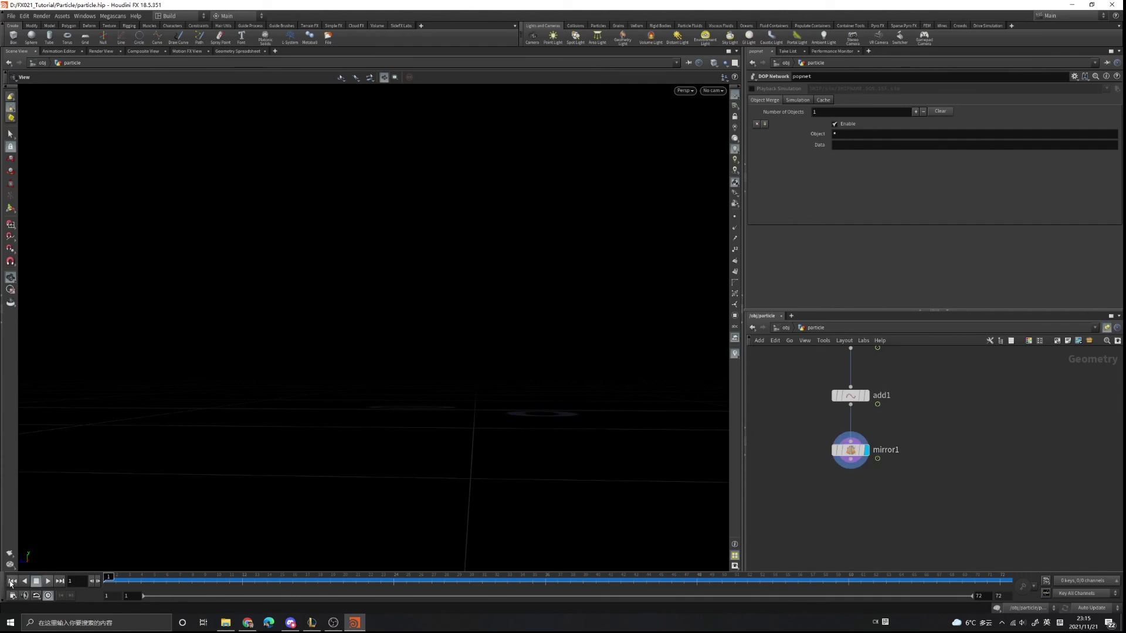
pyautogui.click(48, 581)
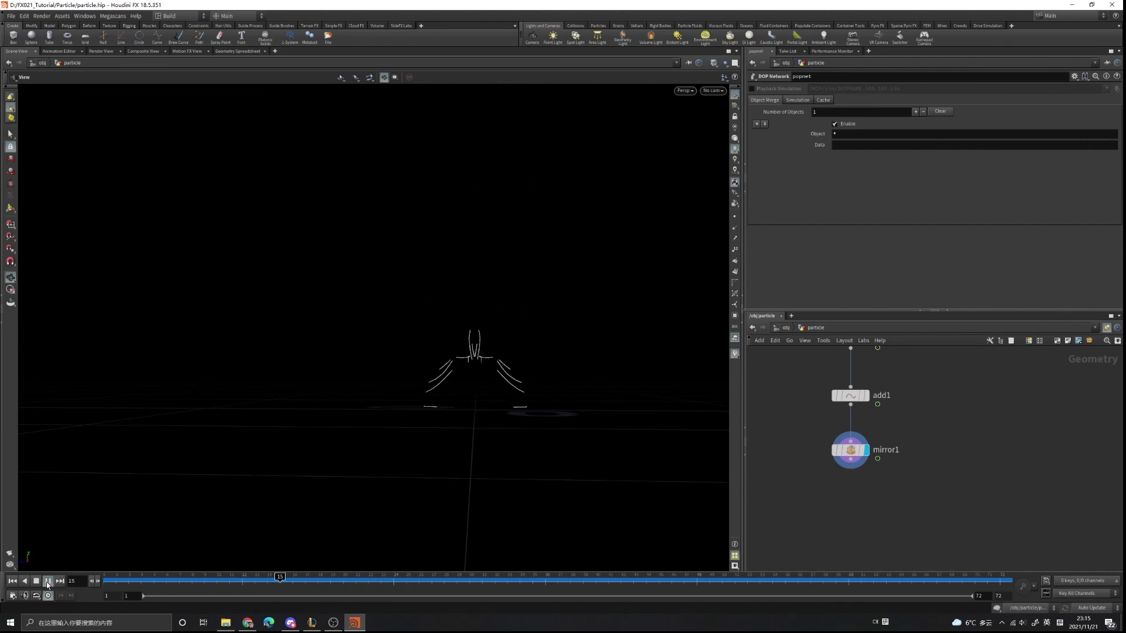
# Step: Bypass the clip2 node below the popnet and replay the simulation from the first frame
pyautogui.moveTo(920, 357); pyautogui.dragTo(906, 505, button='middle')
pyautogui.moveTo(784, 385); pyautogui.dragTo(909, 433)
pyautogui.moveTo(898, 388); pyautogui.dragTo(911, 429, button='middle')
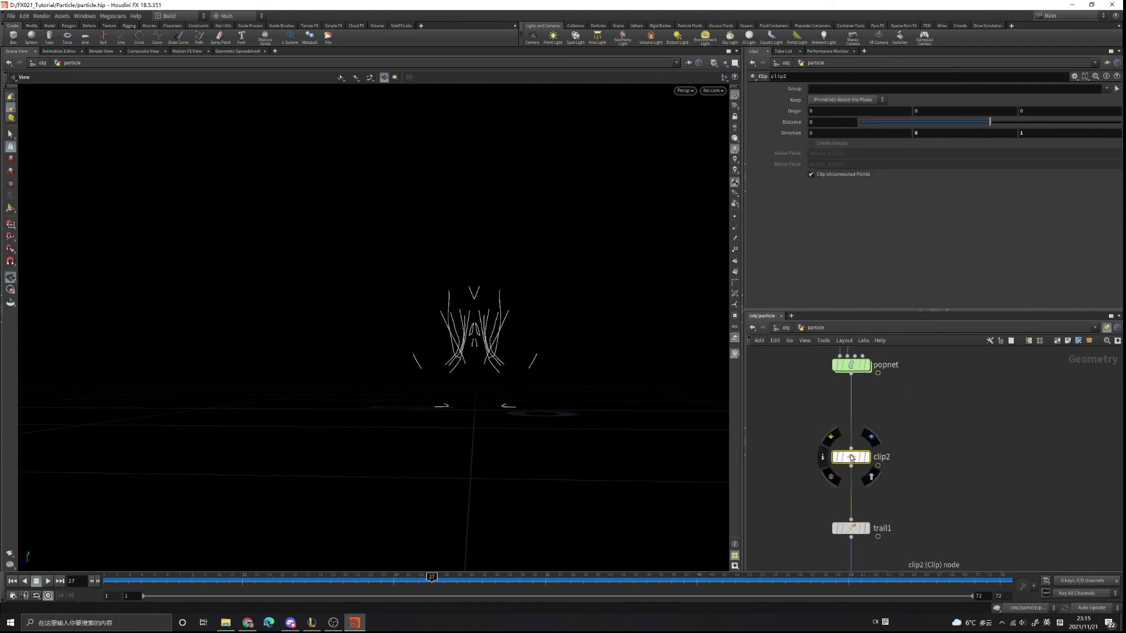
pyautogui.click(831, 437)
pyautogui.click(13, 580)
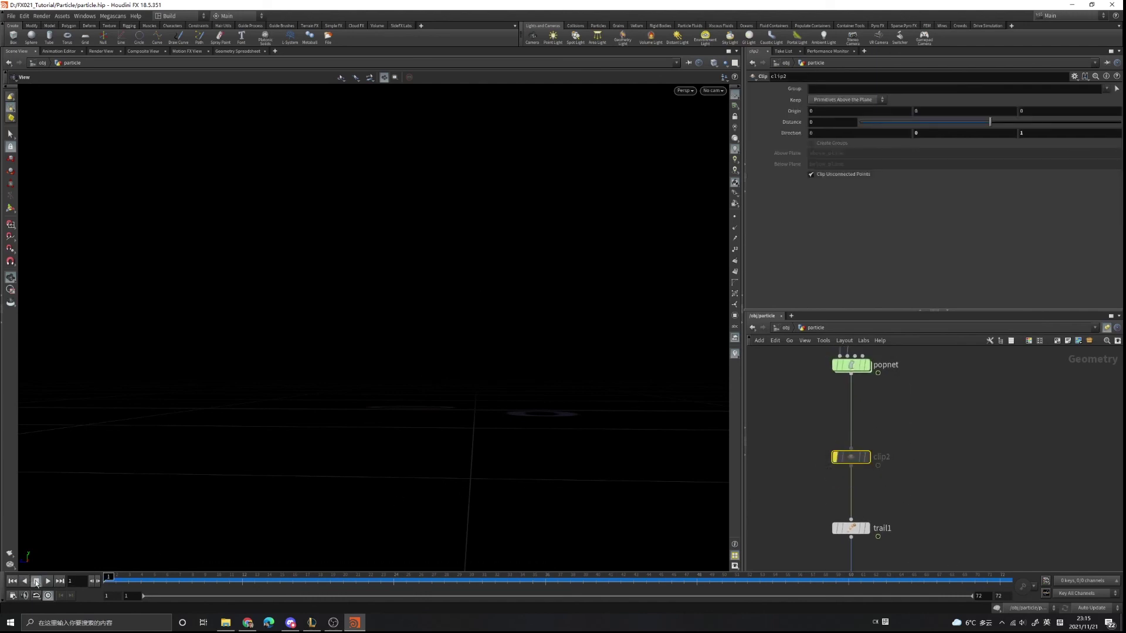
pyautogui.click(48, 581)
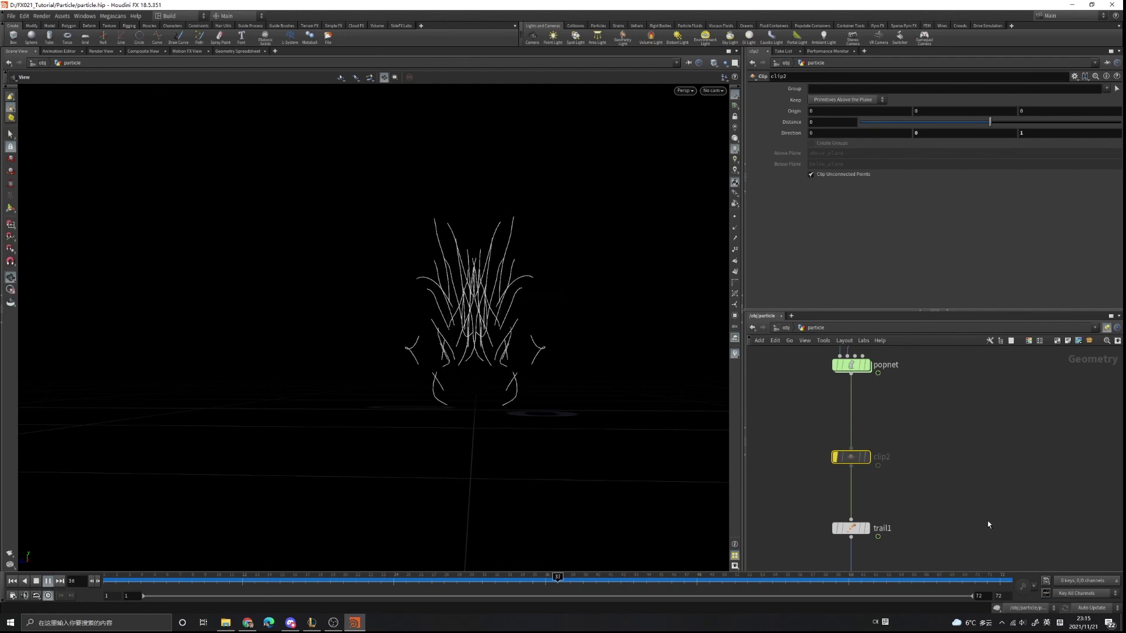
# Step: Set trail1's Trail Length to 7 and Trail Increment to 1
pyautogui.moveTo(924, 534); pyautogui.dragTo(943, 467, button='middle')
pyautogui.moveTo(815, 441); pyautogui.dragTo(907, 471)
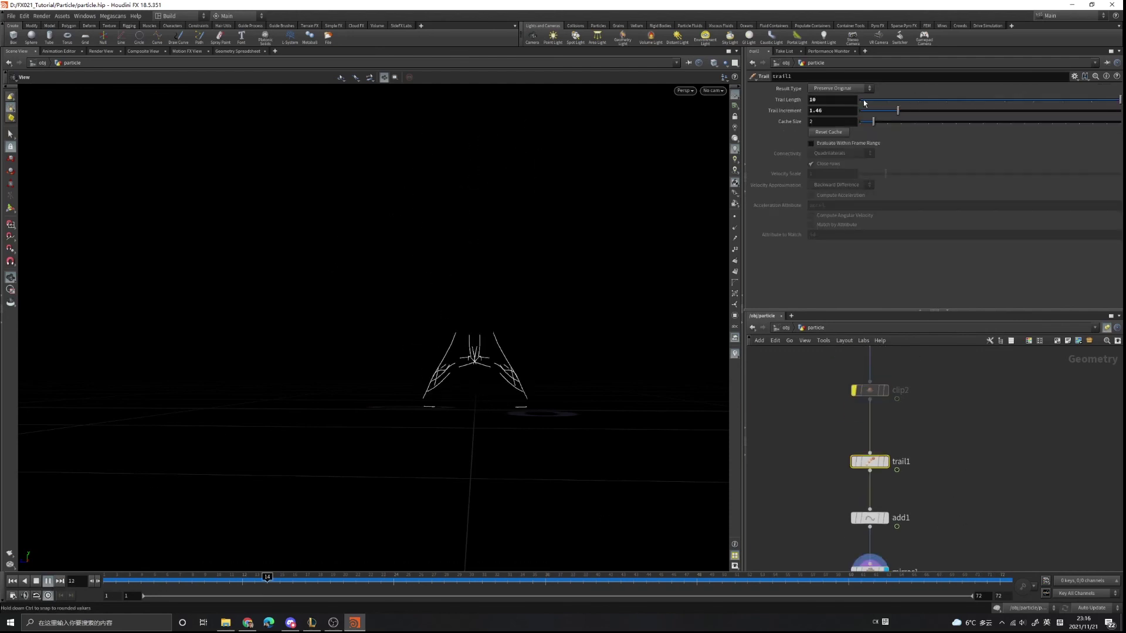
pyautogui.moveTo(864, 104); pyautogui.dragTo(1010, 104)
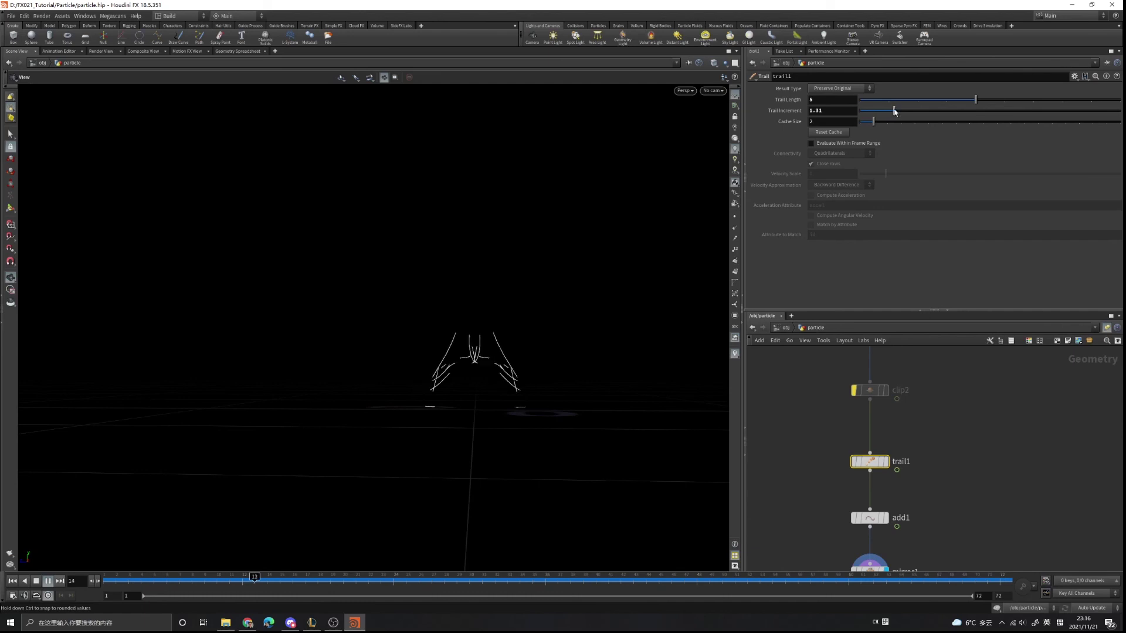
pyautogui.moveTo(895, 111); pyautogui.dragTo(886, 112)
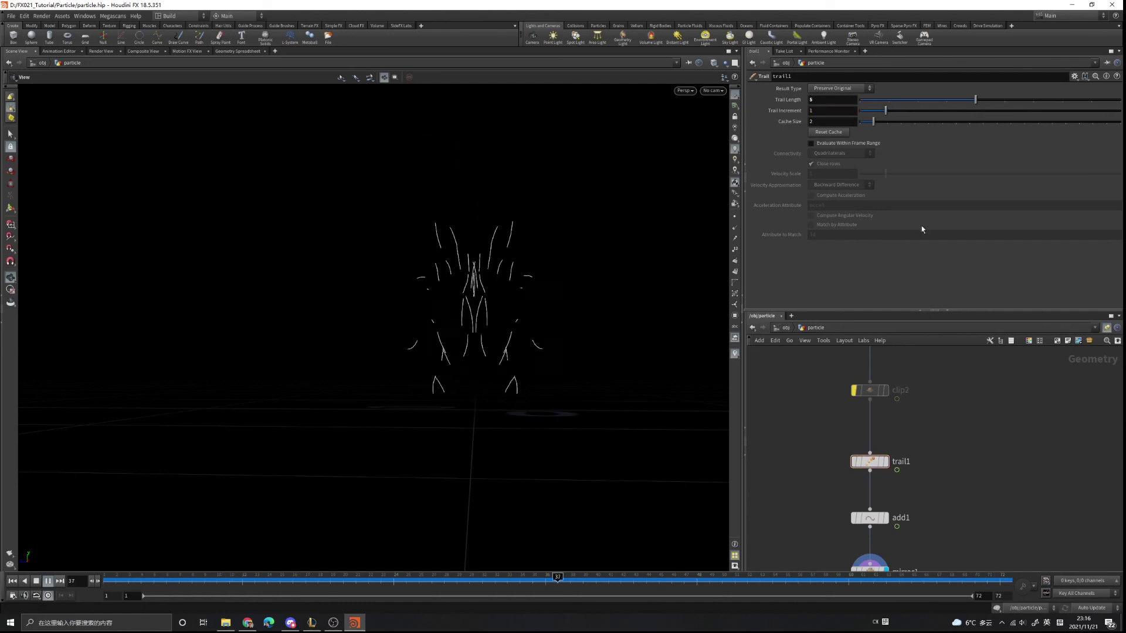
pyautogui.moveTo(992, 100); pyautogui.dragTo(994, 102)
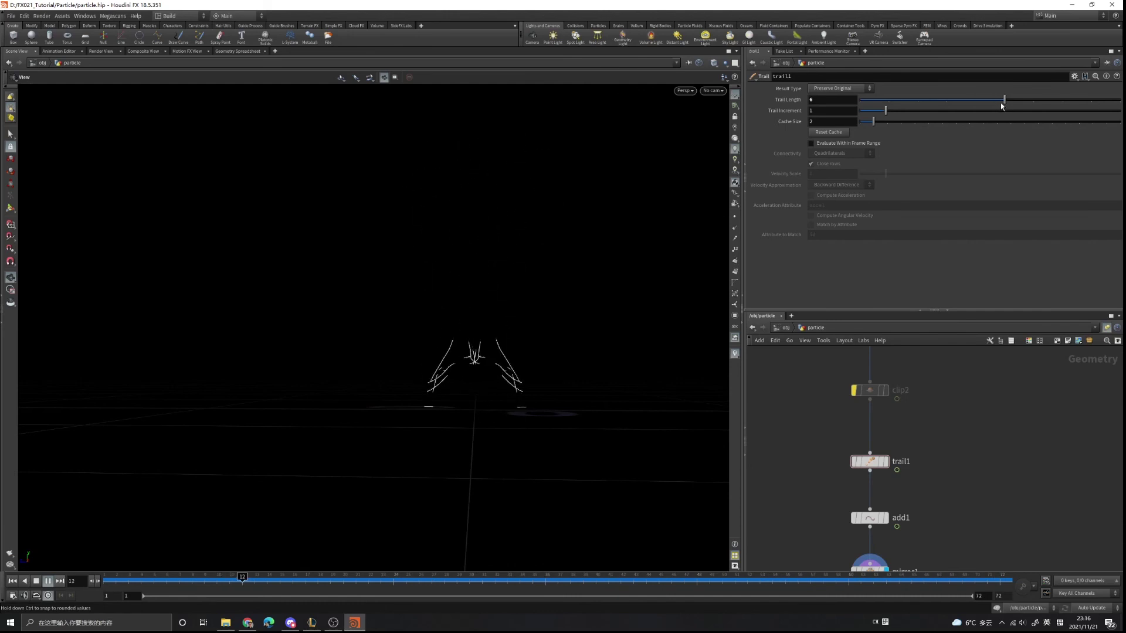
pyautogui.moveTo(918, 499); pyautogui.dragTo(922, 454, button='middle')
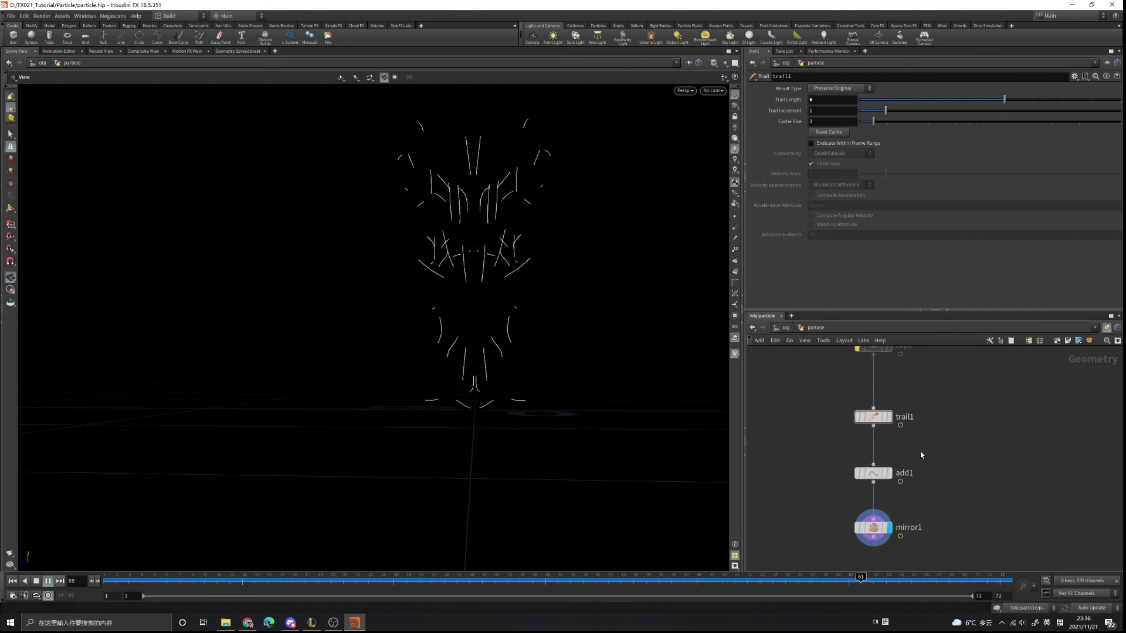
pyautogui.moveTo(1020, 107); pyautogui.dragTo(1033, 101)
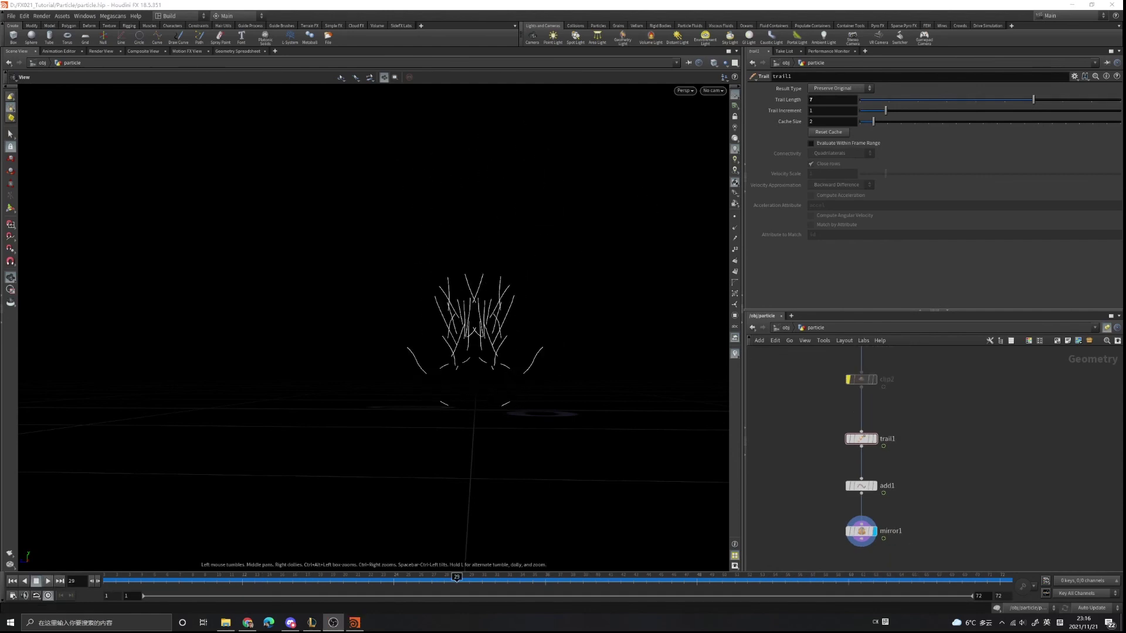
# Step: Play back the mirrored trails, then examine pyrosolver1's exported fields and the VEL_OUT branch in the fire network
pyautogui.click(48, 580)
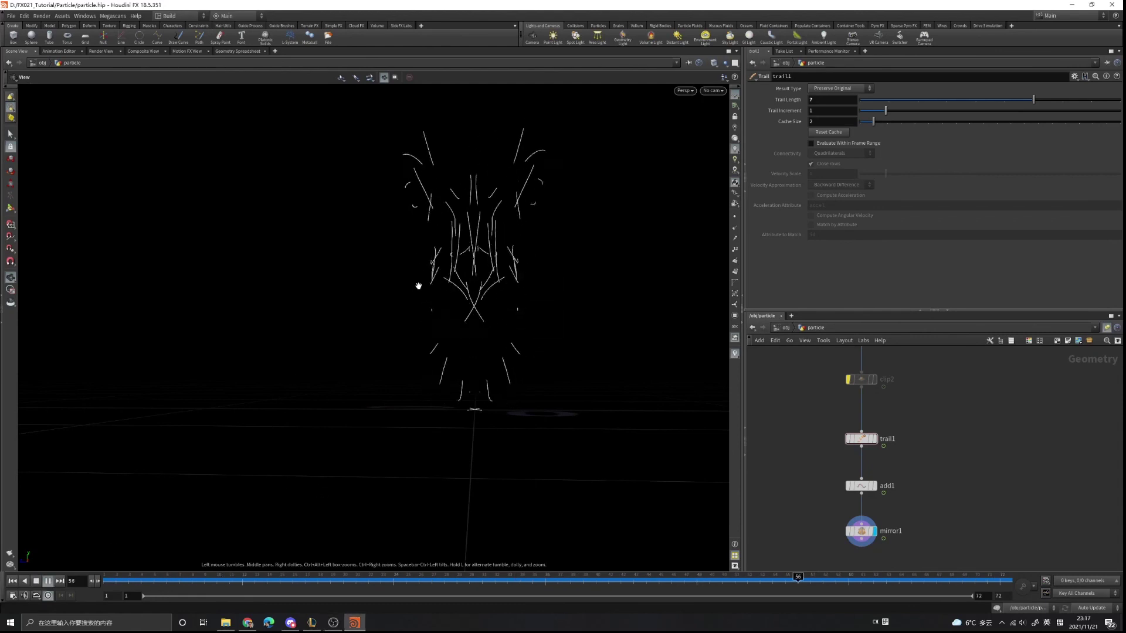
pyautogui.moveTo(785, 366); pyautogui.dragTo(786, 373, button='middle')
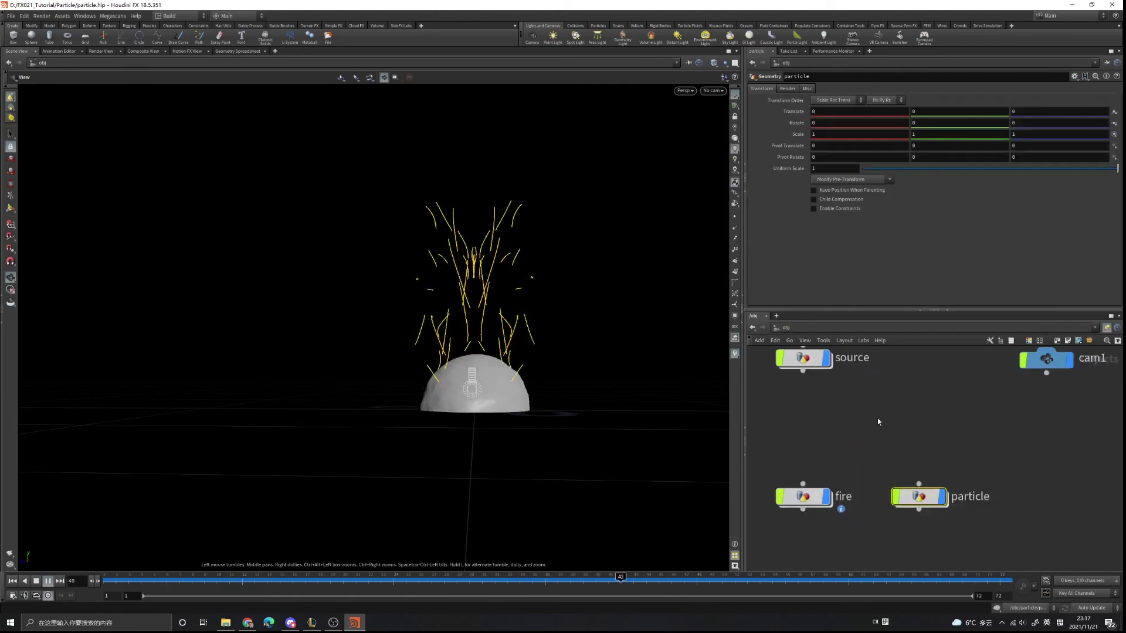
pyautogui.scroll(-3, 877, 418)
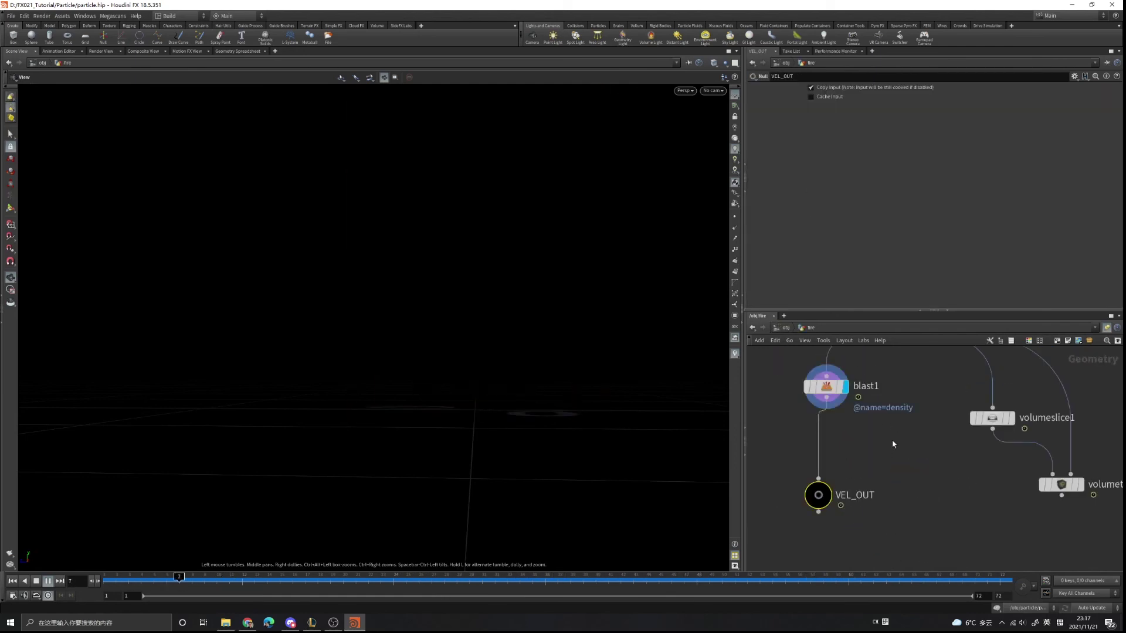
pyautogui.moveTo(892, 445); pyautogui.dragTo(854, 520, button='middle')
pyautogui.scroll(-4, 854, 520)
pyautogui.scroll(2, 816, 452)
pyautogui.moveTo(825, 458); pyautogui.dragTo(901, 492)
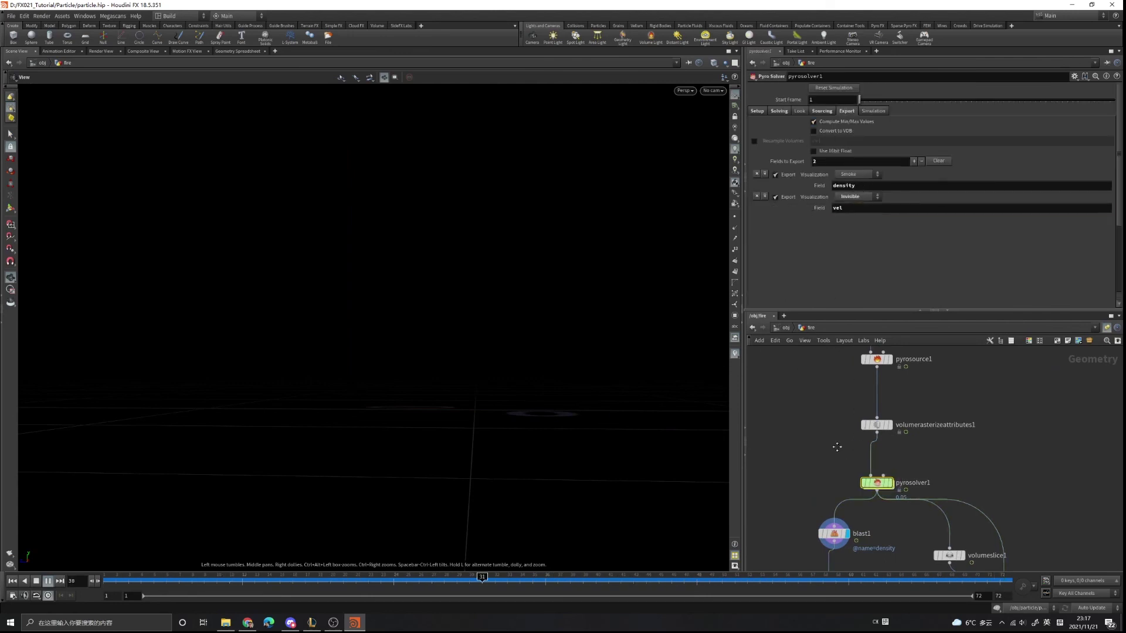
pyautogui.moveTo(836, 447); pyautogui.dragTo(834, 377, button='middle')
# Step: Return to the particle network, check object_merge2's source path and reopen the popnet to review popadvectbyvolumes1
pyautogui.click(785, 327)
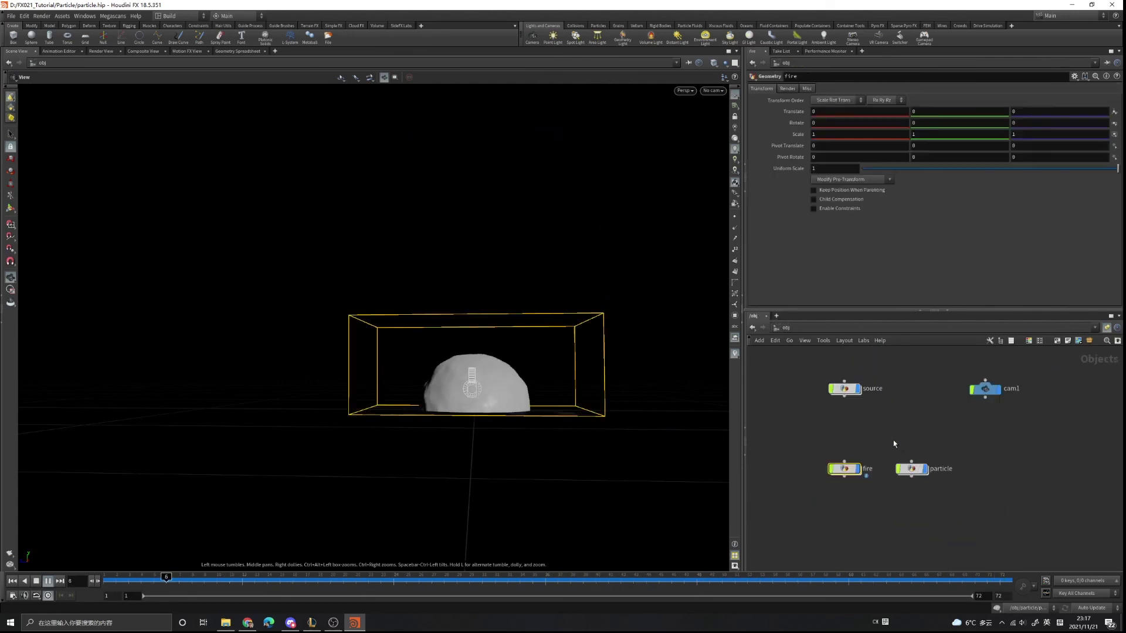
pyautogui.scroll(3, 866, 463)
pyautogui.moveTo(971, 480); pyautogui.dragTo(890, 474, button='middle')
pyautogui.doubleClick(873, 461)
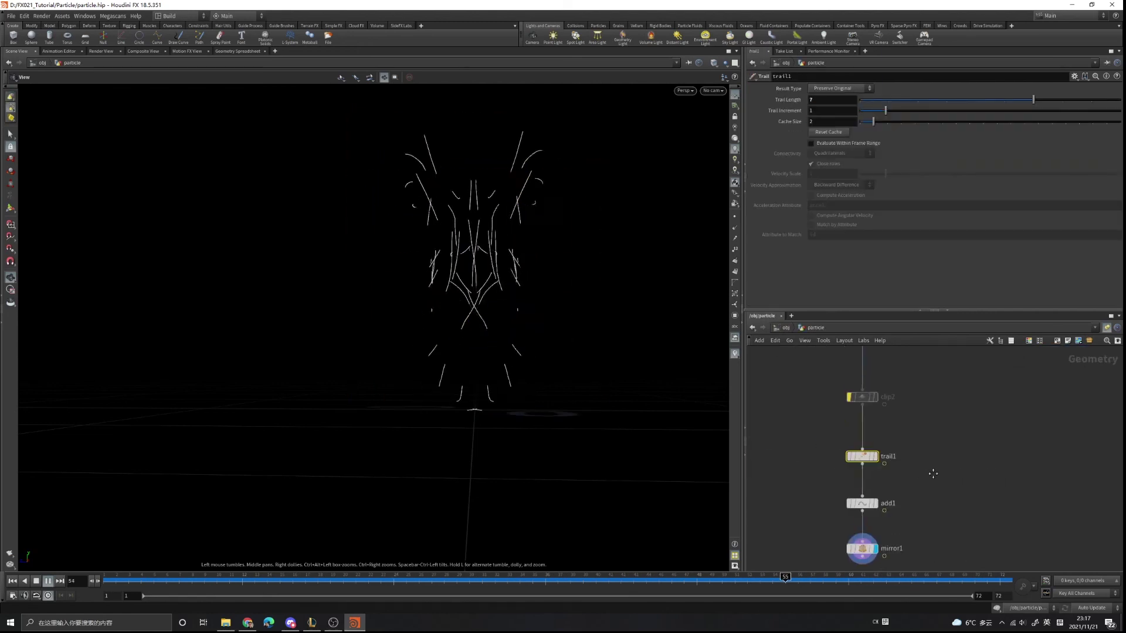
pyautogui.moveTo(933, 426); pyautogui.dragTo(874, 396)
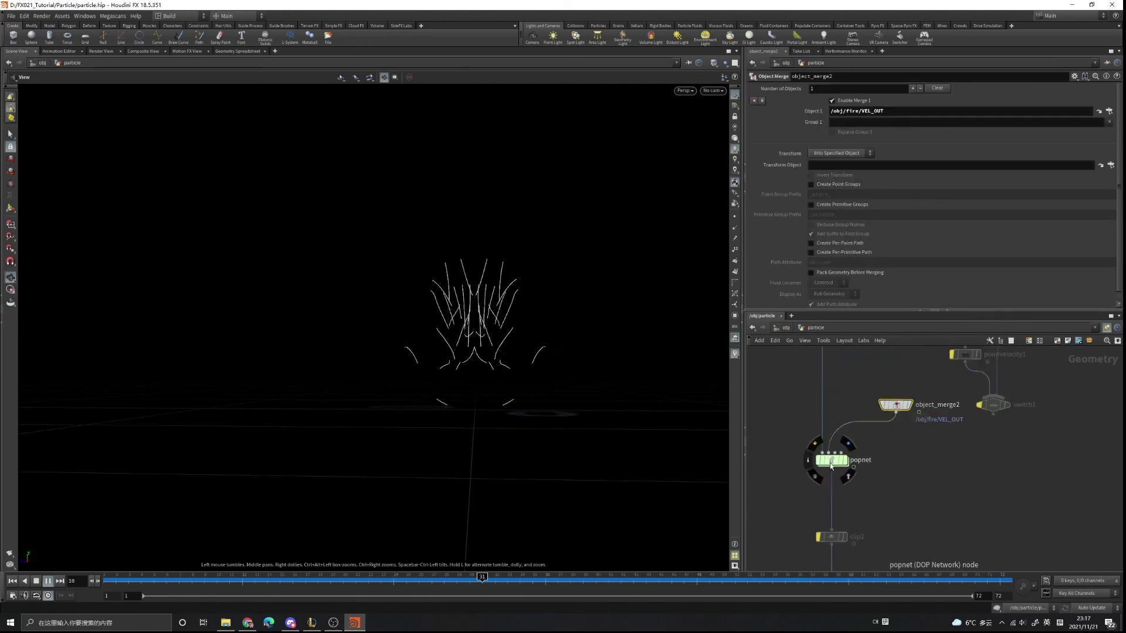
pyautogui.doubleClick(831, 461)
pyautogui.scroll(3, 883, 455)
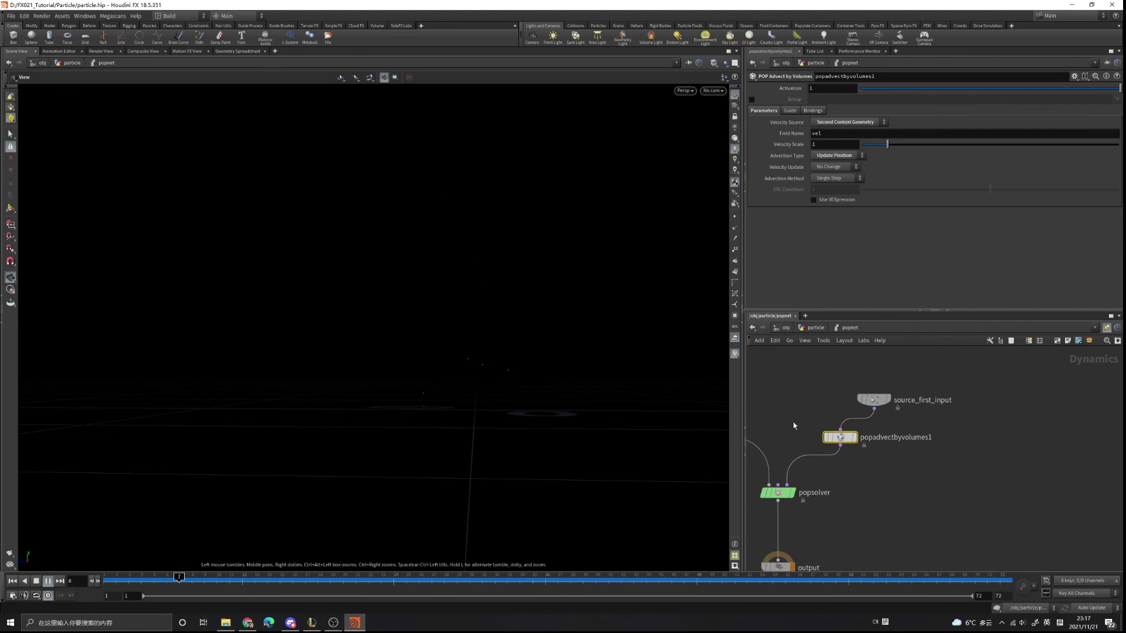